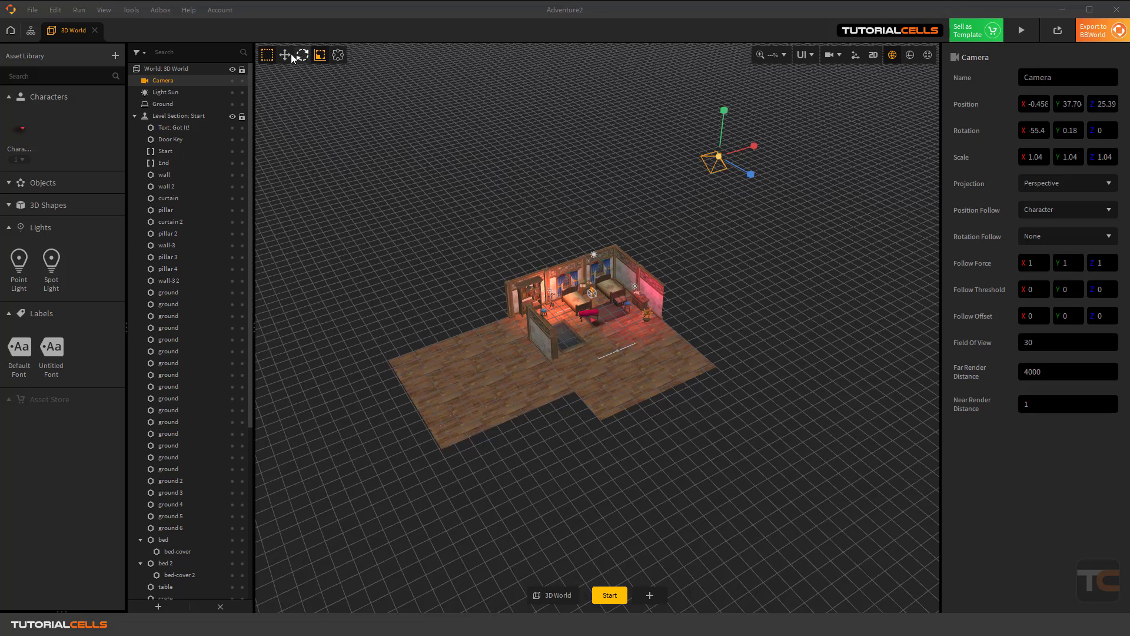
Lower the camera to about Y 37.08, then start the game in a preview window shrunk and moved clear of the camera
{"action": "left_click", "coordinate": [288, 55]}
{"action": "left_click_drag", "start_coordinate": [723, 113], "coordinate": [682, 158]}
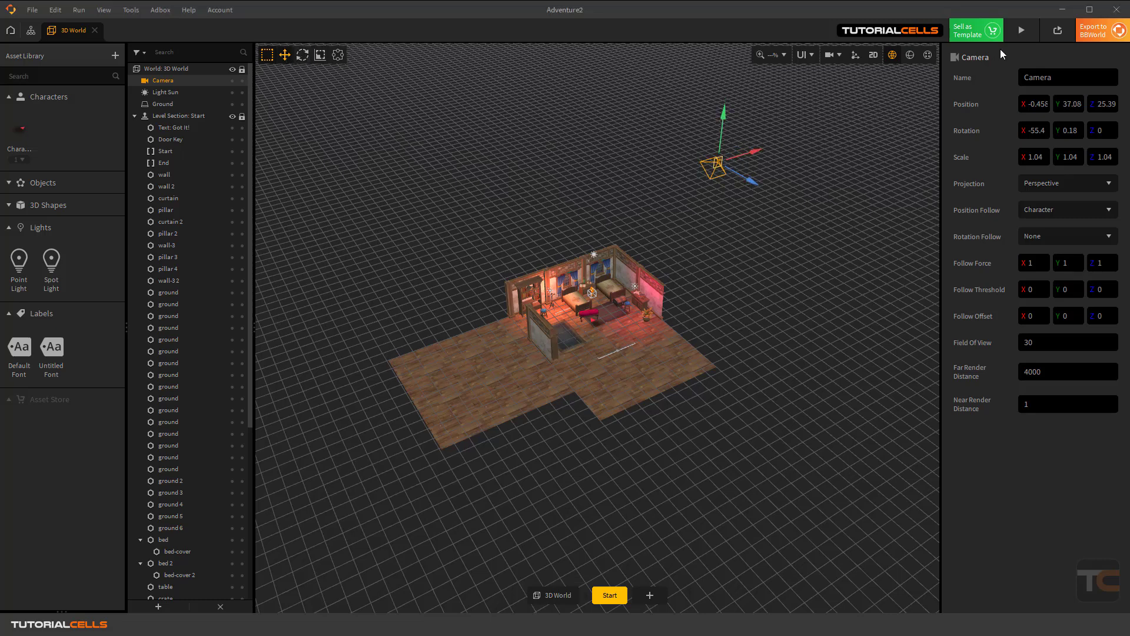
{"action": "left_click", "coordinate": [1020, 32]}
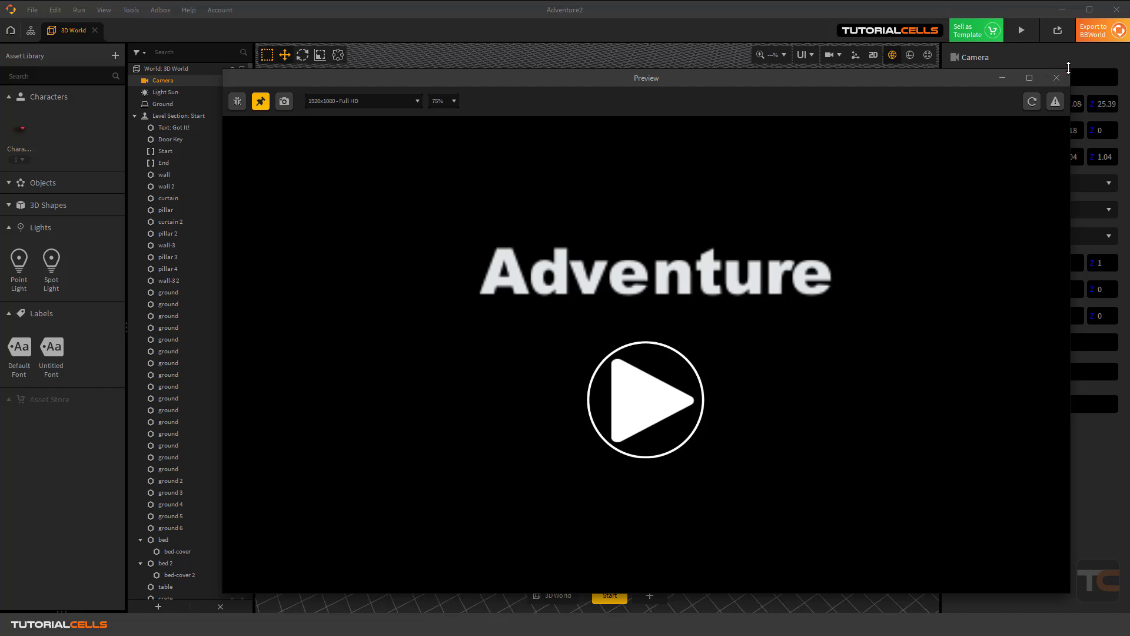
{"action": "left_click_drag", "start_coordinate": [1070, 70], "coordinate": [714, 281]}
{"action": "left_click_drag", "start_coordinate": [552, 284], "coordinate": [354, 139]}
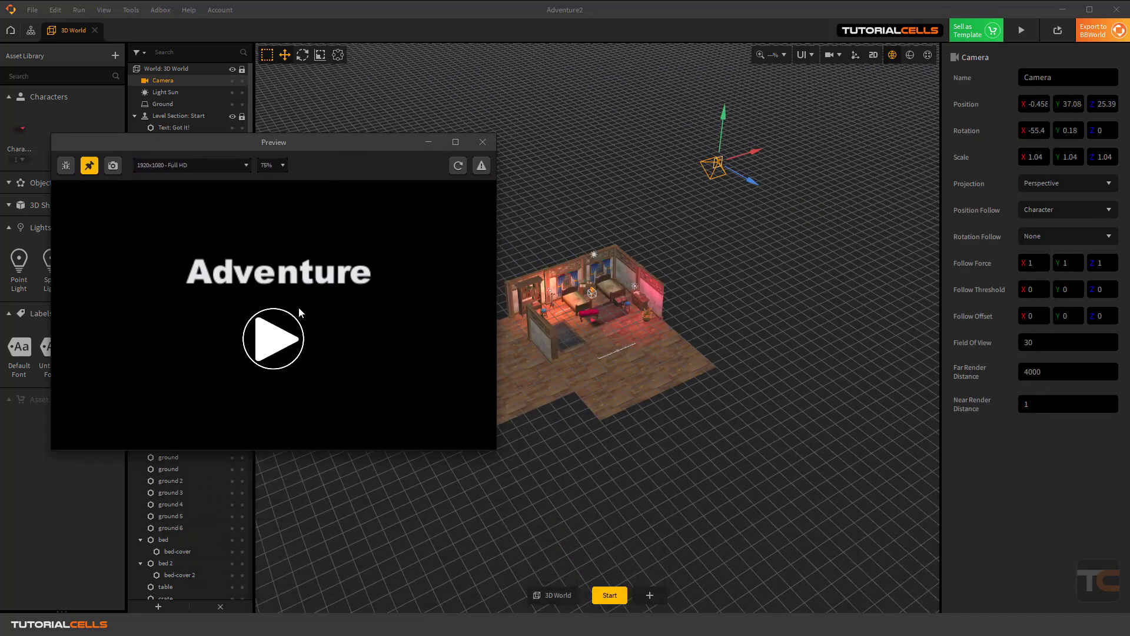
{"action": "left_click", "coordinate": [279, 341]}
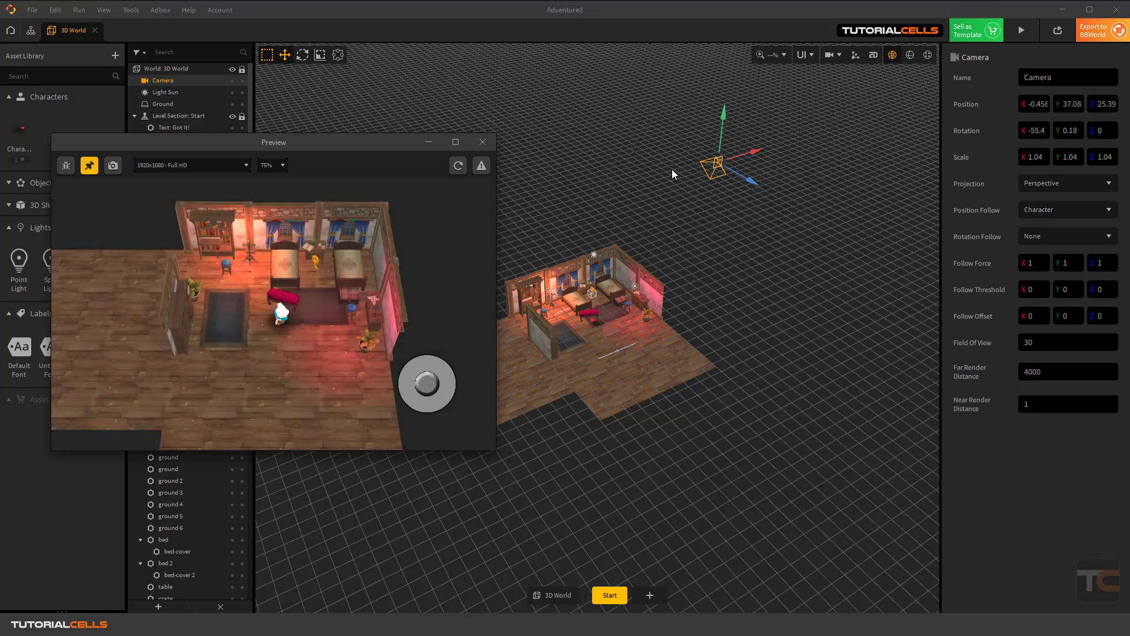
Lower the camera to about Y 33.99 and rotate it around the vertical axis to about -7.27, then close the preview
{"action": "left_click_drag", "start_coordinate": [724, 121], "coordinate": [728, 152]}
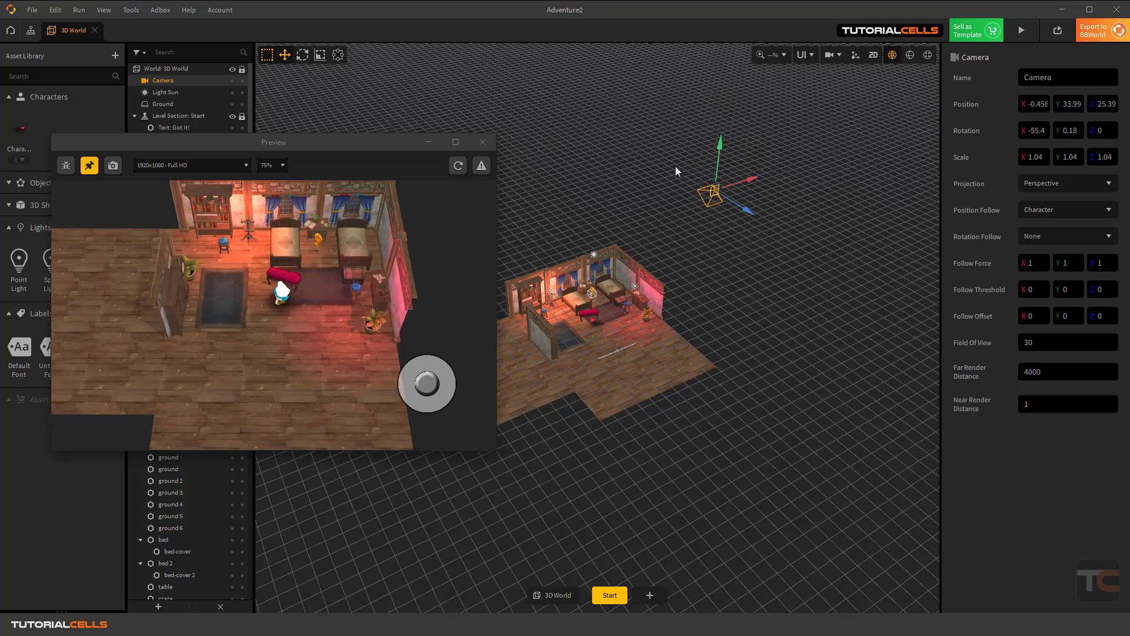
{"action": "left_click", "coordinate": [303, 55]}
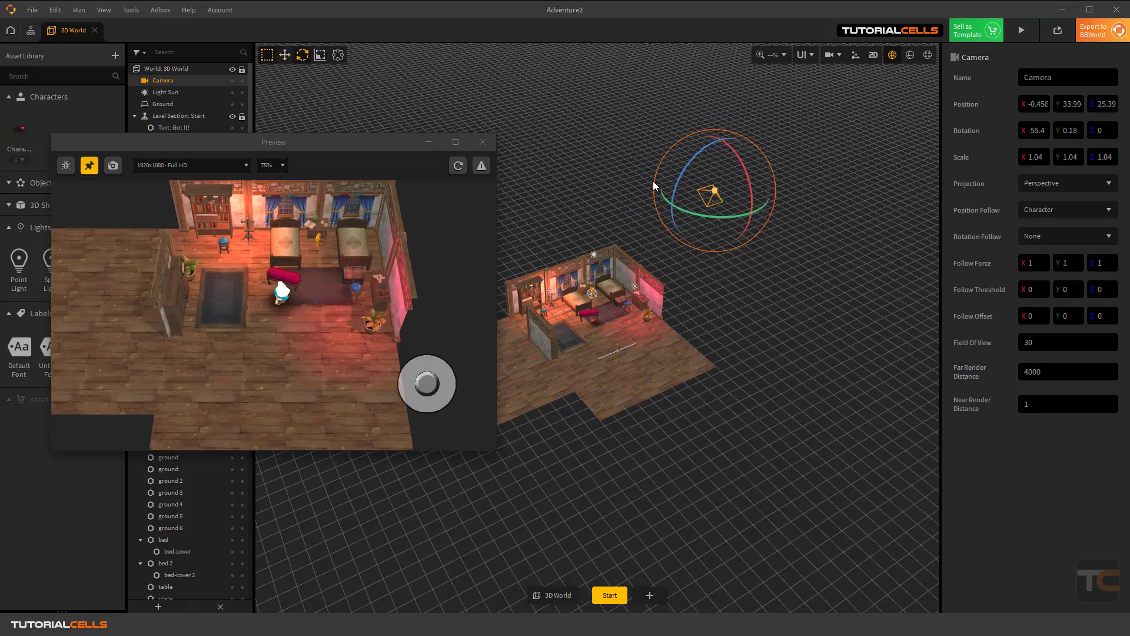
{"action": "left_click_drag", "start_coordinate": [709, 214], "coordinate": [705, 217]}
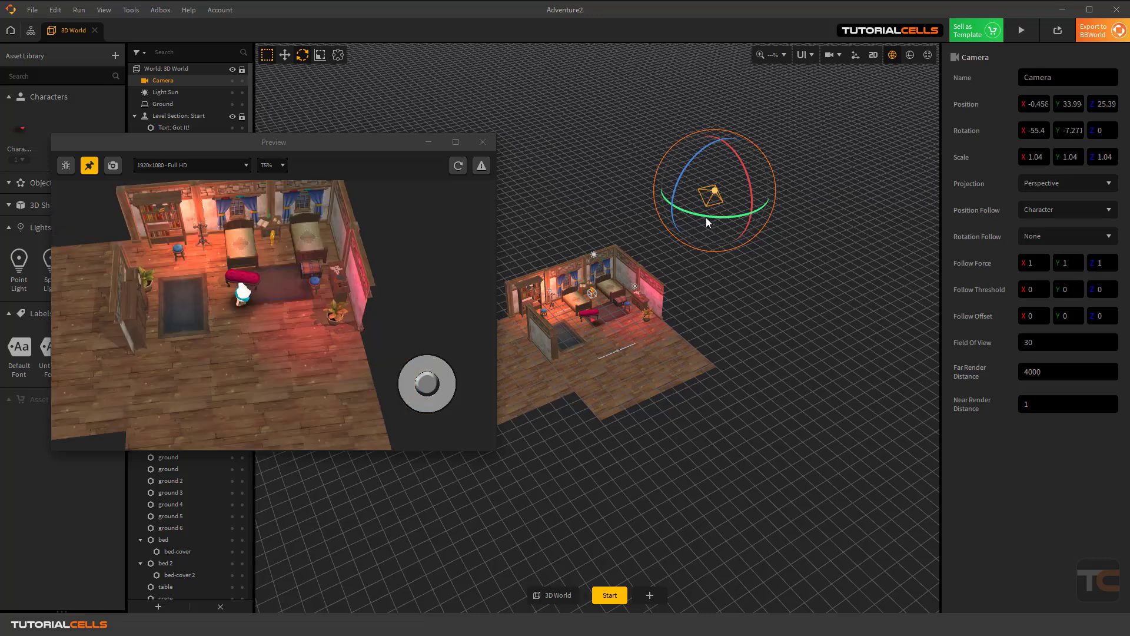
{"action": "left_click", "coordinate": [483, 142]}
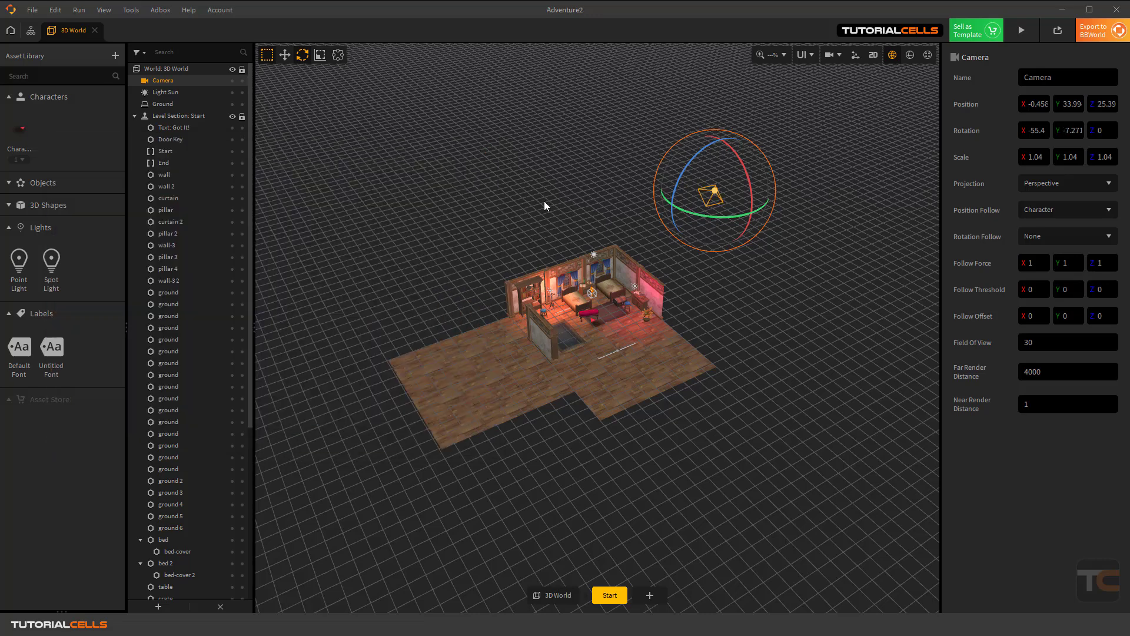
Look at the scene through the camera using the 960x640 - iPhone 4 resolution, with the Move tool active
{"action": "left_click", "coordinate": [290, 56]}
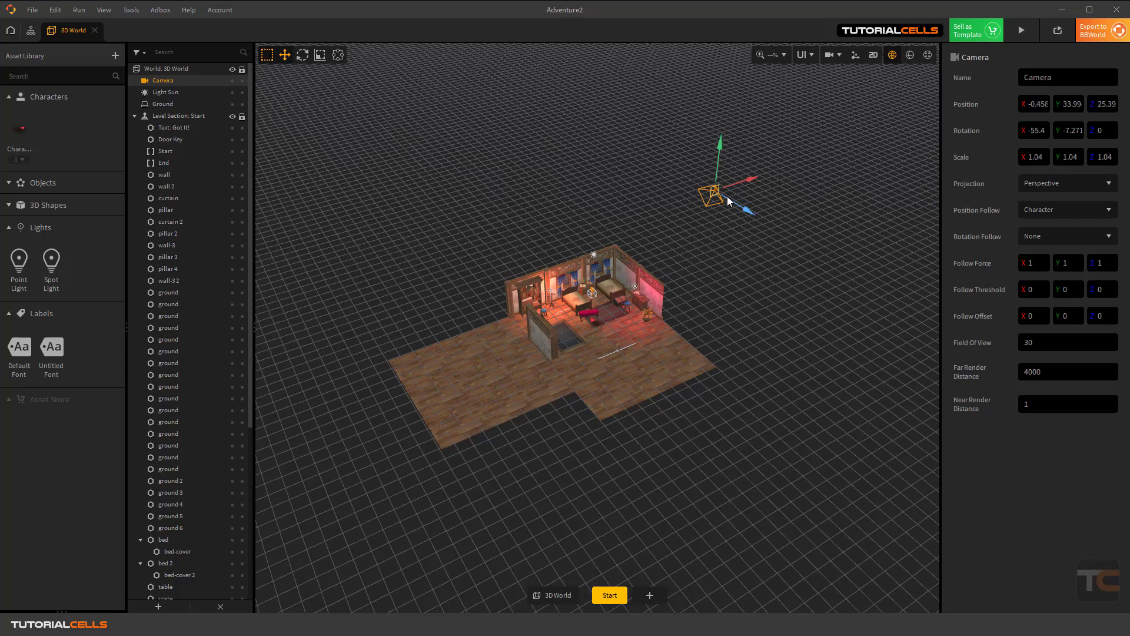
{"action": "right_click_drag", "start_coordinate": [727, 200], "coordinate": [769, 235]}
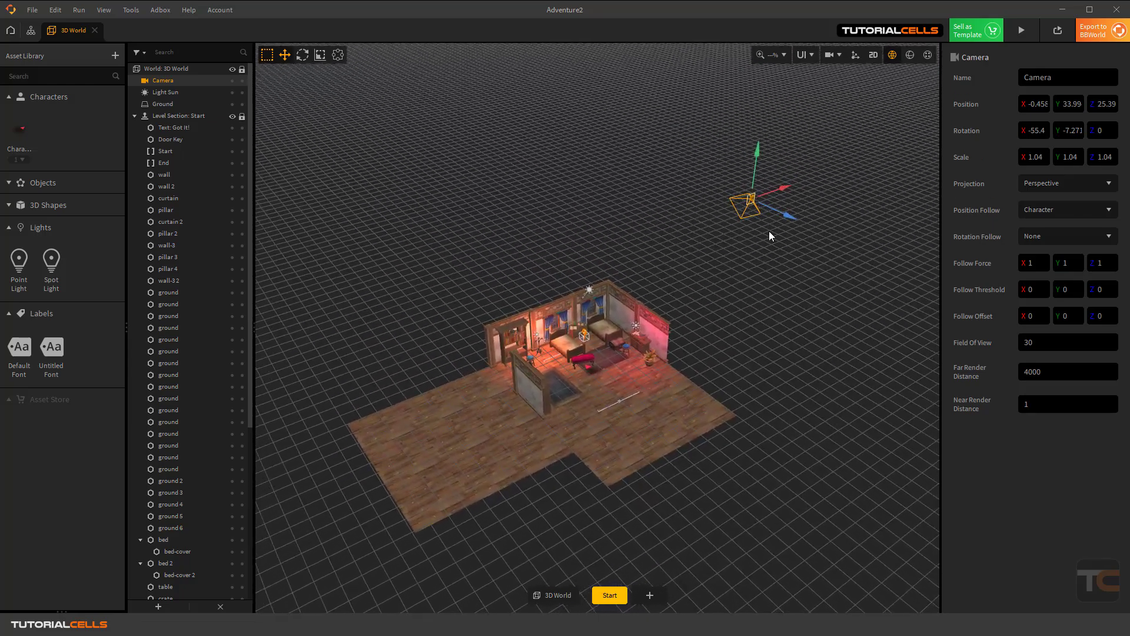
{"action": "left_click", "coordinate": [839, 57]}
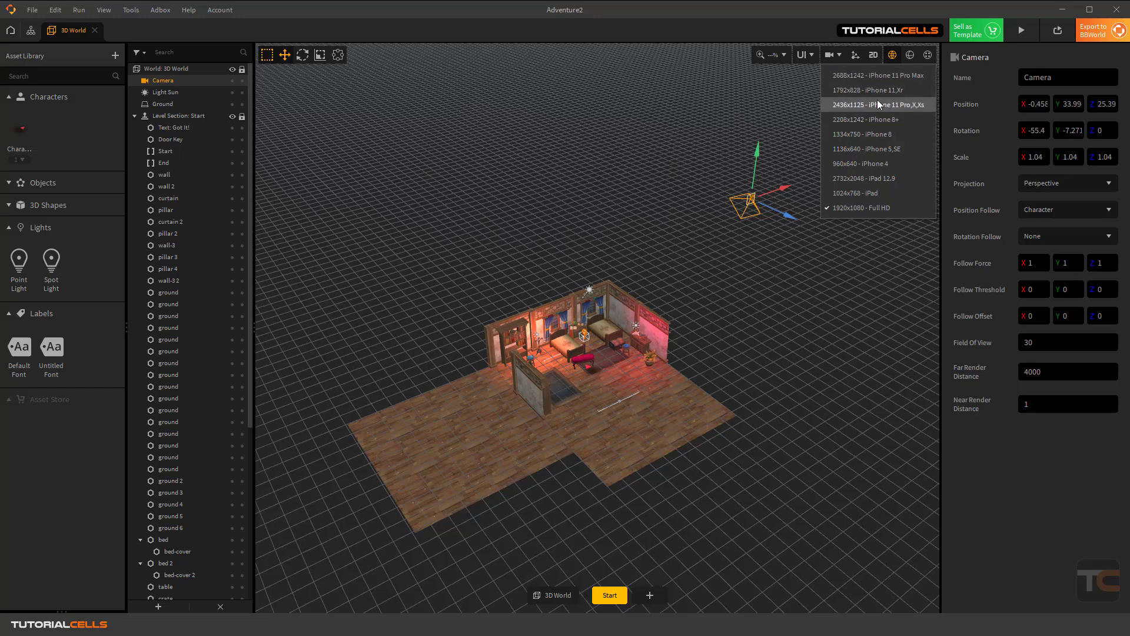
{"action": "left_click", "coordinate": [863, 163]}
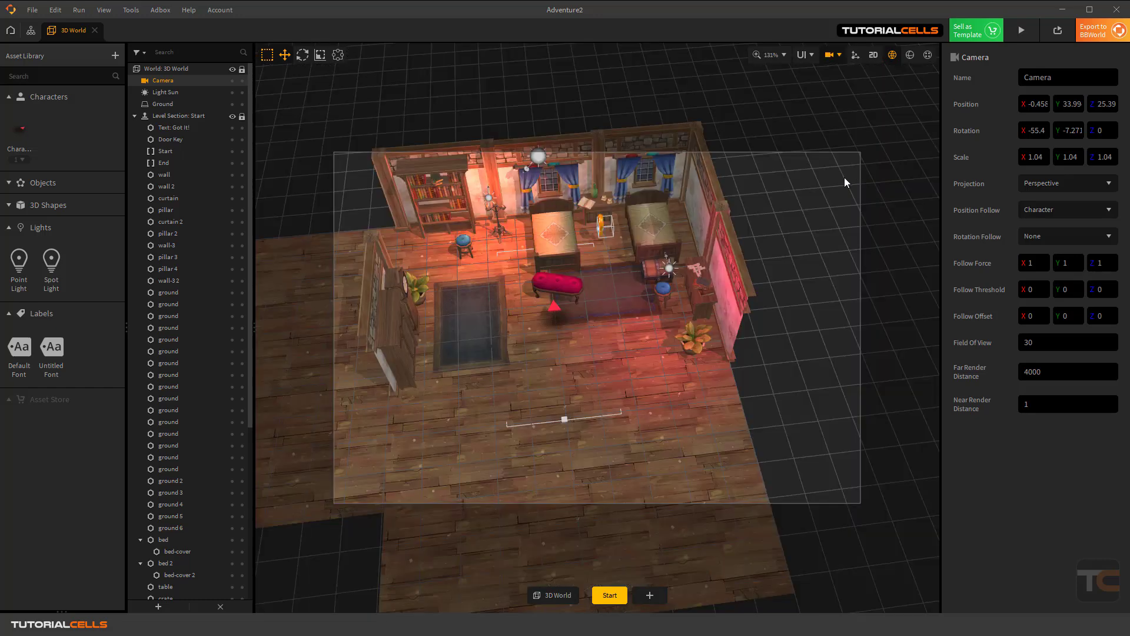
{"action": "left_click", "coordinate": [827, 56]}
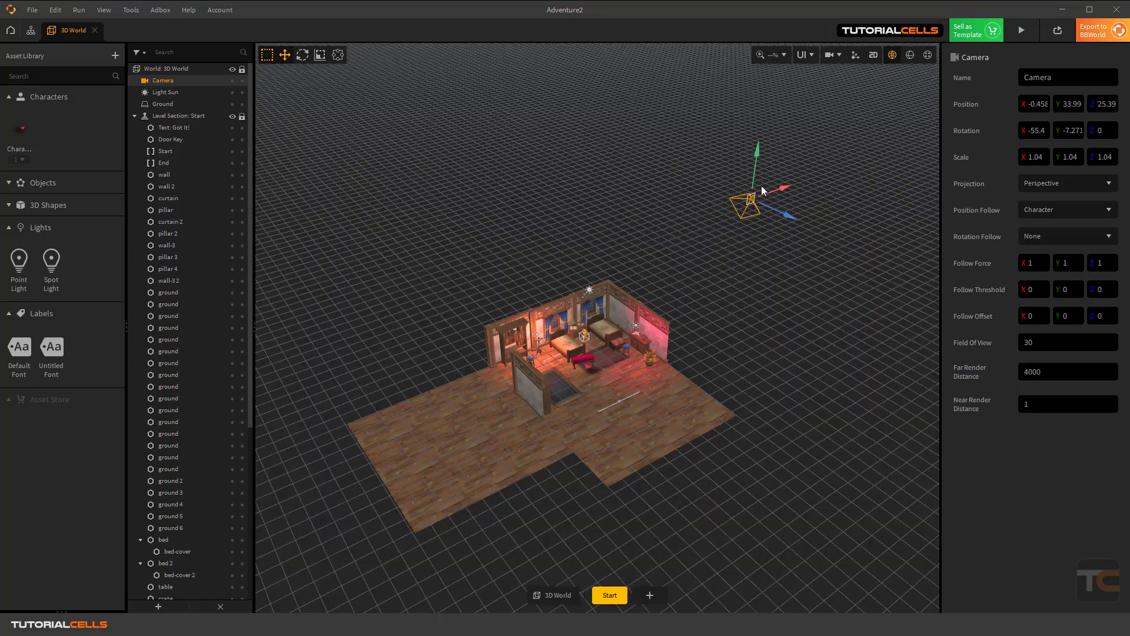
{"action": "left_click", "coordinate": [830, 56]}
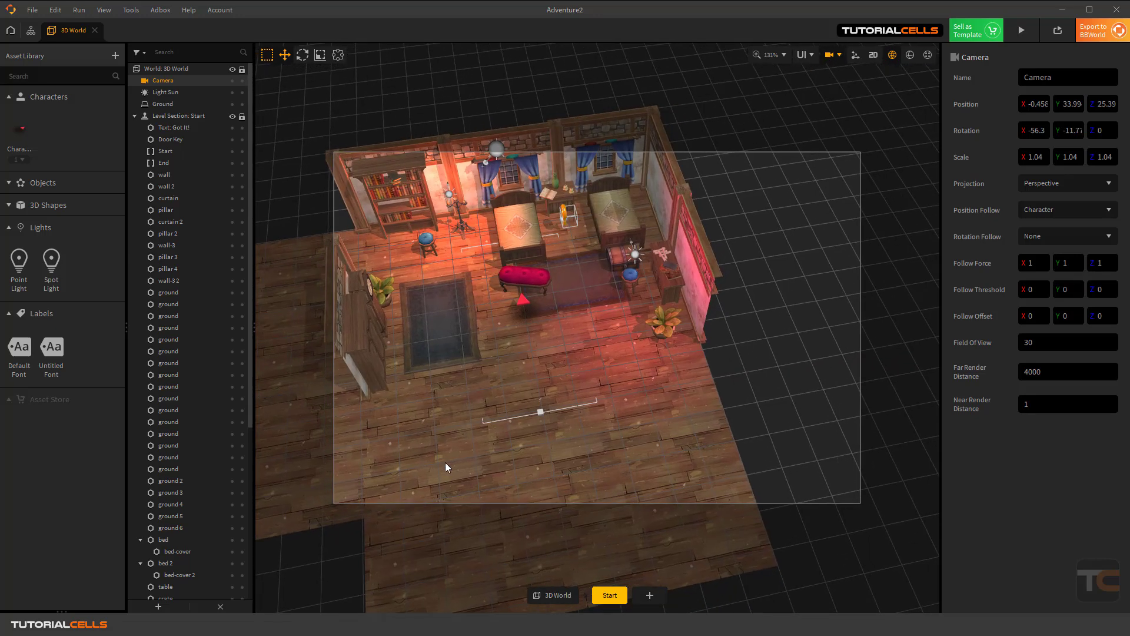
Reframe the room in the camera view, moving the camera to about -0.58, 33.24, 22.12 and turning it to about -53.24, -0.25
{"action": "right_click_drag", "start_coordinate": [435, 240], "coordinate": [495, 321]}
{"action": "right_click_drag", "start_coordinate": [609, 222], "coordinate": [609, 213]}
{"action": "key", "text": "s"}
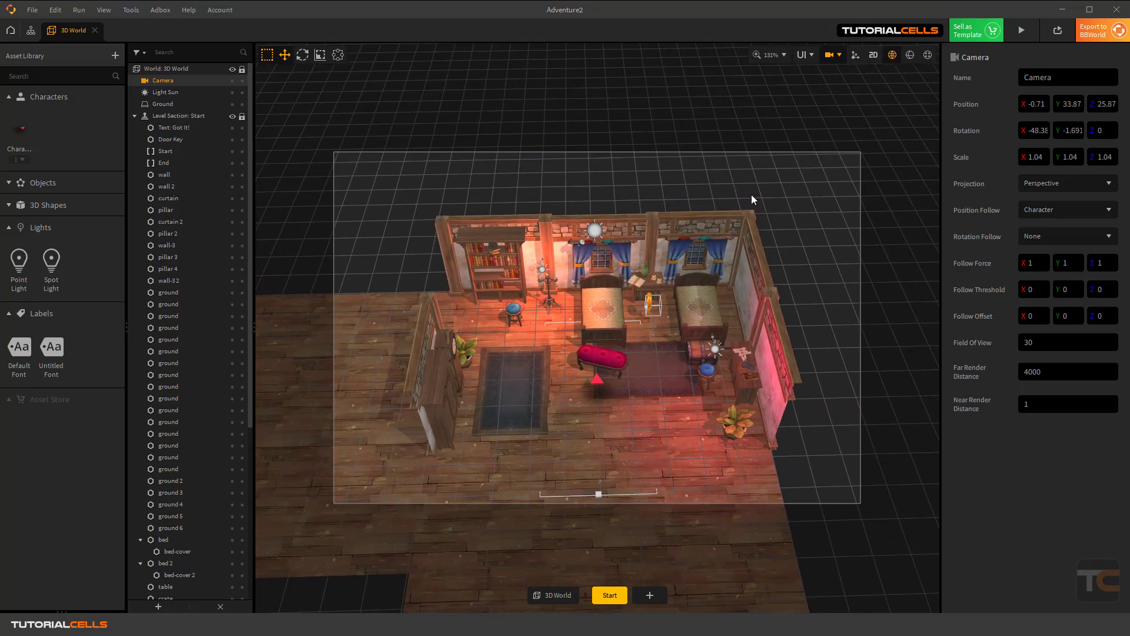
{"action": "right_click_drag", "start_coordinate": [751, 195], "coordinate": [724, 322]}
{"action": "key", "text": "d"}
Preview the game with the new framing, walk the character around briefly, and close the preview and the camera view
{"action": "left_click", "coordinate": [1021, 30]}
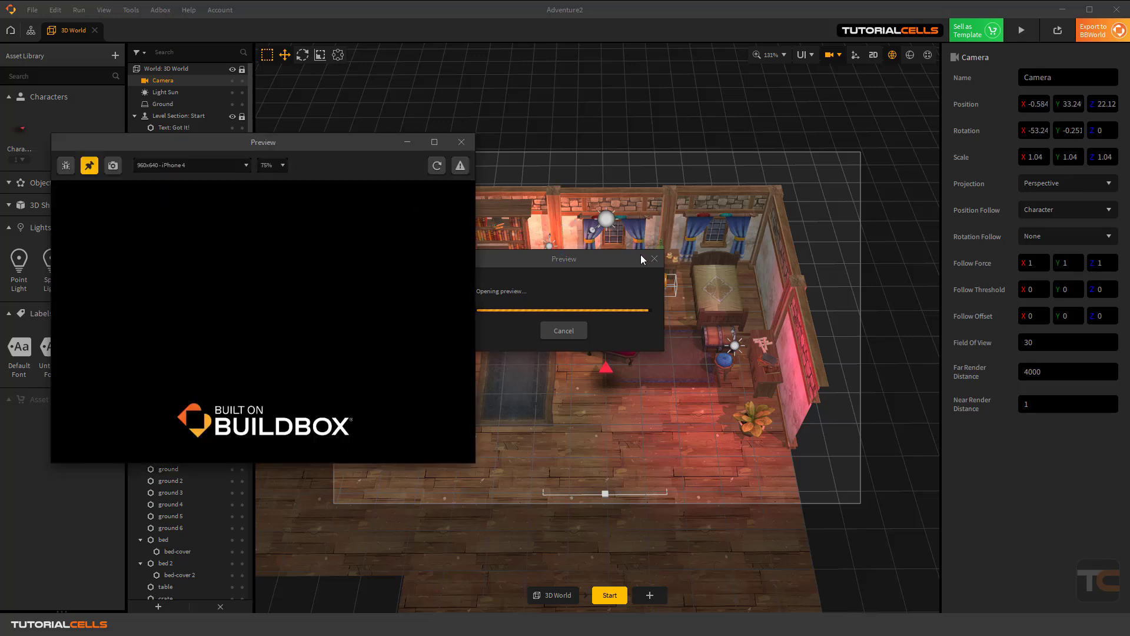
{"action": "left_click", "coordinate": [274, 345]}
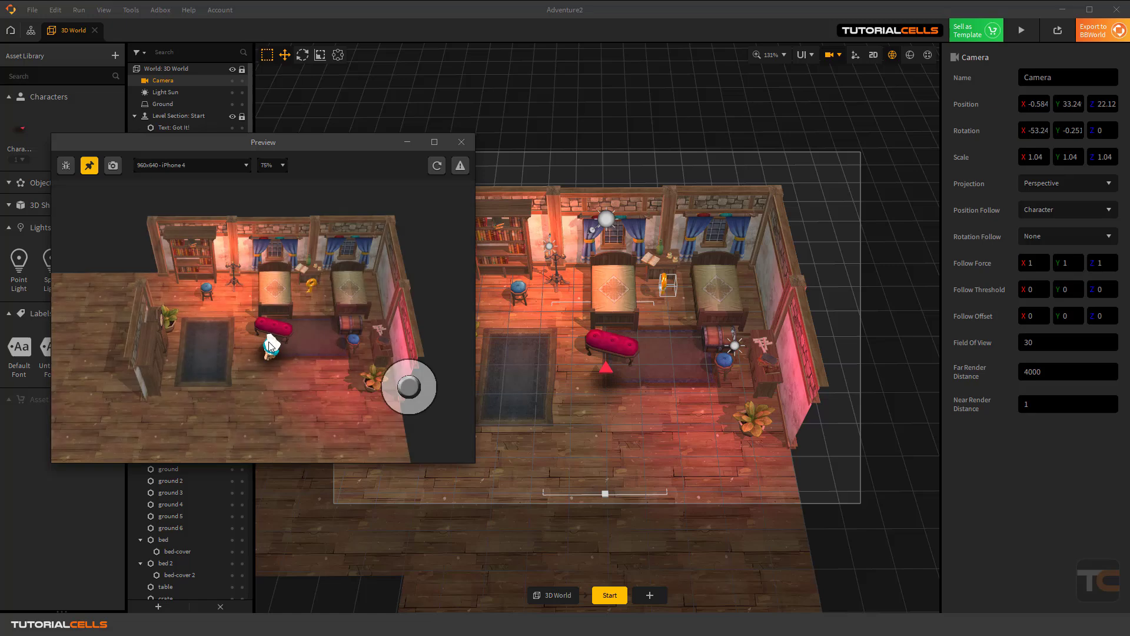
{"action": "mouse_move", "coordinate": [398, 384]}
{"action": "left_mouse_down"}
{"action": "mouse_move", "coordinate": [379, 377]}
{"action": "mouse_move", "coordinate": [406, 386]}
{"action": "left_mouse_up"}
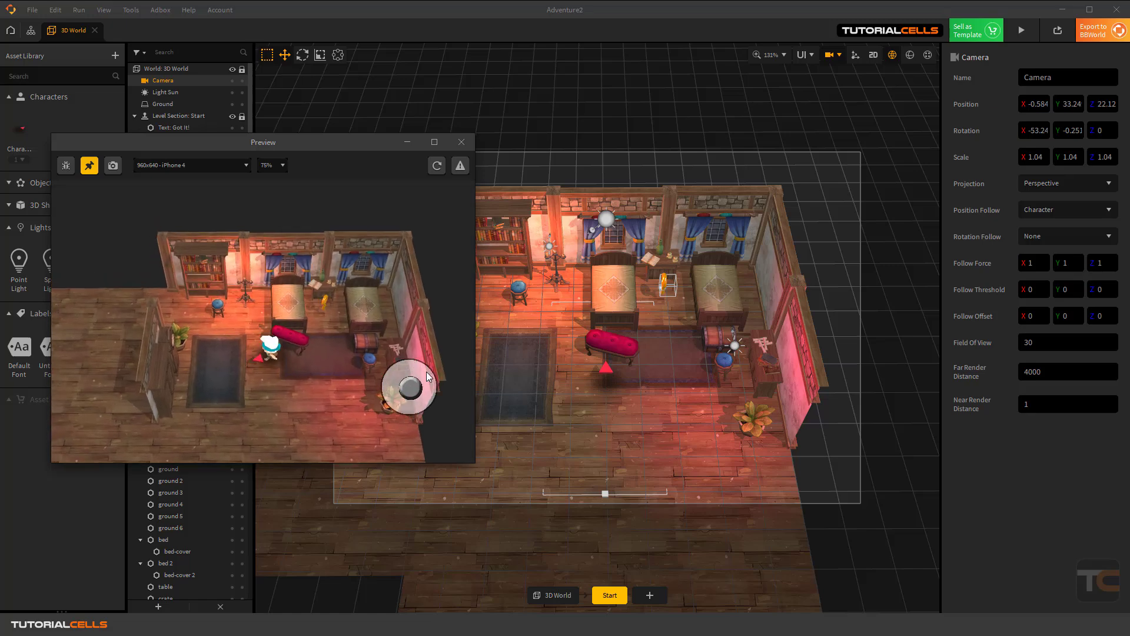
{"action": "left_click", "coordinate": [462, 142]}
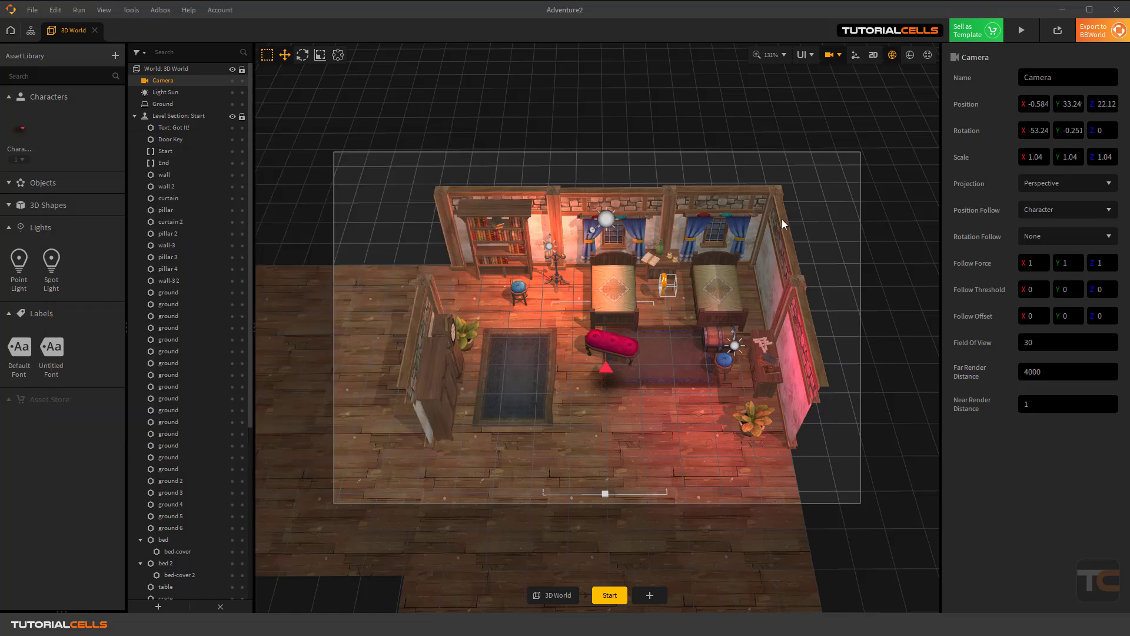
{"action": "left_click", "coordinate": [829, 55]}
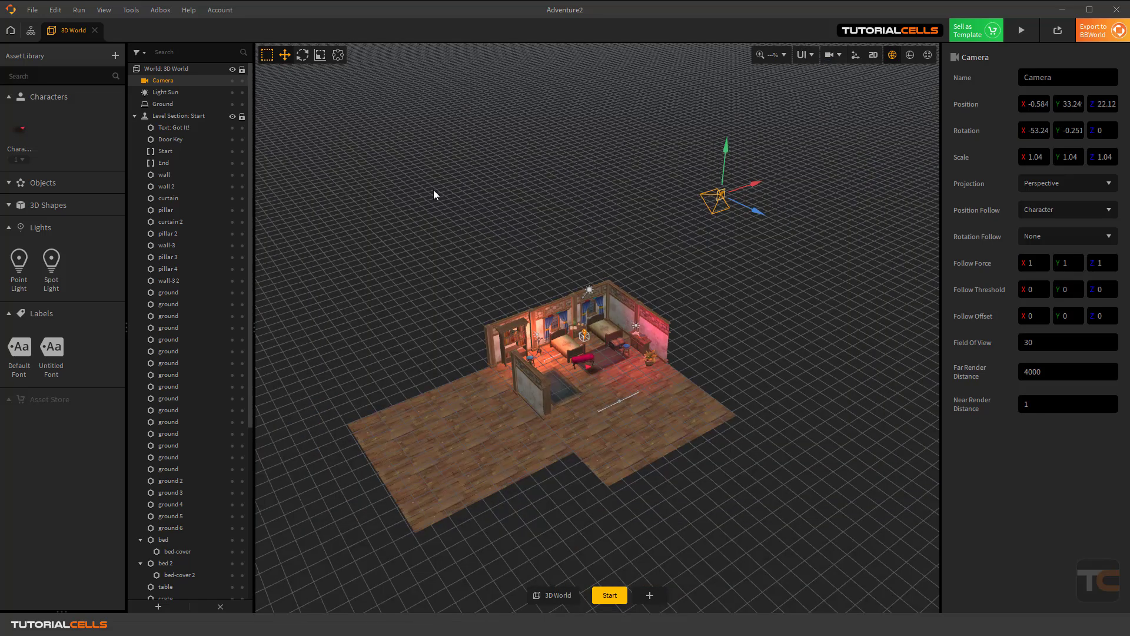
Scale the camera uniformly to about 1.094 and start the game in the preview
{"action": "left_click", "coordinate": [321, 55]}
{"action": "left_click_drag", "start_coordinate": [723, 198], "coordinate": [731, 197]}
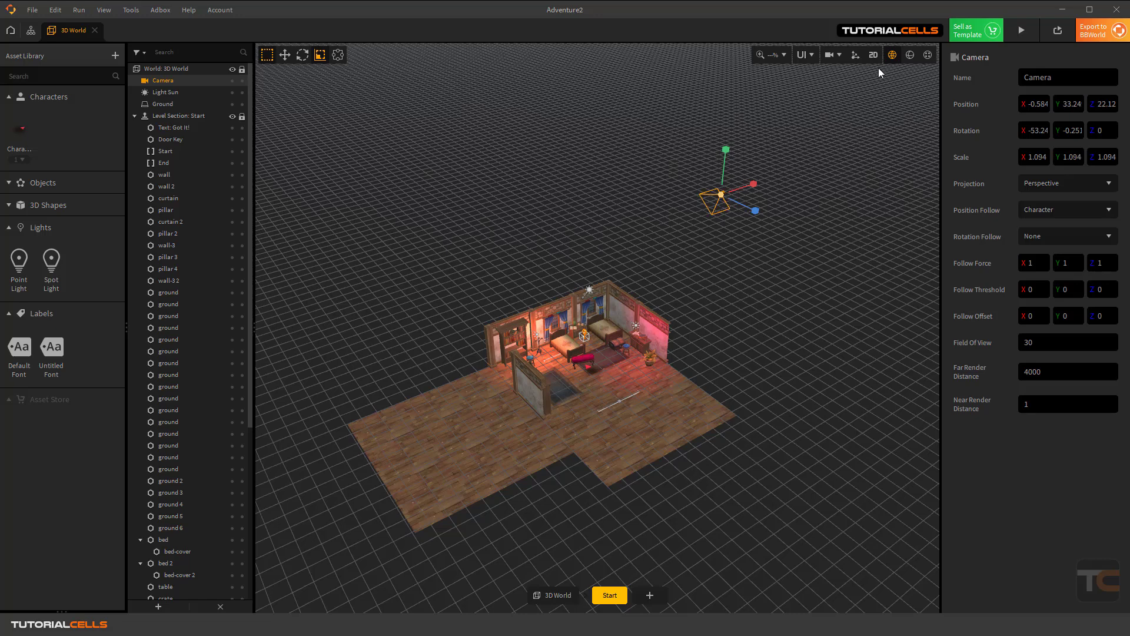
{"action": "left_click", "coordinate": [1022, 31]}
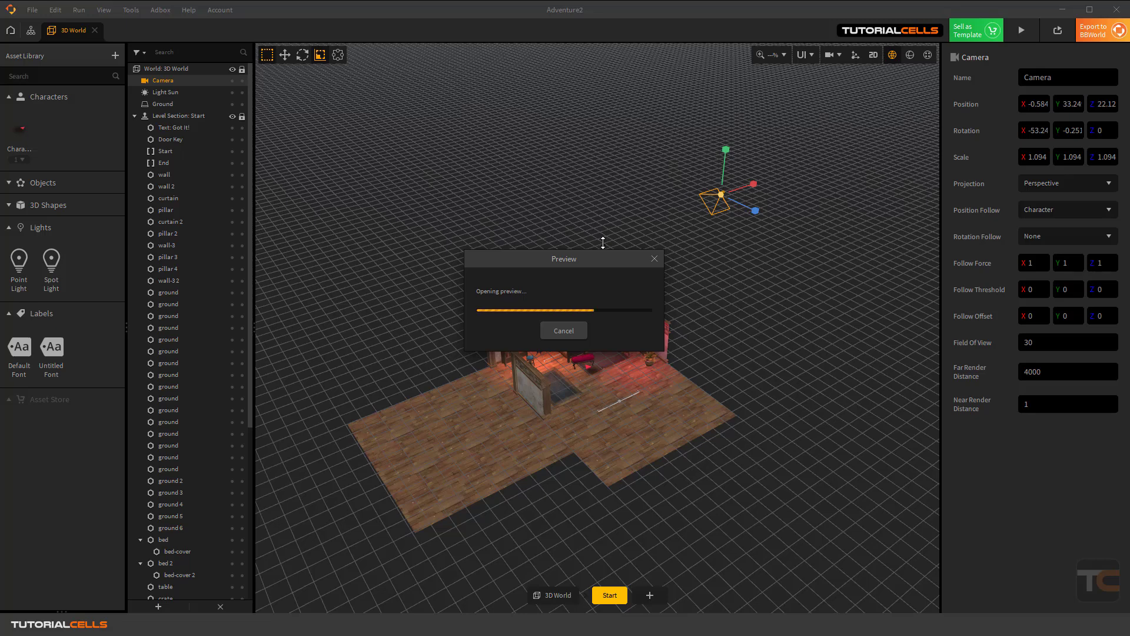
{"action": "left_click_drag", "start_coordinate": [368, 110], "coordinate": [368, 101]}
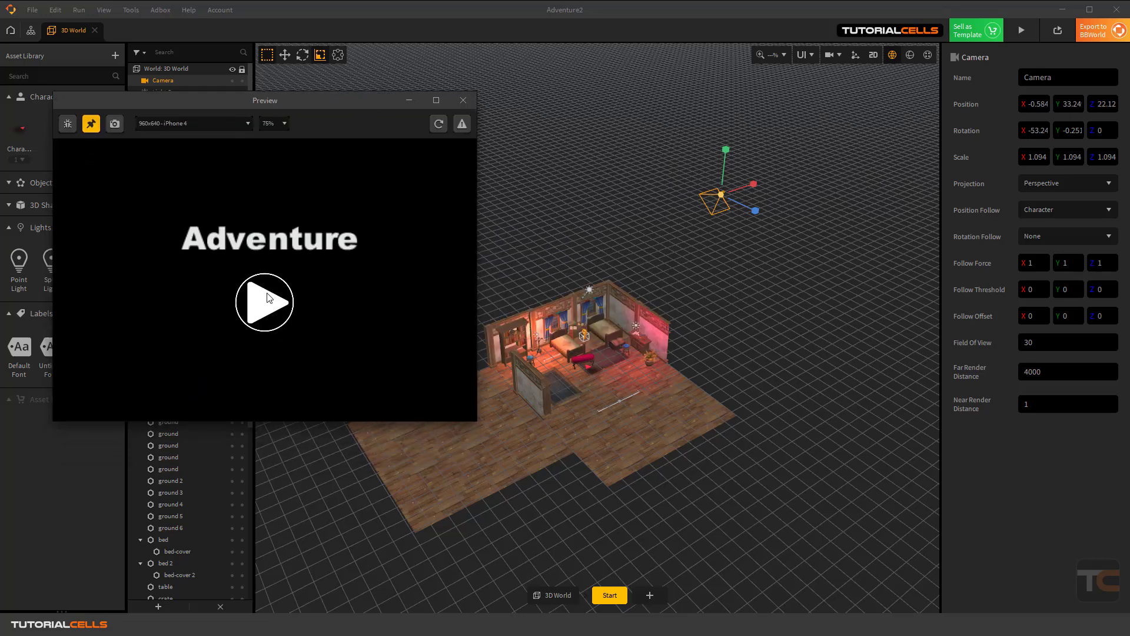
{"action": "left_click", "coordinate": [264, 294]}
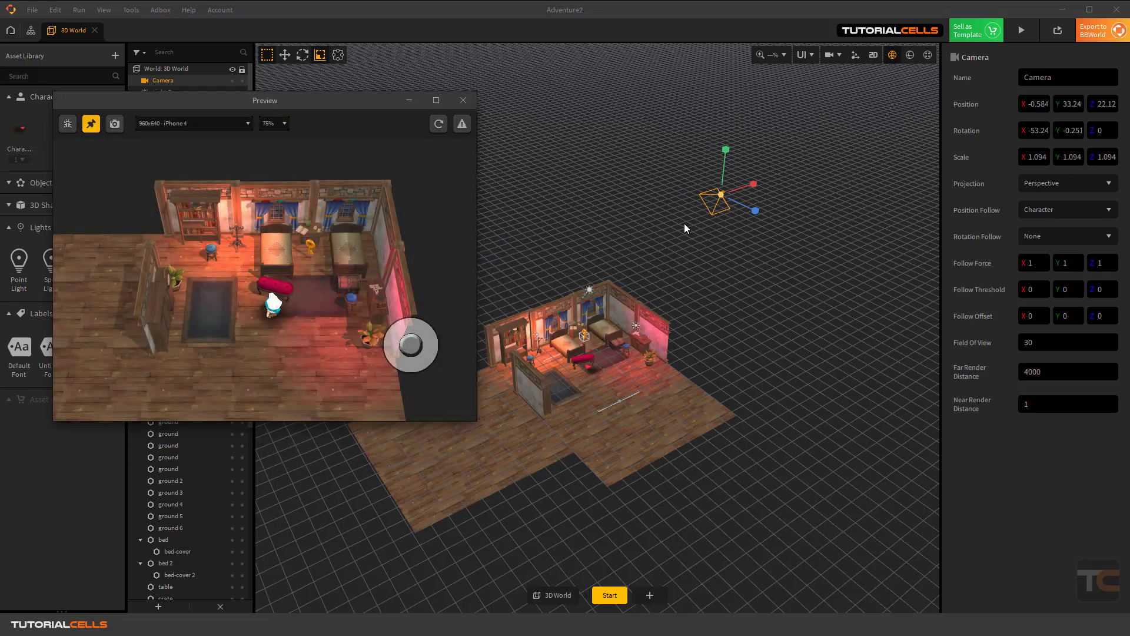
Scale the camera uniformly to about 1.554 and restart the game in the preview to compare the framing
{"action": "left_click_drag", "start_coordinate": [721, 194], "coordinate": [754, 163]}
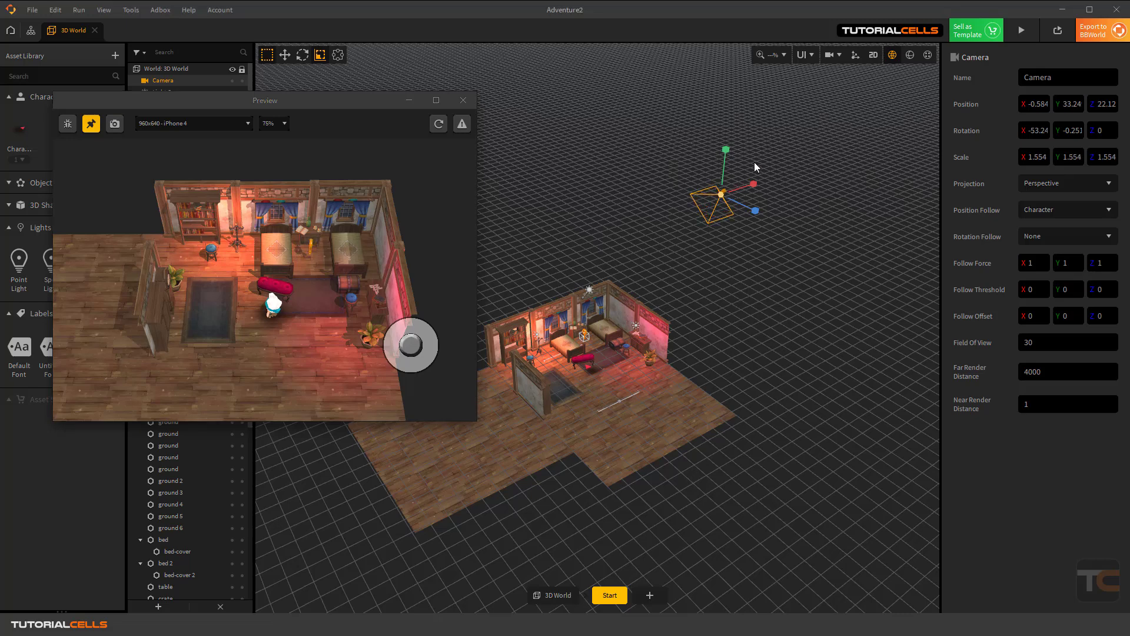
{"action": "left_click", "coordinate": [439, 123]}
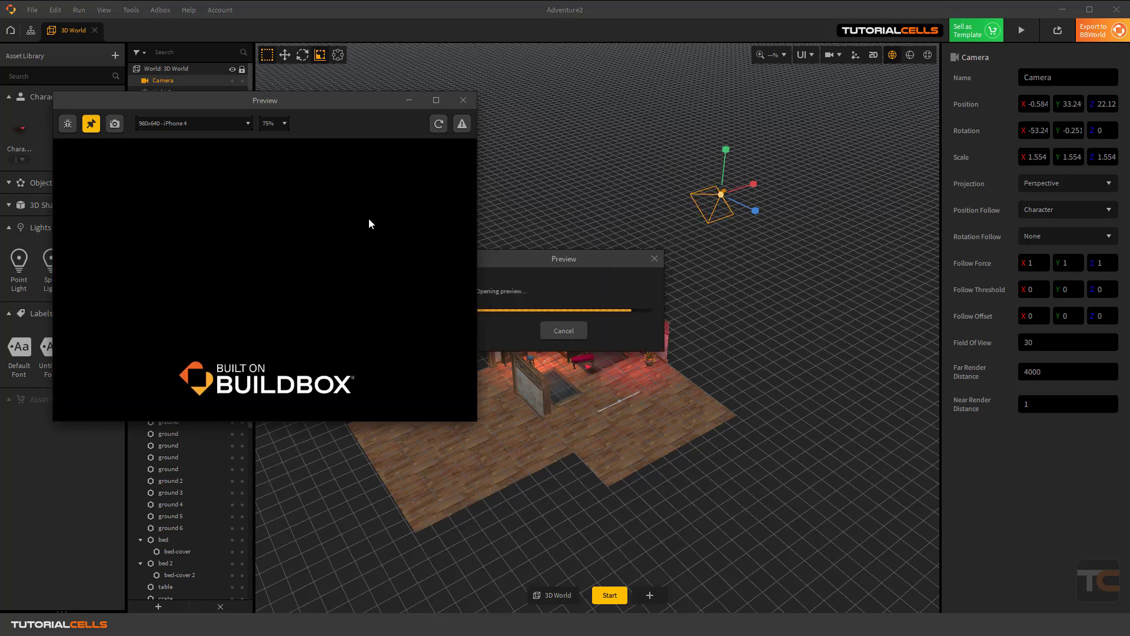
{"action": "left_click", "coordinate": [248, 323]}
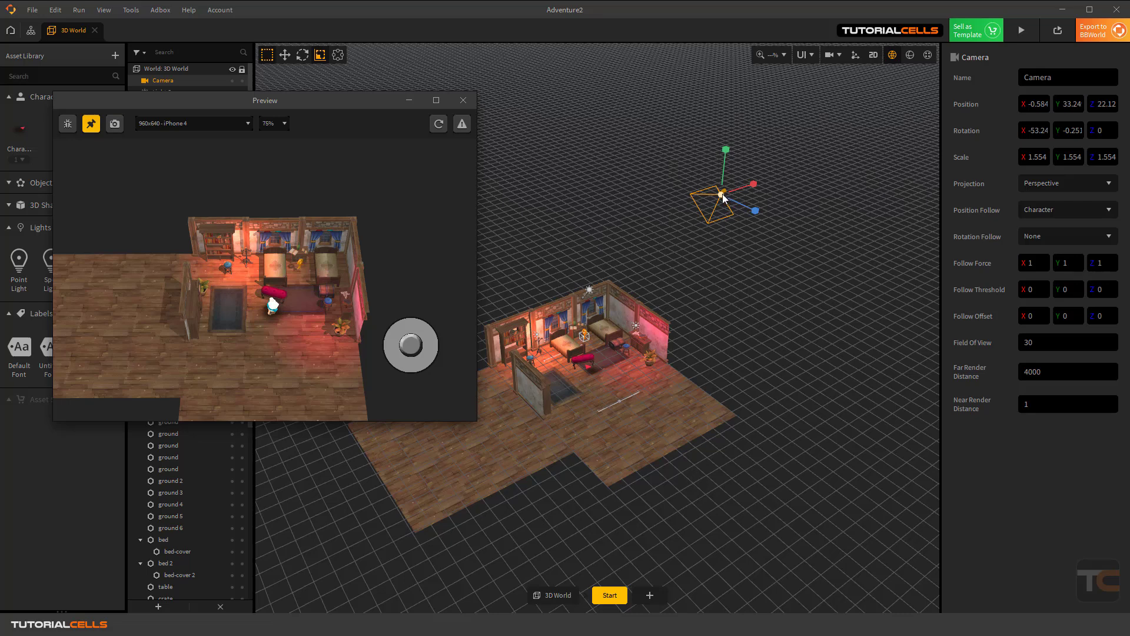
Enlarge the camera uniformly to about 3.042 and replay the game in a refreshed preview
{"action": "left_click_drag", "start_coordinate": [723, 197], "coordinate": [816, 131]}
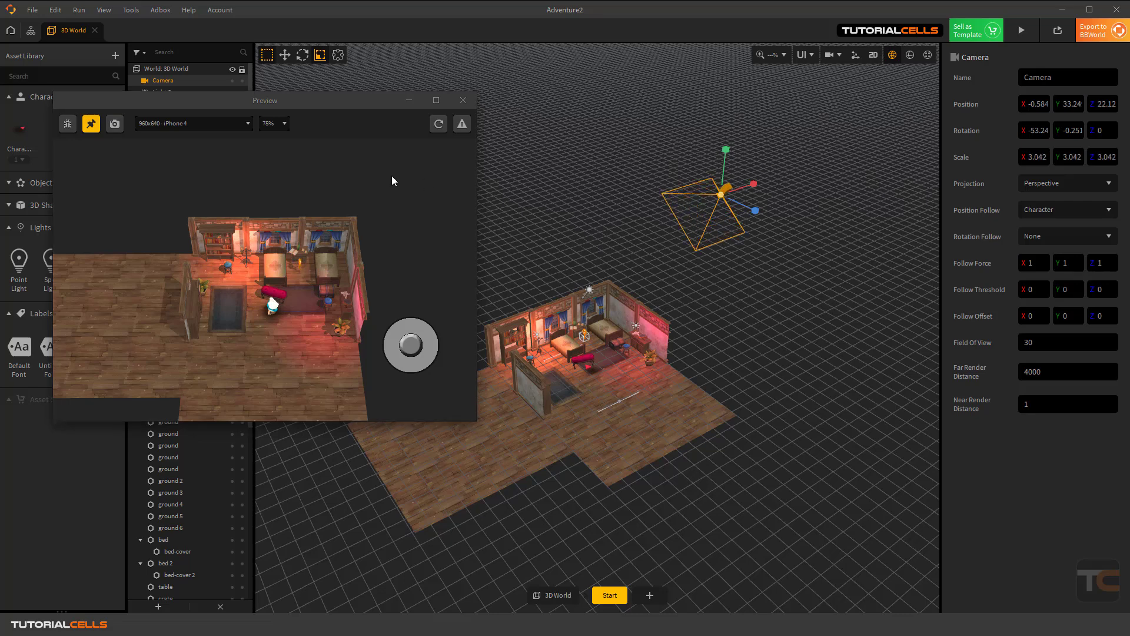
{"action": "left_click", "coordinate": [438, 124]}
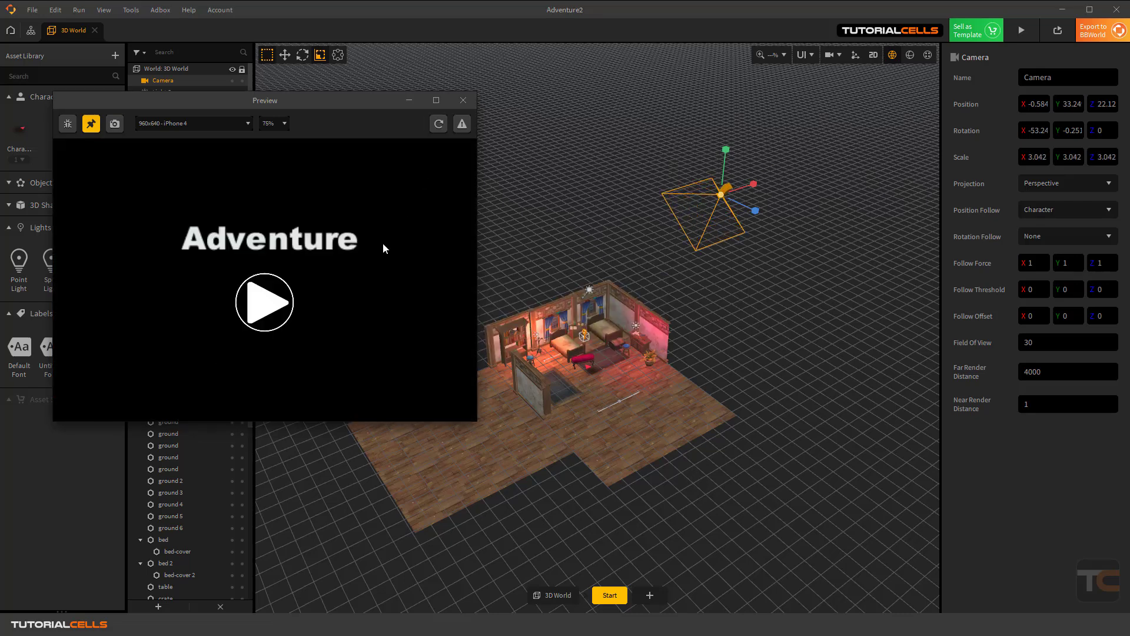
{"action": "left_click", "coordinate": [304, 292]}
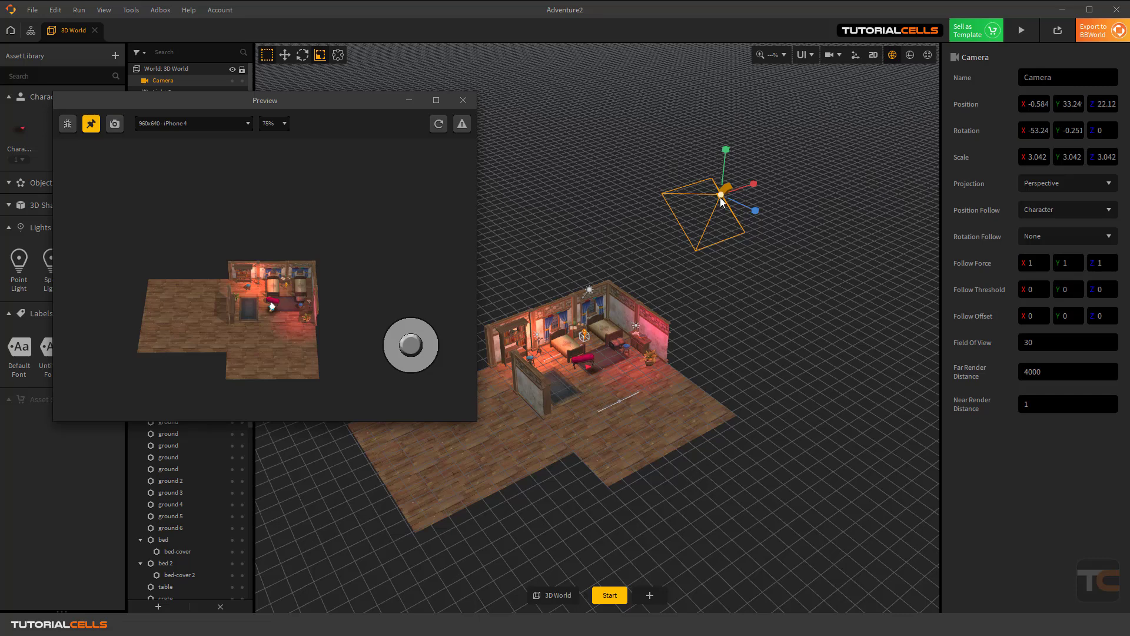
Set the camera's X, Y and Z scale to 1 and close the preview window
{"action": "left_click_drag", "start_coordinate": [722, 202], "coordinate": [680, 229]}
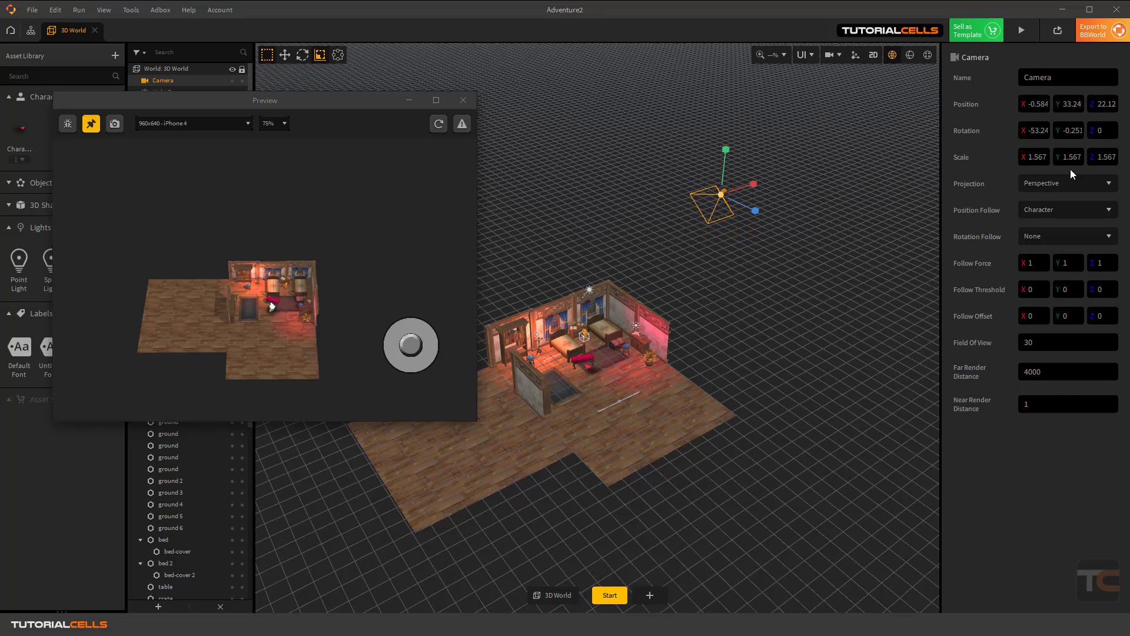
{"action": "left_click", "coordinate": [1035, 157]}
{"action": "type", "text": "1"}
{"action": "key", "text": "Tab"}
{"action": "type", "text": "1"}
{"action": "key", "text": "Tab"}
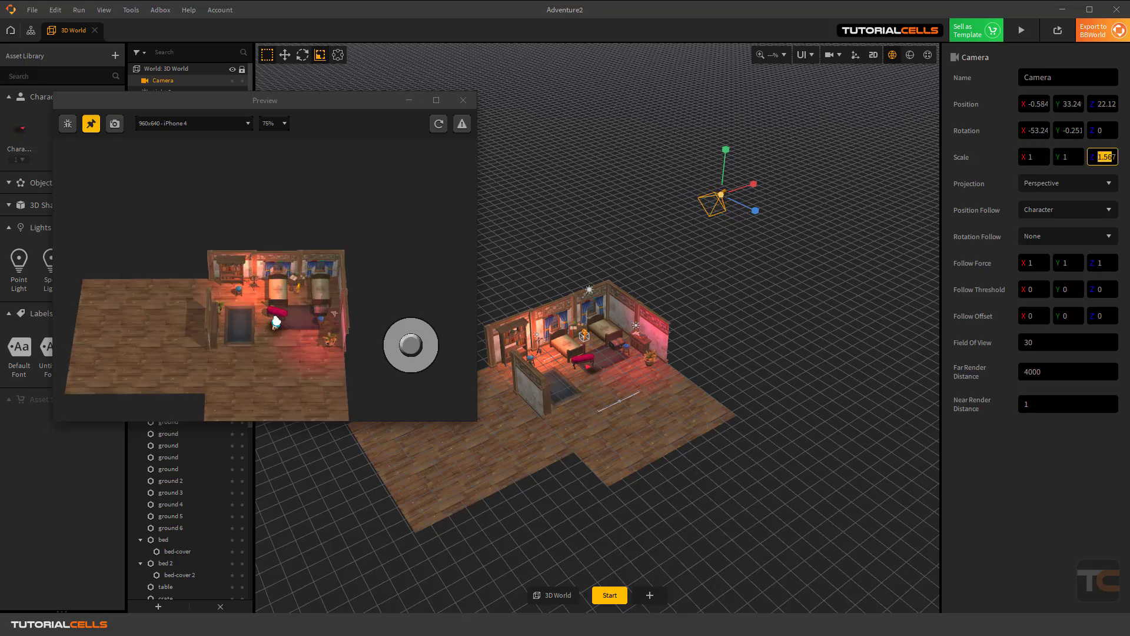
{"action": "type", "text": "1"}
{"action": "left_click", "coordinate": [465, 100]}
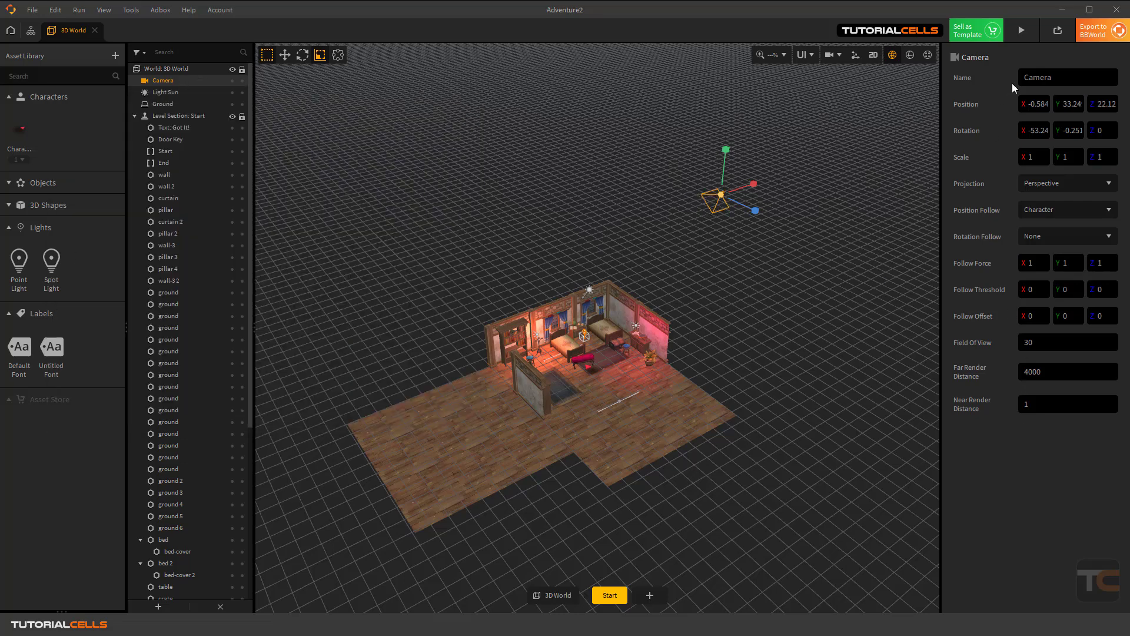
{"action": "double_click", "coordinate": [1039, 78]}
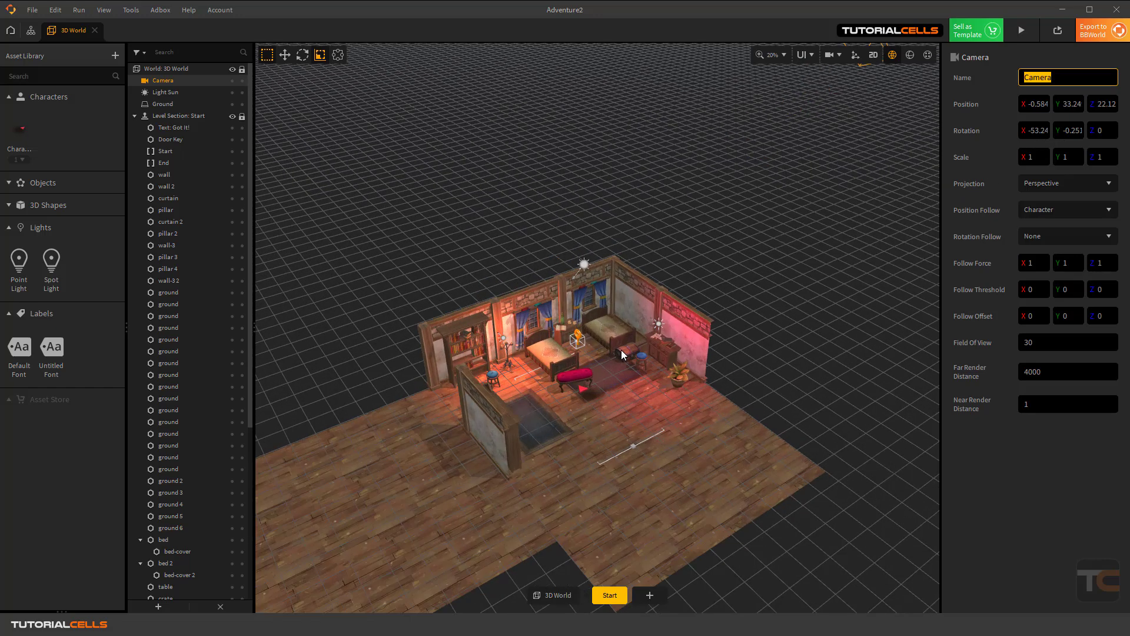
{"action": "scroll", "coordinate": [622, 358], "scroll_direction": "up", "scroll_amount": 3}
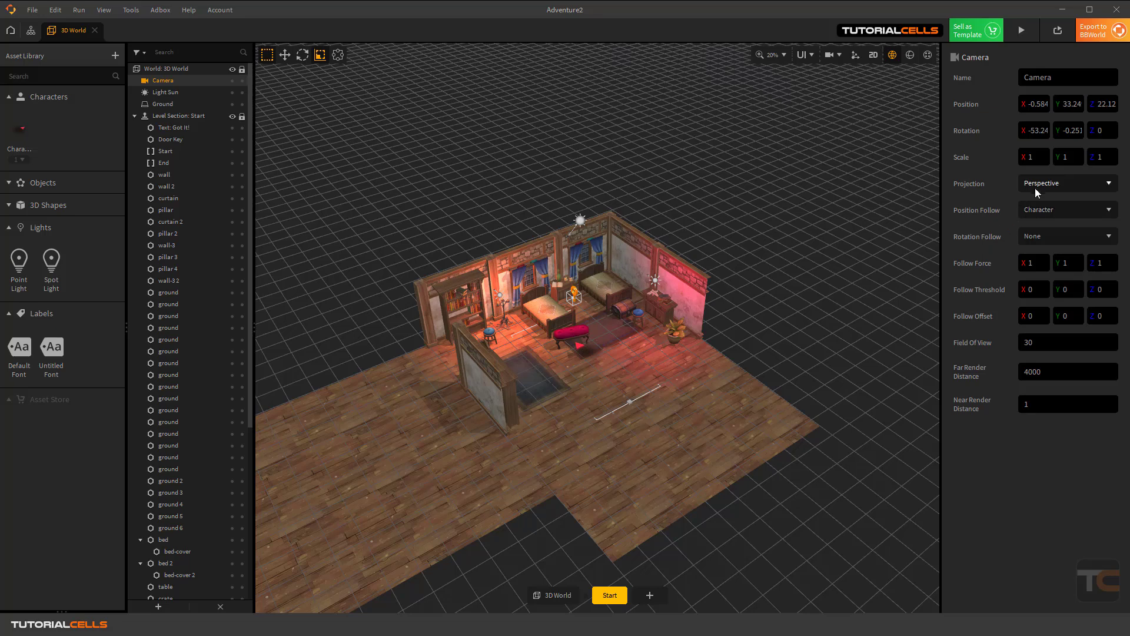
Set the camera's projection to Orthogonal, zoom the camera view to an orthographic scale of 1.728 and orbit it diagonally across the room
{"action": "left_click", "coordinate": [1054, 185]}
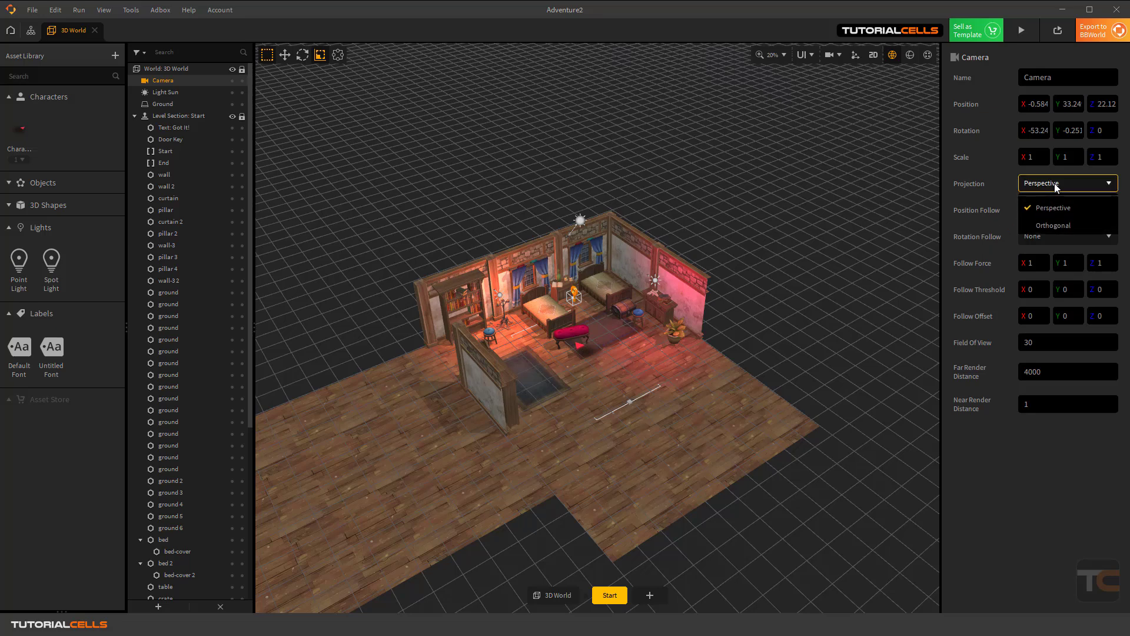
{"action": "left_click", "coordinate": [1054, 225]}
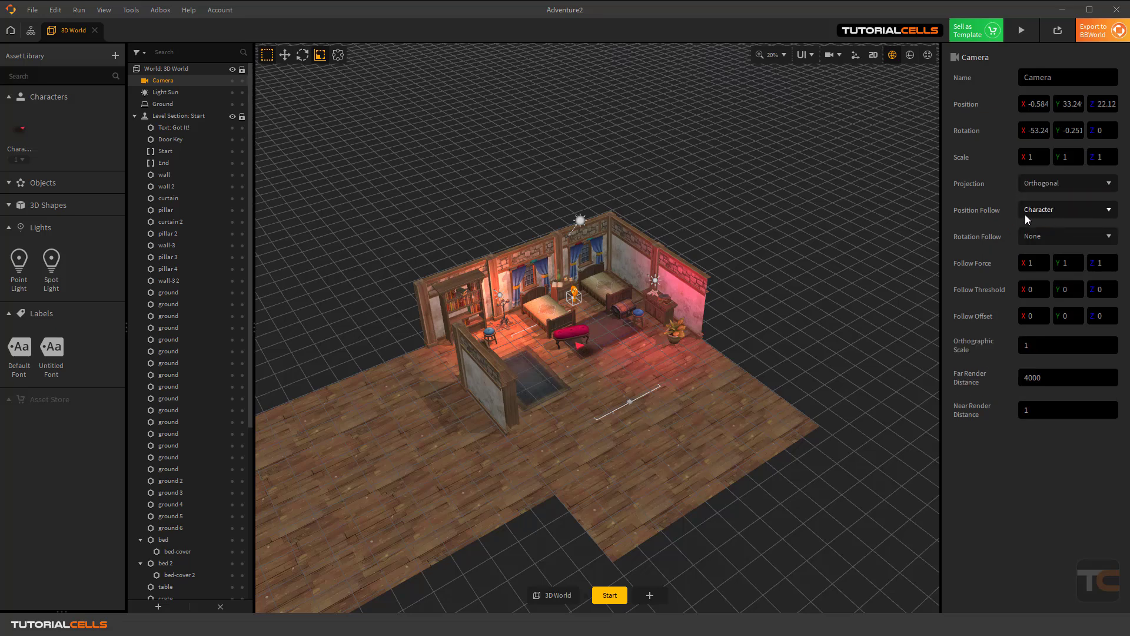
{"action": "left_click", "coordinate": [829, 55]}
{"action": "scroll", "coordinate": [781, 209], "scroll_direction": "down", "scroll_amount": 3}
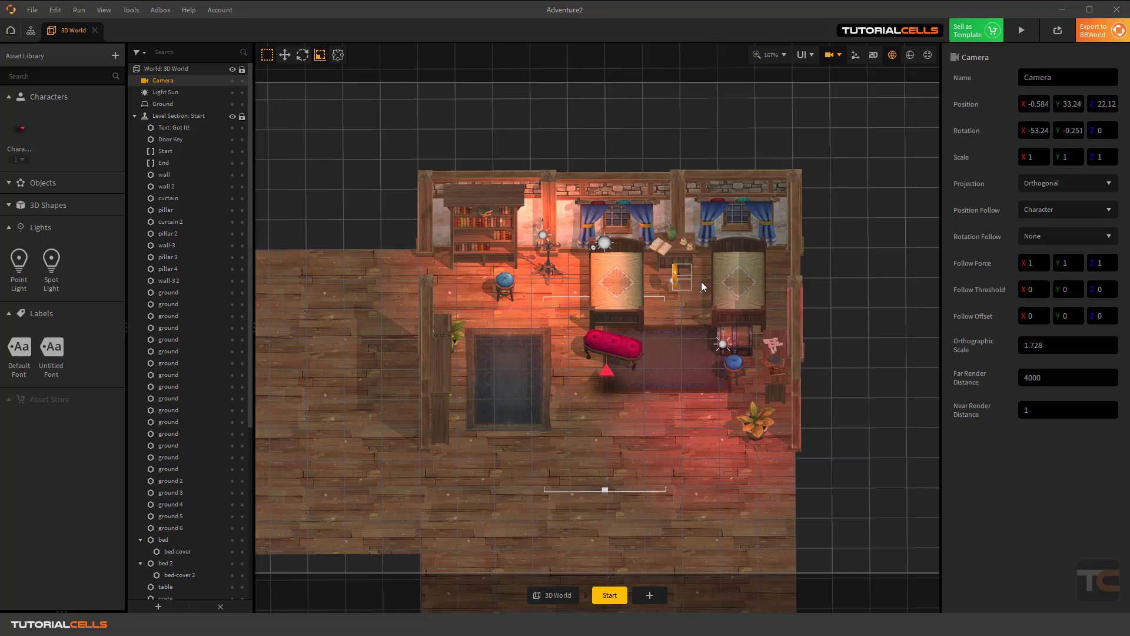
{"action": "mouse_move", "coordinate": [648, 323]}
{"action": "right_mouse_down"}
{"action": "mouse_move", "coordinate": [584, 328]}
{"action": "mouse_move", "coordinate": [649, 328]}
{"action": "right_mouse_up"}
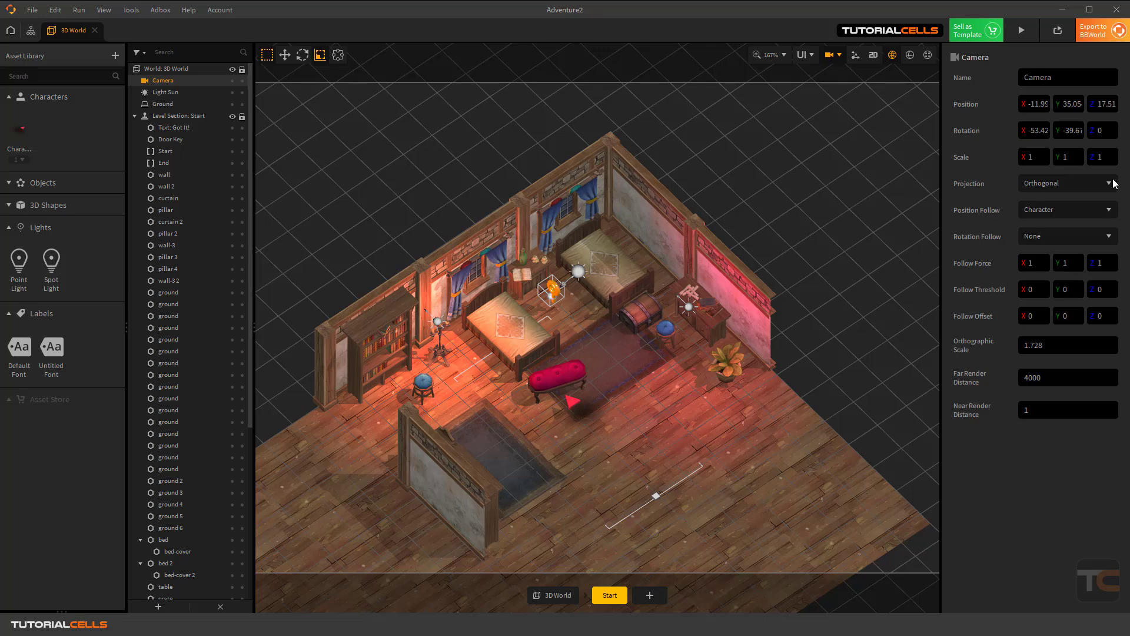
Set the camera's projection to Perspective and leave the camera view
{"action": "left_click", "coordinate": [1055, 183]}
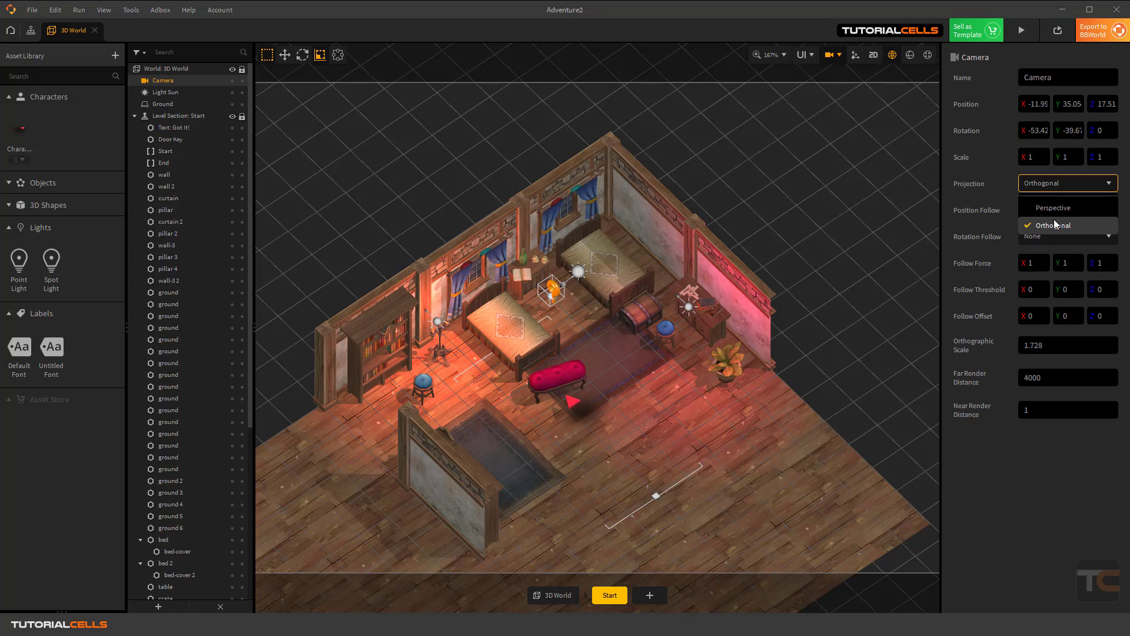
{"action": "left_click", "coordinate": [1052, 209]}
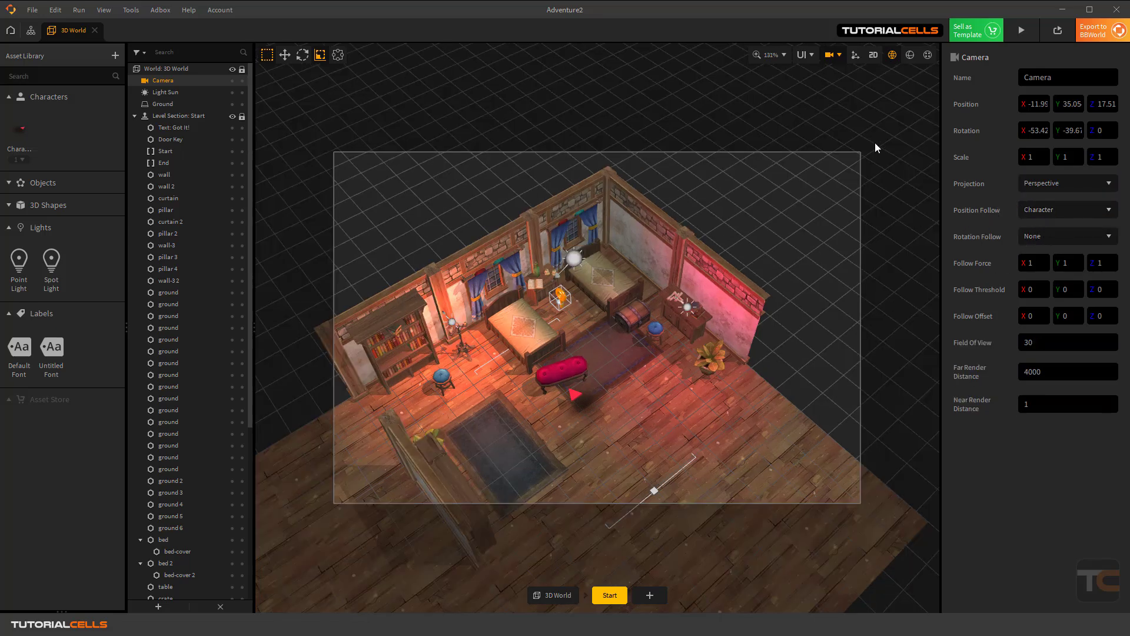
{"action": "left_click", "coordinate": [836, 56]}
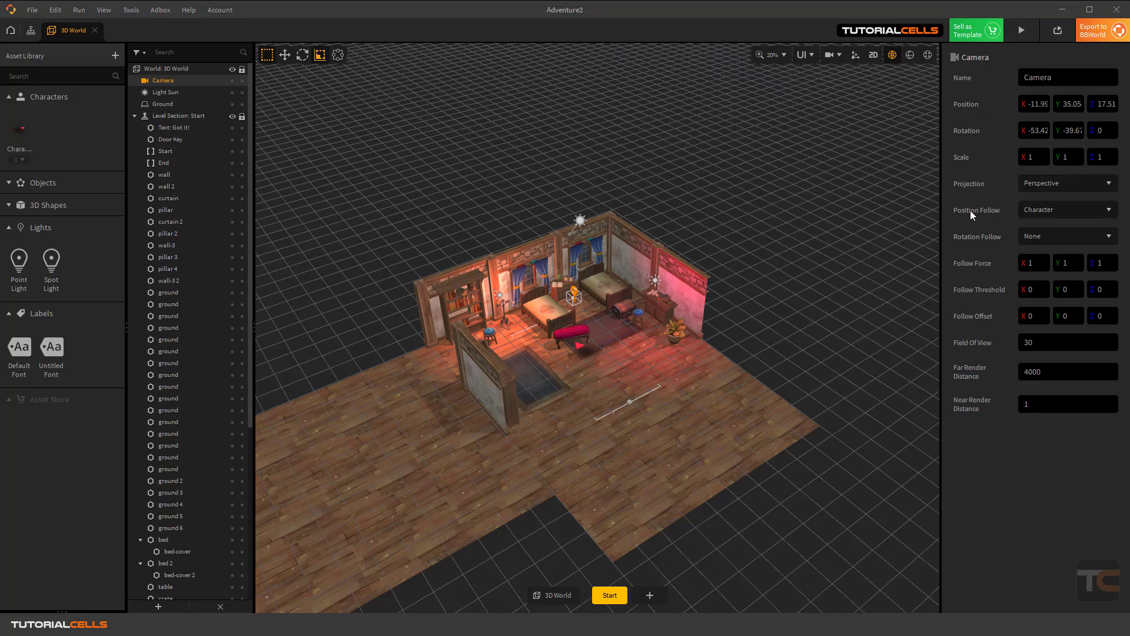
Set the camera's Position Follow to None, test it by moving the character in the game preview, and close the preview
{"action": "left_click", "coordinate": [1037, 209]}
{"action": "left_click", "coordinate": [1050, 229]}
{"action": "left_click", "coordinate": [1020, 30]}
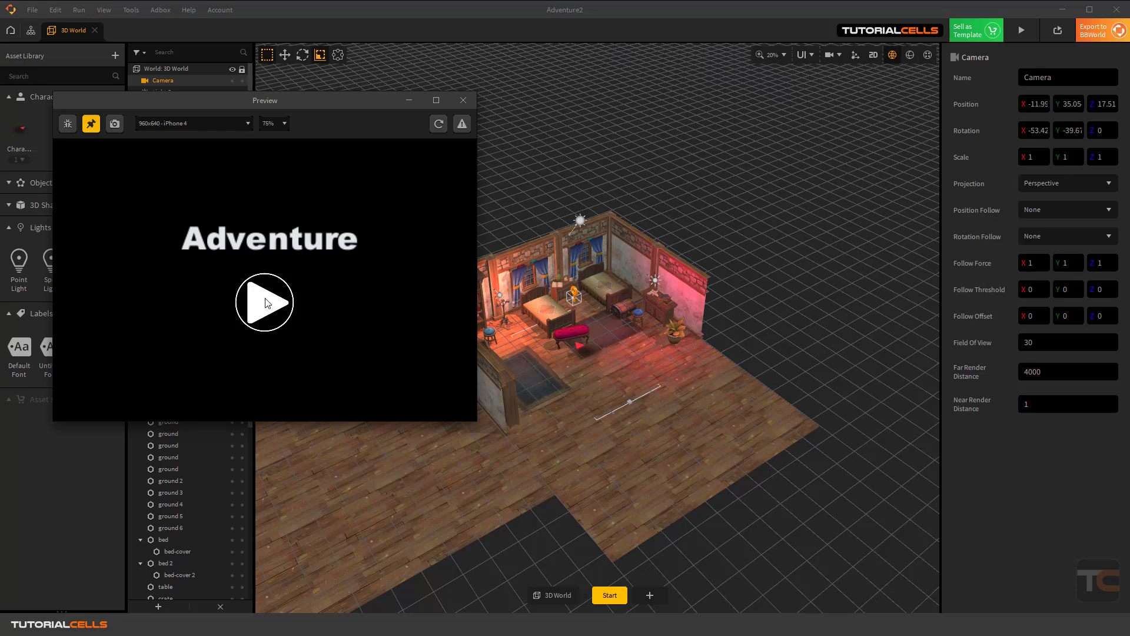
{"action": "left_click", "coordinate": [266, 302]}
{"action": "left_click_drag", "start_coordinate": [398, 372], "coordinate": [48, 381]}
{"action": "left_click_drag", "start_coordinate": [278, 104], "coordinate": [315, 96]}
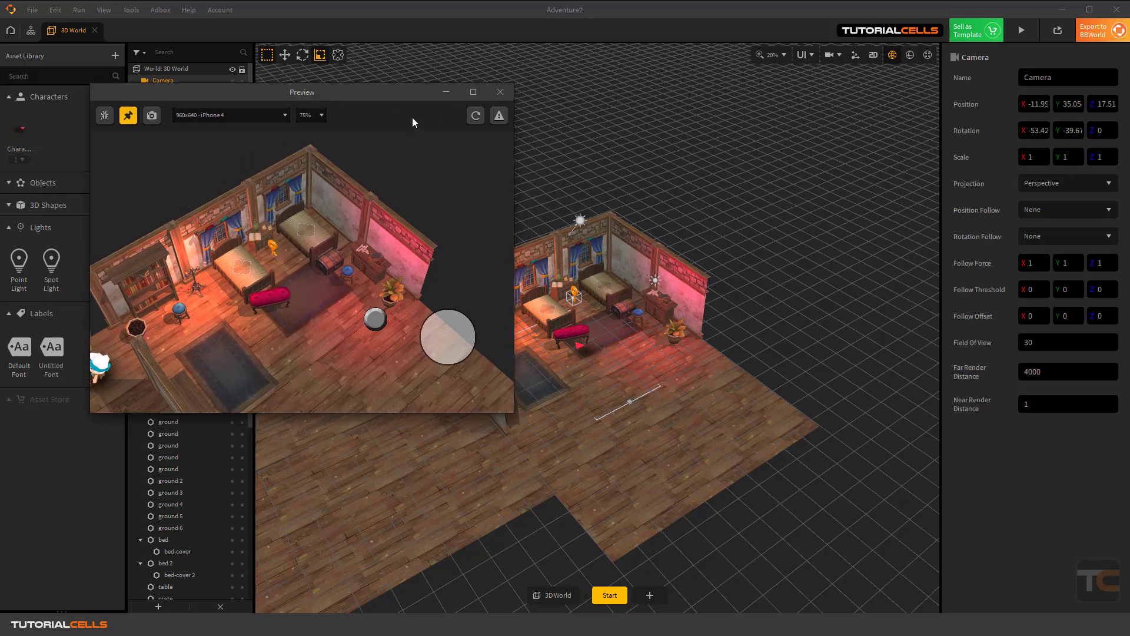
{"action": "left_click", "coordinate": [500, 93]}
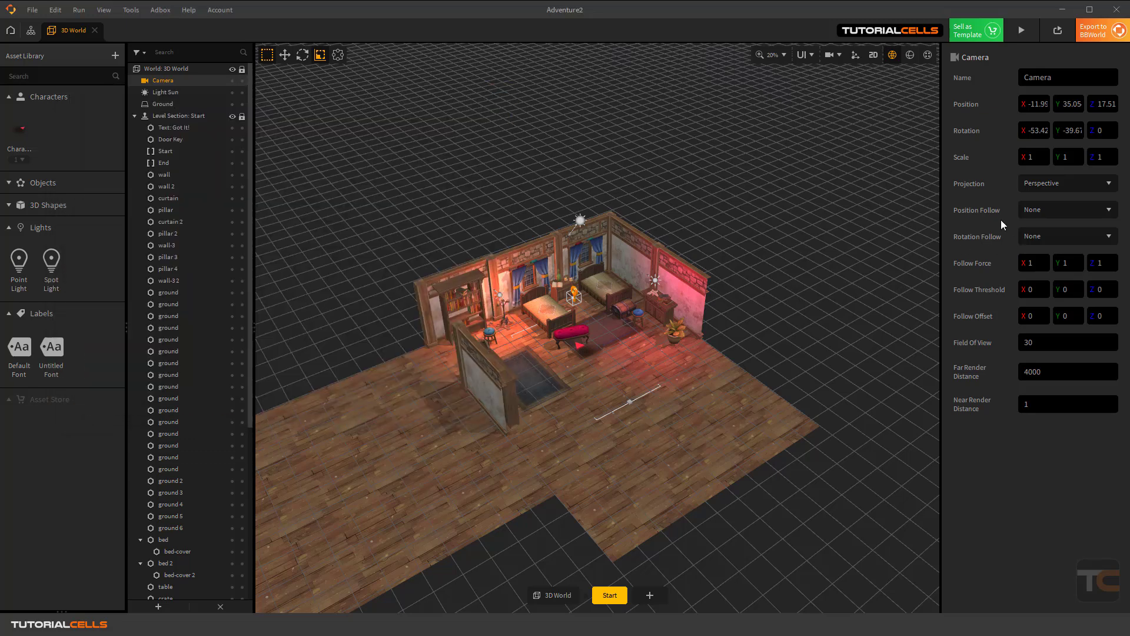
Rename the character asset as boy and move the flower1-2 object into the Characters category of the asset library
{"action": "left_click", "coordinate": [1035, 211]}
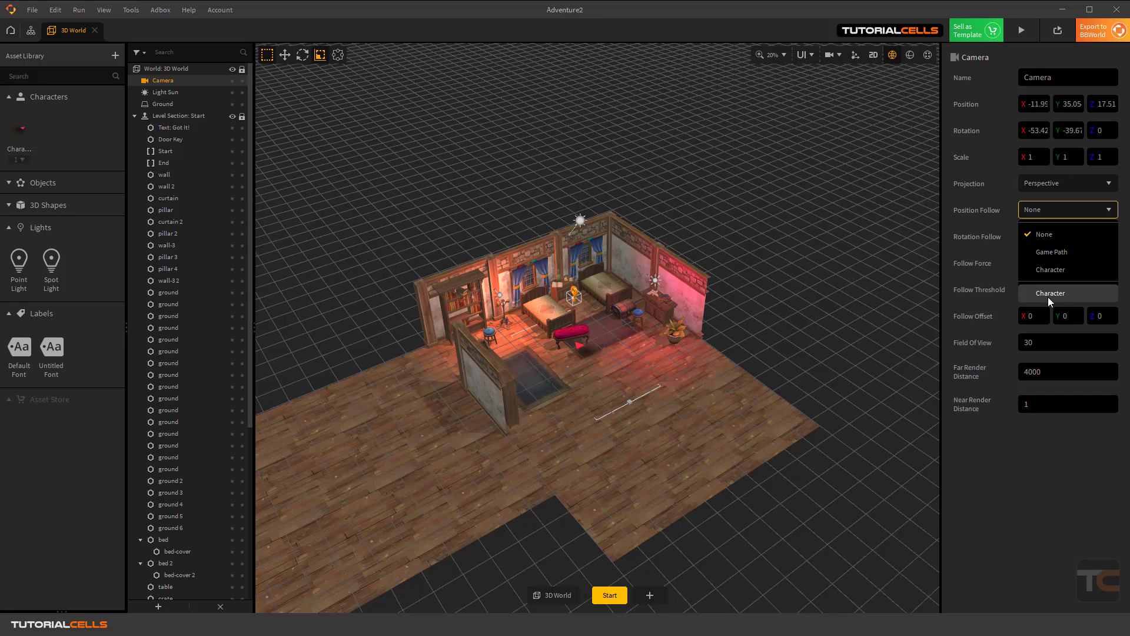
{"action": "left_click", "coordinate": [25, 129]}
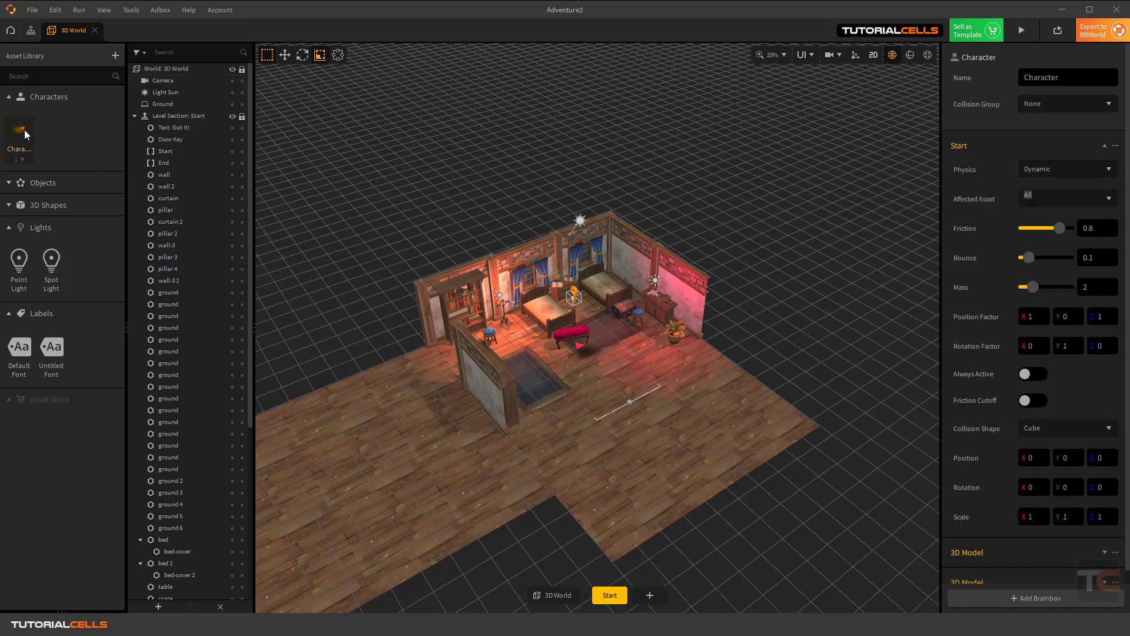
{"action": "left_click_drag", "start_coordinate": [1060, 77], "coordinate": [1016, 86]}
{"action": "type", "text": "boy"}
{"action": "left_click", "coordinate": [1047, 105]}
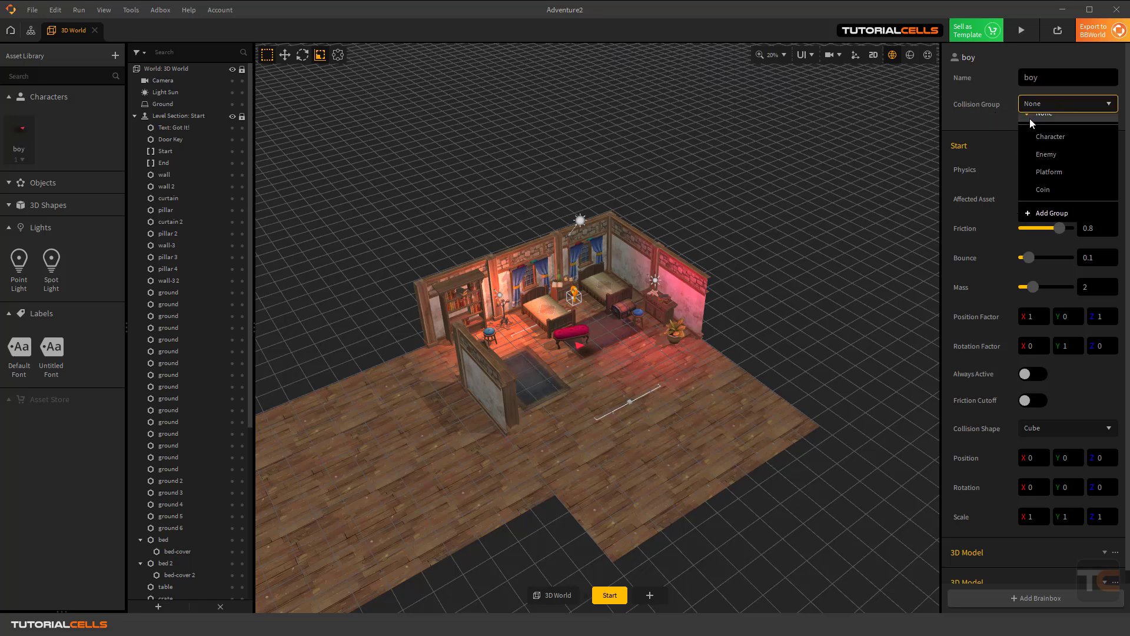
{"action": "left_click", "coordinate": [975, 124]}
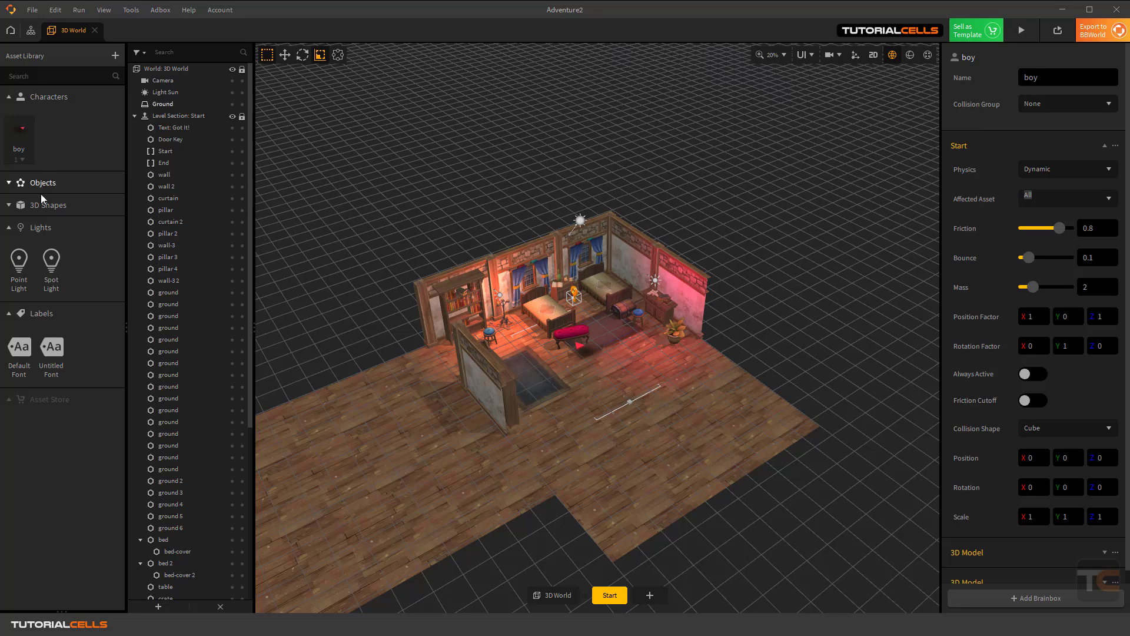
{"action": "left_click", "coordinate": [8, 186]}
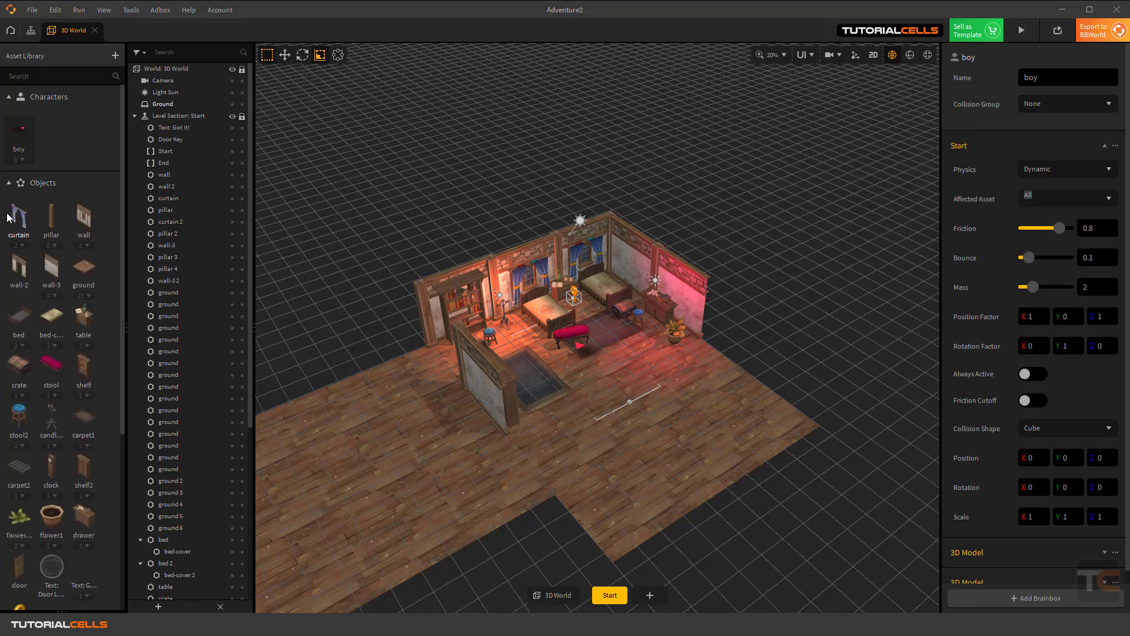
{"action": "left_click_drag", "start_coordinate": [20, 529], "coordinate": [57, 151]}
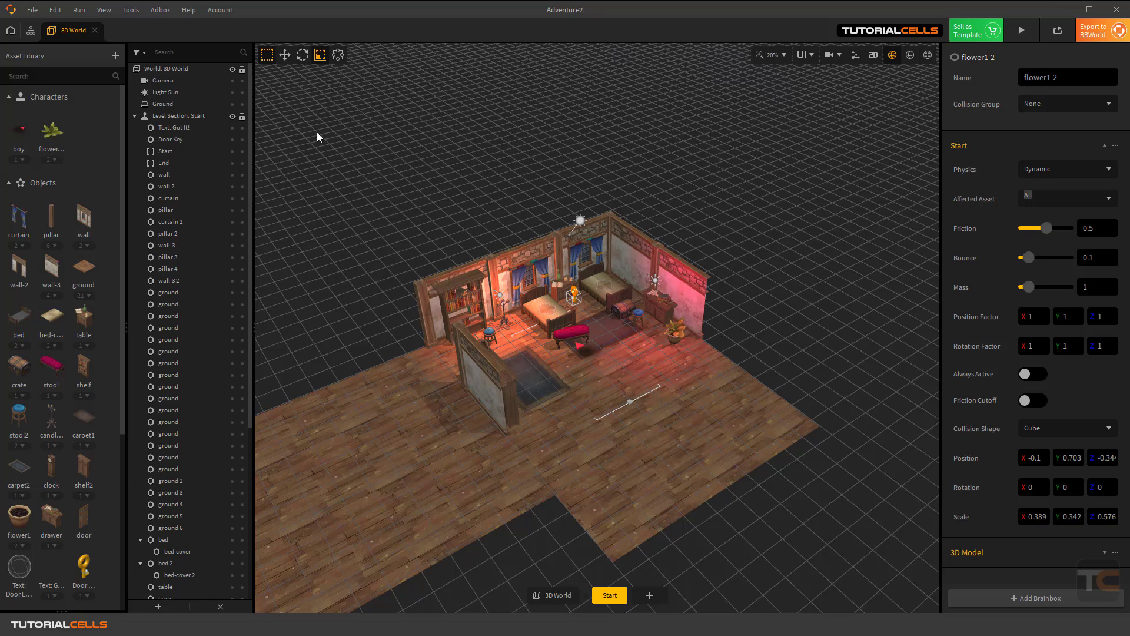
Set the camera's Position Follow to Character, test it by moving the character in the game preview, and close the preview
{"action": "left_click", "coordinate": [173, 81]}
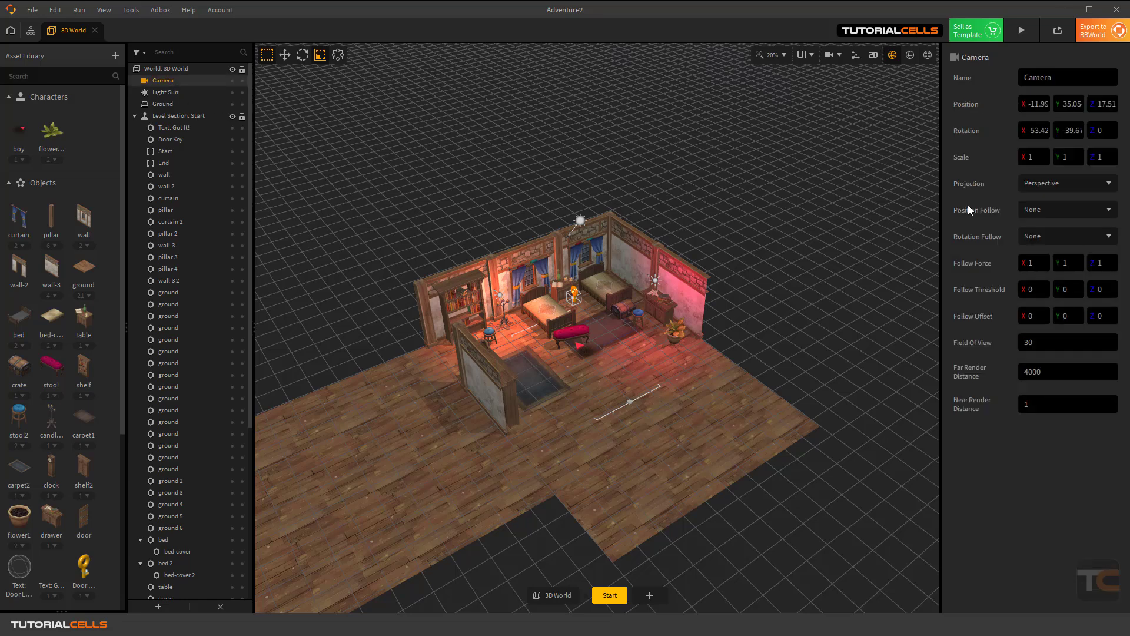
{"action": "left_click", "coordinate": [1043, 208]}
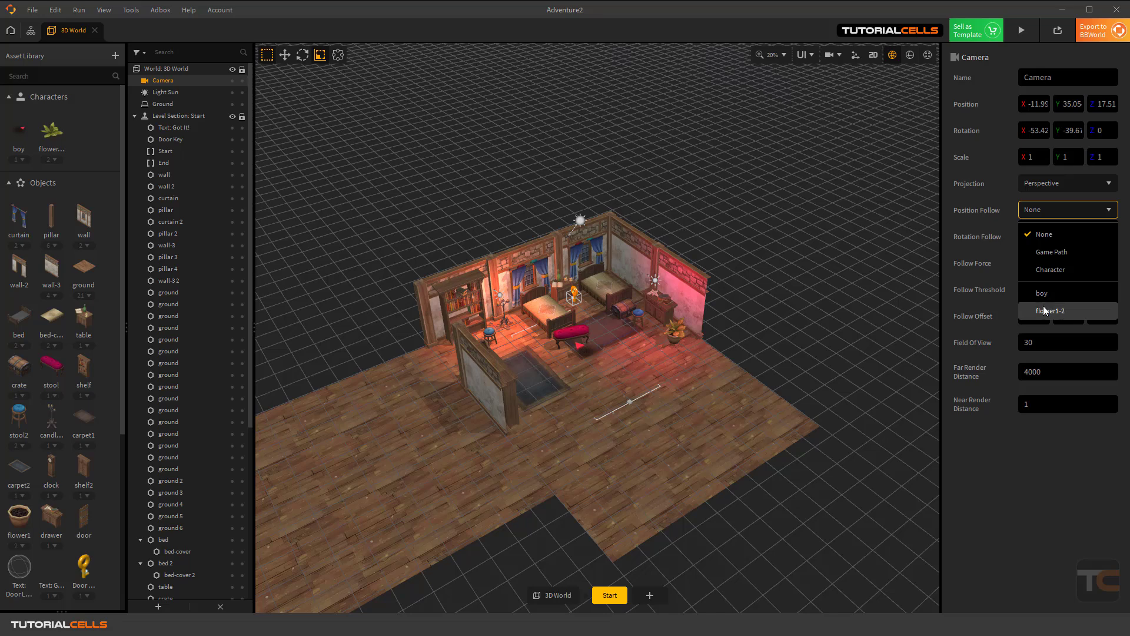
{"action": "left_click", "coordinate": [1054, 276]}
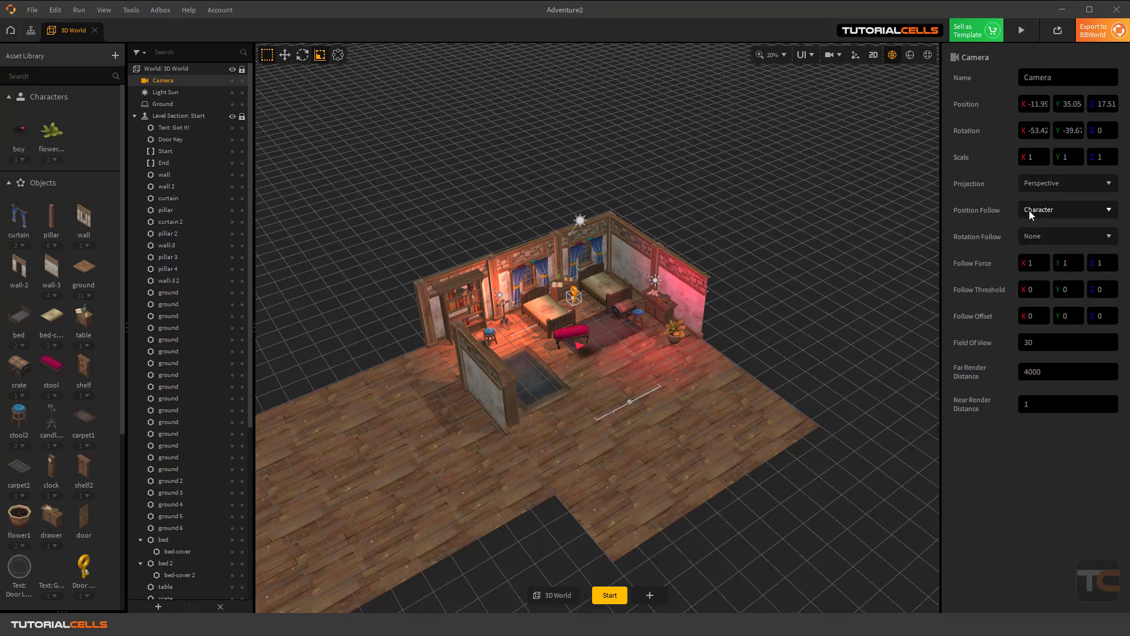
{"action": "left_click", "coordinate": [1027, 29]}
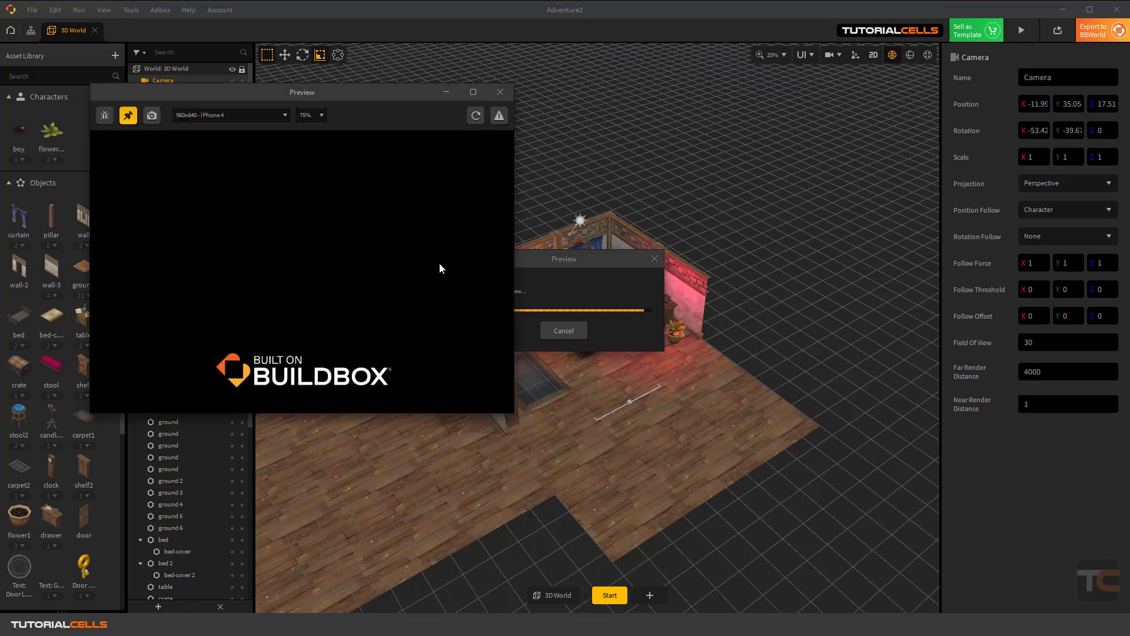
{"action": "left_click", "coordinate": [315, 300]}
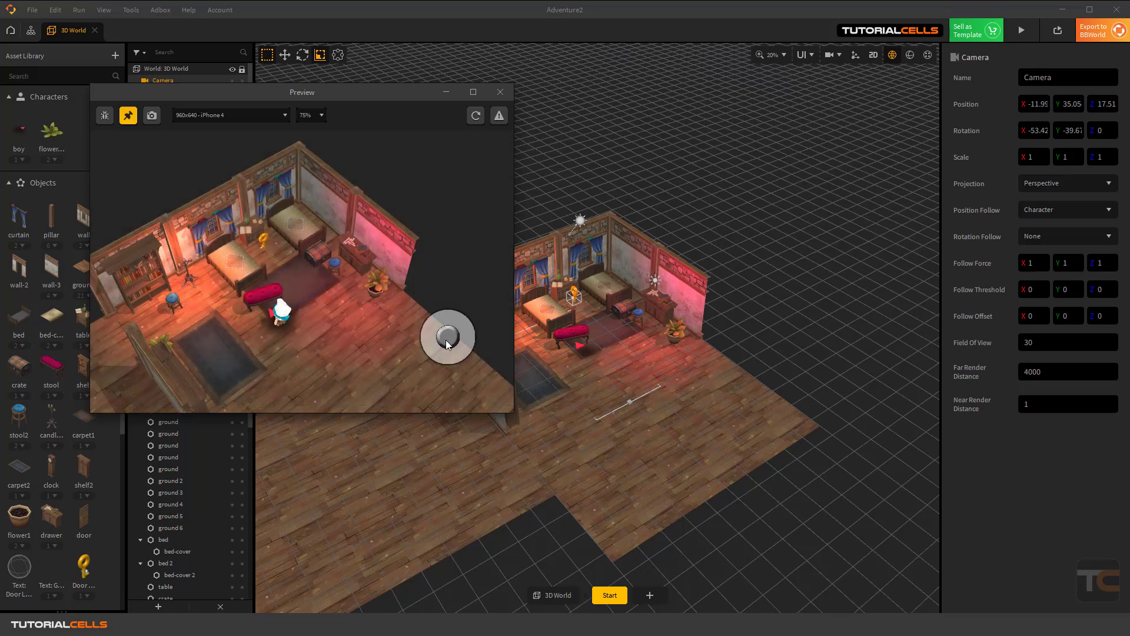
{"action": "left_click_drag", "start_coordinate": [448, 337], "coordinate": [184, 246]}
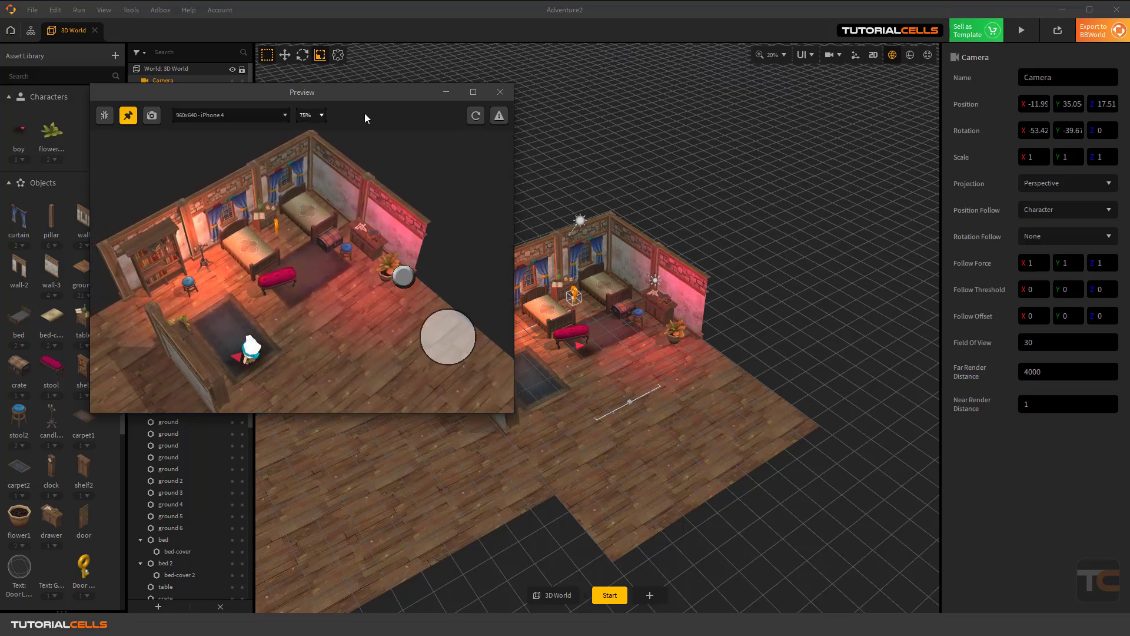
{"action": "left_click", "coordinate": [501, 91]}
In the camera view, move the camera closer and face the room's back wall, at about X -0.502, Y 23.96, Z 15.58
{"action": "left_click", "coordinate": [829, 55]}
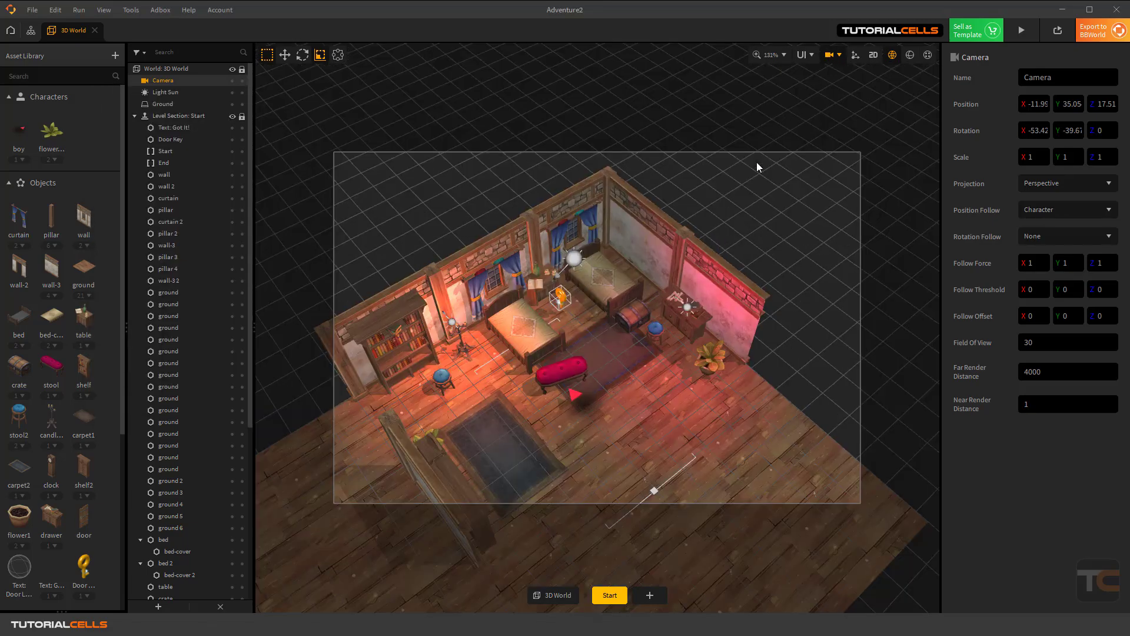
{"action": "right_click_drag", "start_coordinate": [597, 327], "coordinate": [447, 271]}
{"action": "scroll", "coordinate": [597, 328], "scroll_direction": "down", "scroll_amount": 4}
{"action": "scroll", "coordinate": [597, 327], "scroll_direction": "up", "scroll_amount": 3}
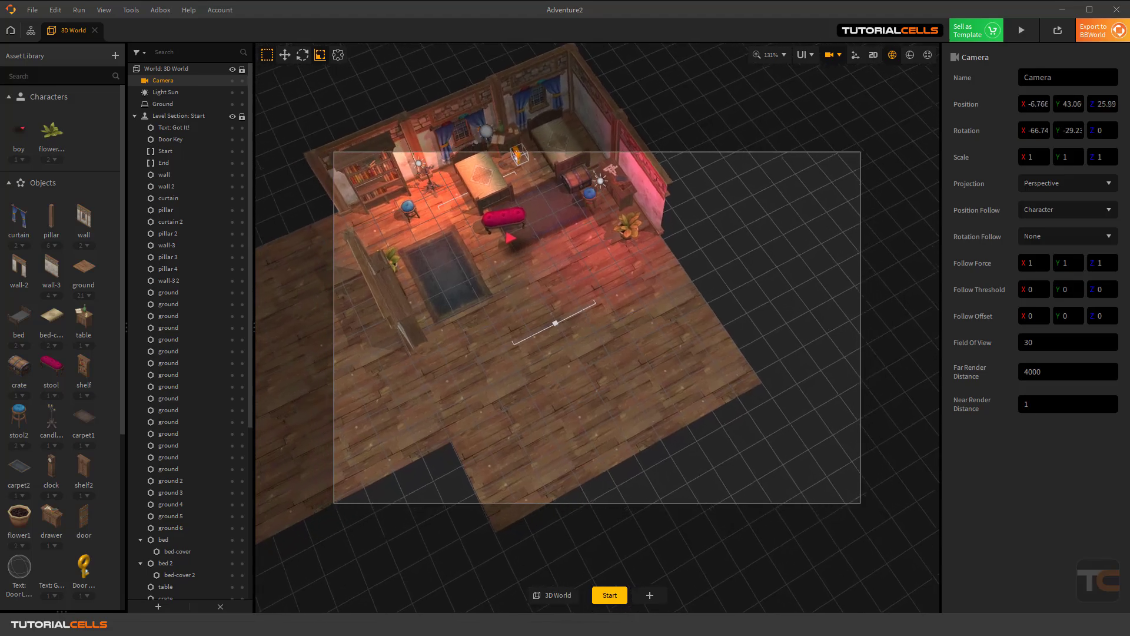
{"action": "scroll", "coordinate": [597, 327], "scroll_direction": "up", "scroll_amount": 4}
{"action": "right_click_drag", "start_coordinate": [597, 327], "coordinate": [430, 262]}
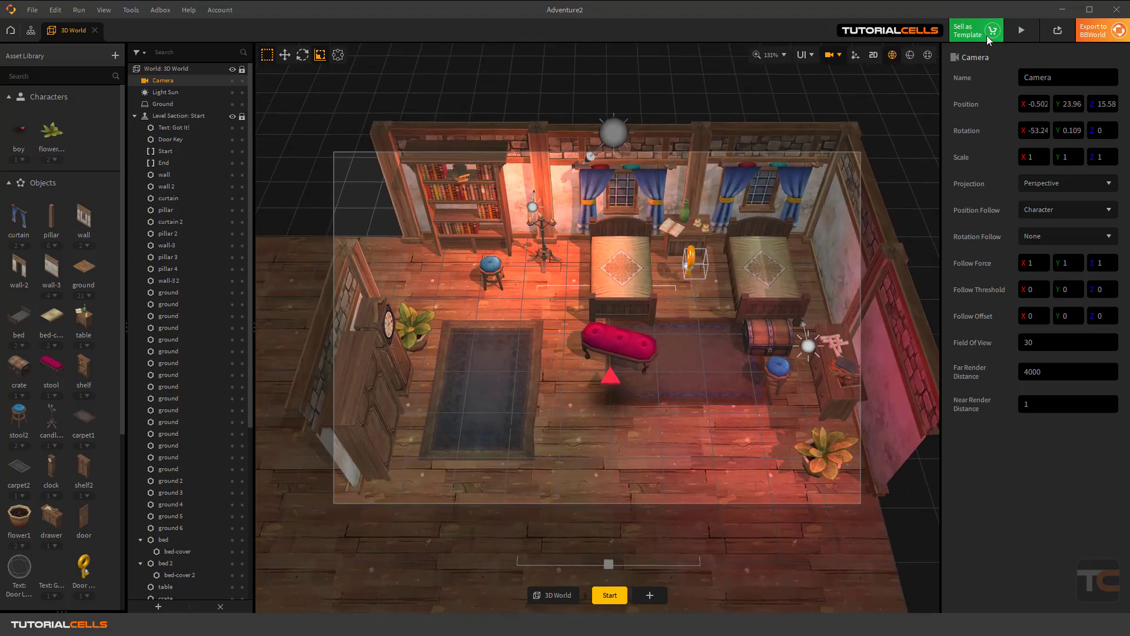
{"action": "left_click", "coordinate": [841, 56]}
Play the game in an enlarged preview, walk the character past the side wall to examine the camera following, and close the preview
{"action": "left_click", "coordinate": [1018, 32]}
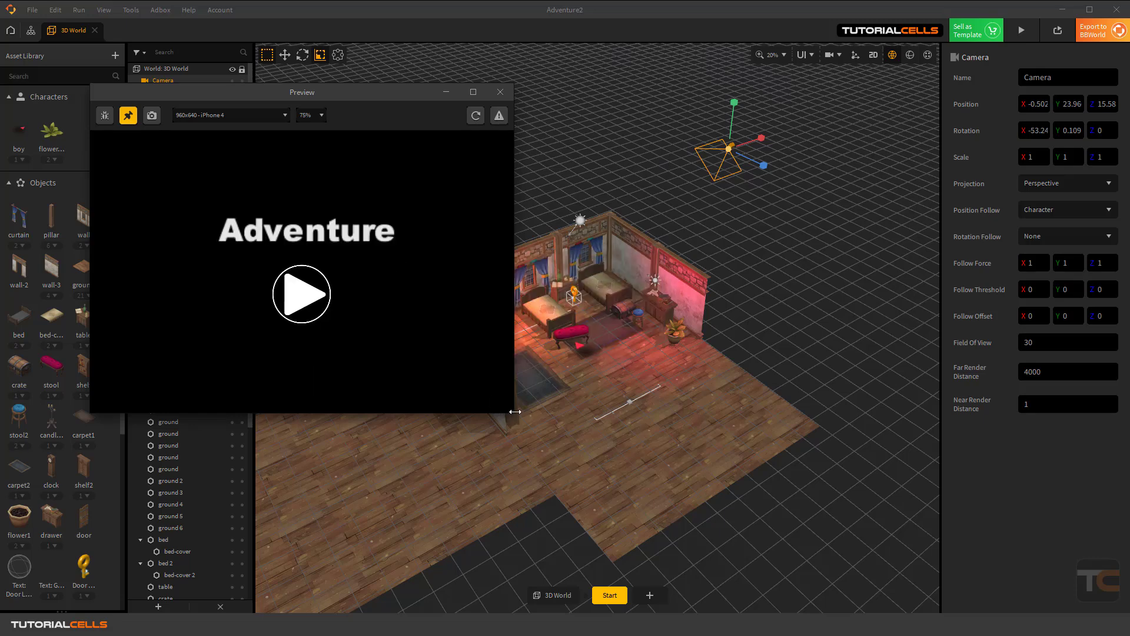
{"action": "left_click_drag", "start_coordinate": [516, 414], "coordinate": [660, 501]}
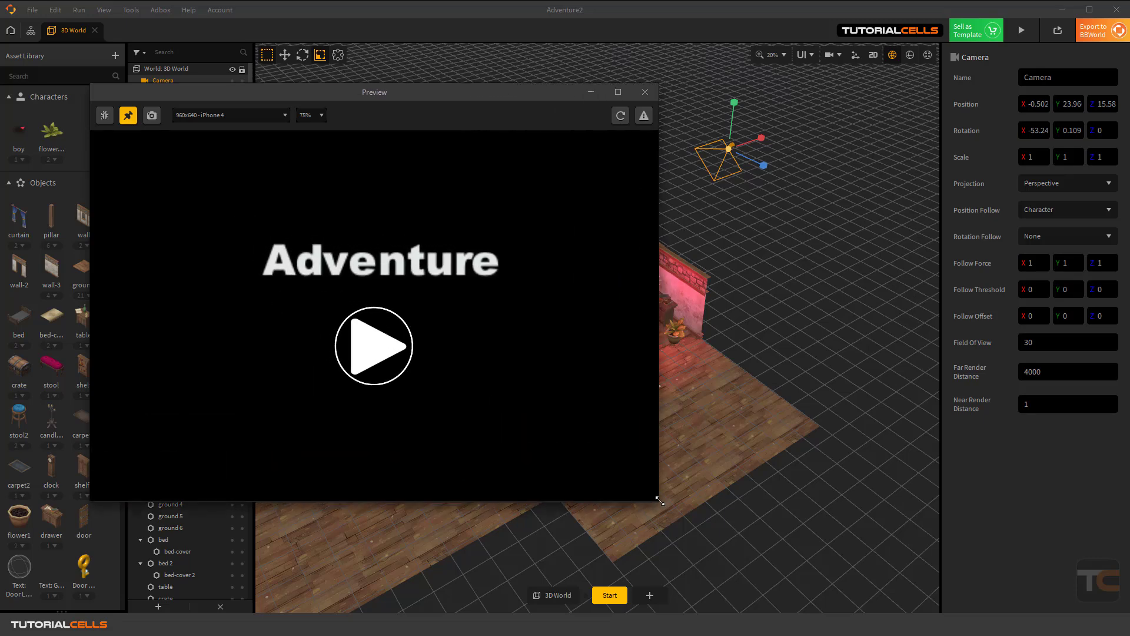
{"action": "left_click", "coordinate": [384, 326]}
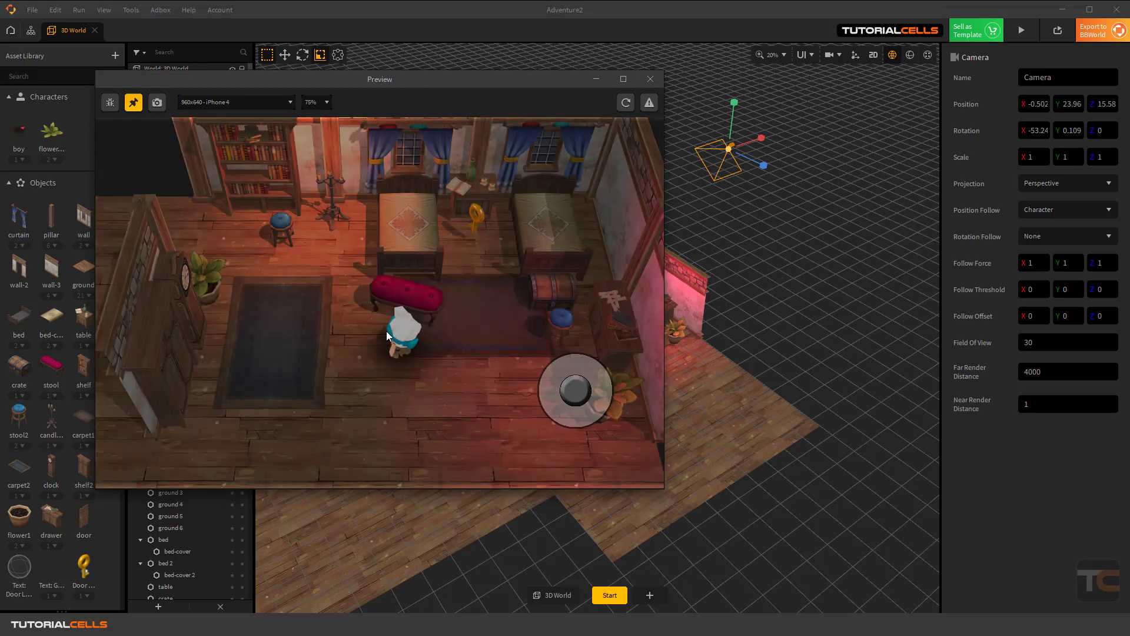
{"action": "left_click_drag", "start_coordinate": [603, 401], "coordinate": [492, 345]}
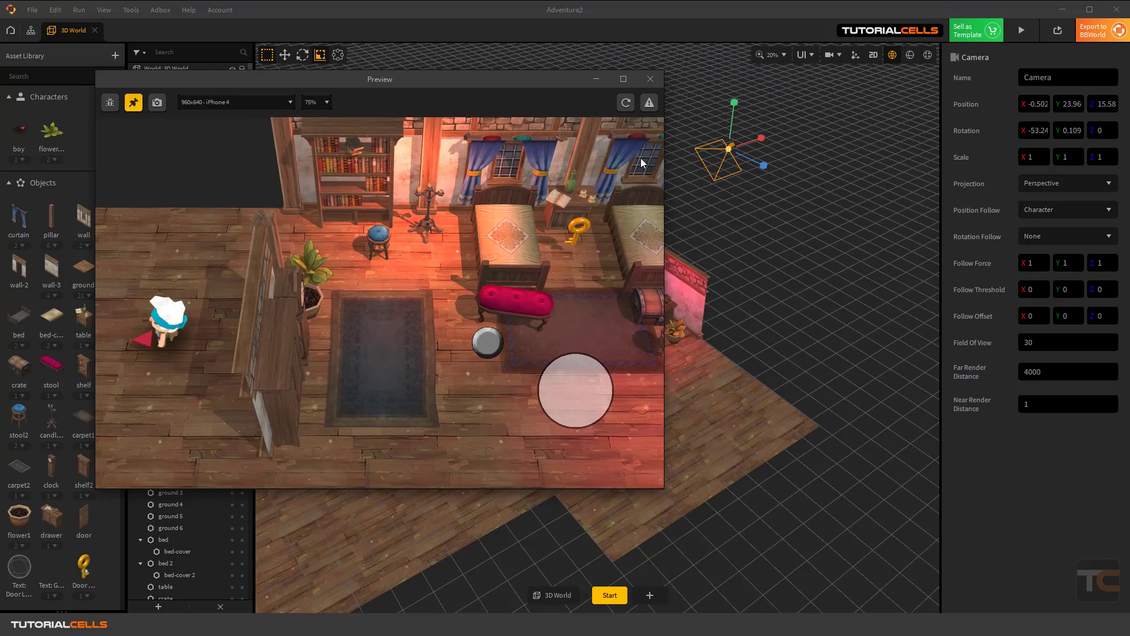
{"action": "left_click", "coordinate": [651, 79]}
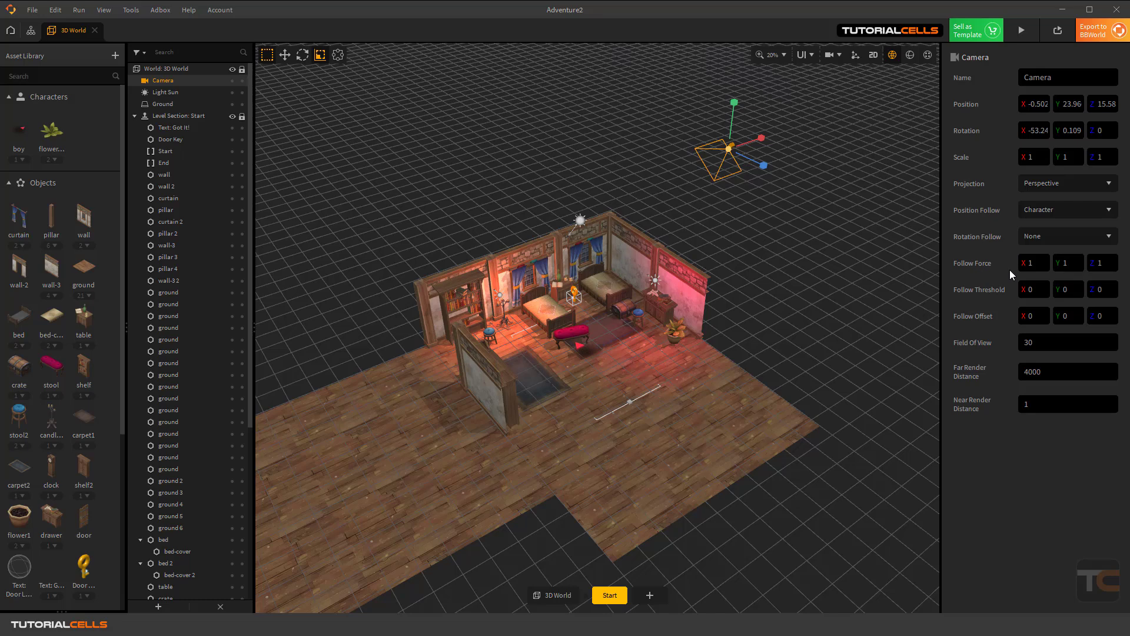
Set the camera's Follow Force to 5 on the X, Y and Z axes
{"action": "left_click", "coordinate": [1029, 263]}
{"action": "key", "text": "Tab"}
{"action": "key", "text": "Tab"}
{"action": "type", "text": "5"}
Play the game in the preview to test the changed Follow Force, and close the preview
{"action": "left_click", "coordinate": [1022, 30]}
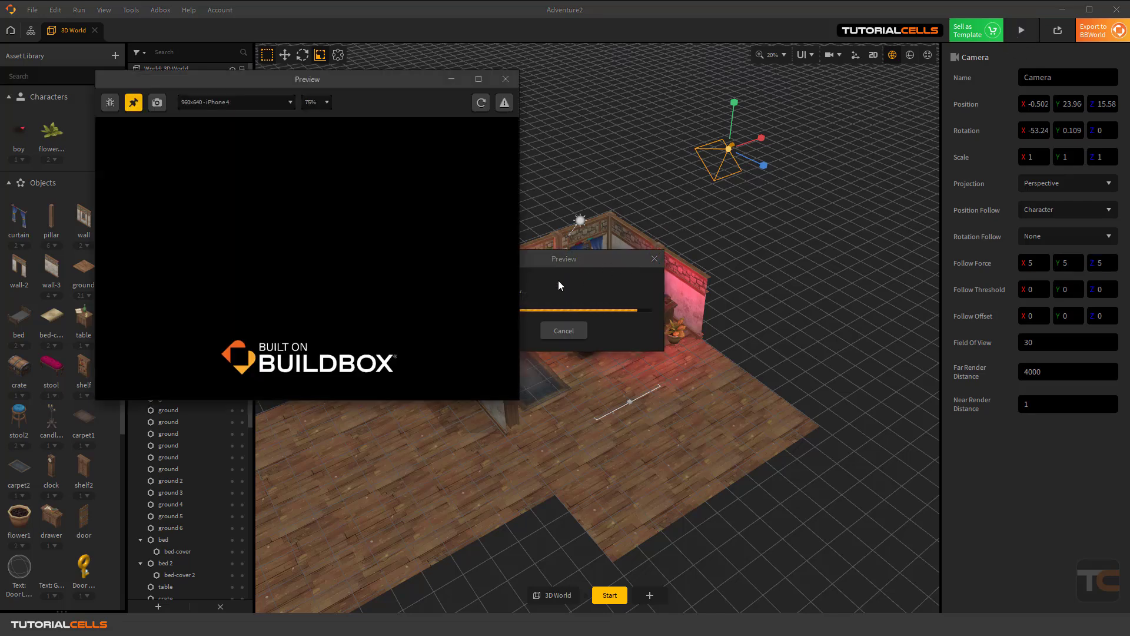
{"action": "left_click", "coordinate": [308, 284]}
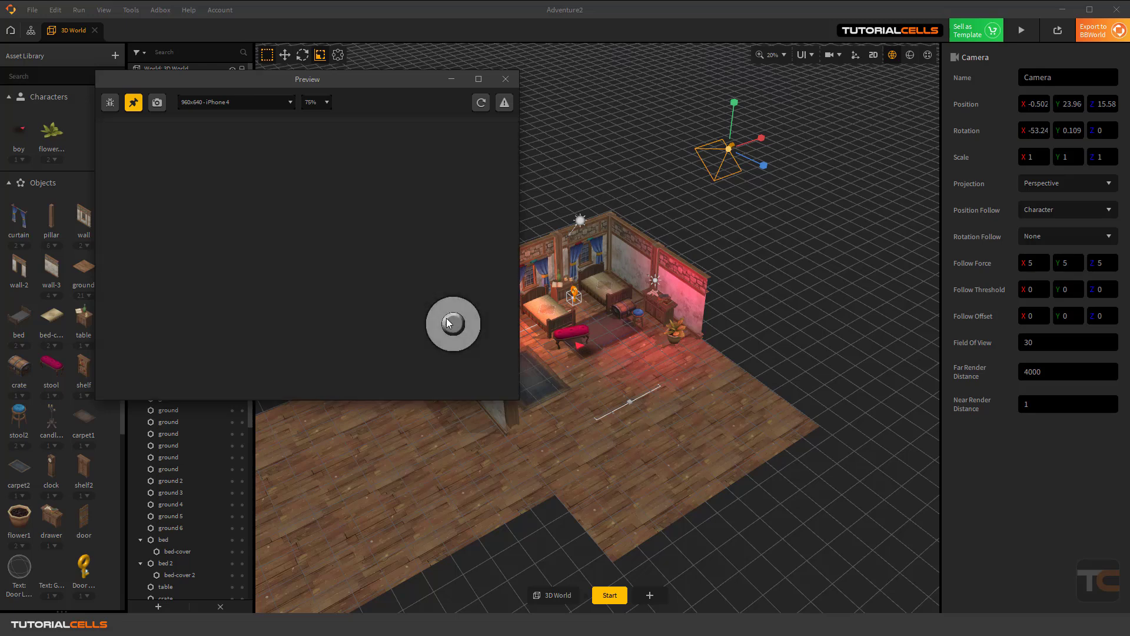
{"action": "left_click_drag", "start_coordinate": [452, 321], "coordinate": [438, 317]}
{"action": "left_click", "coordinate": [506, 79]}
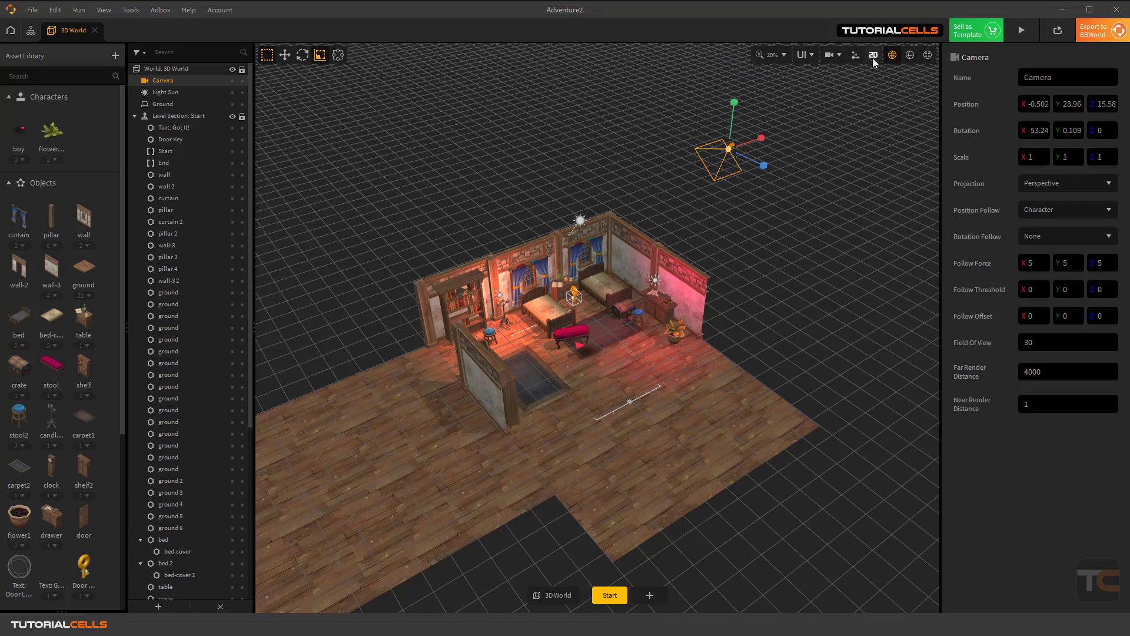
Switch the viewport to the camera view, start the game in the preview to check the camera's following, and close the preview
{"action": "left_click", "coordinate": [830, 56]}
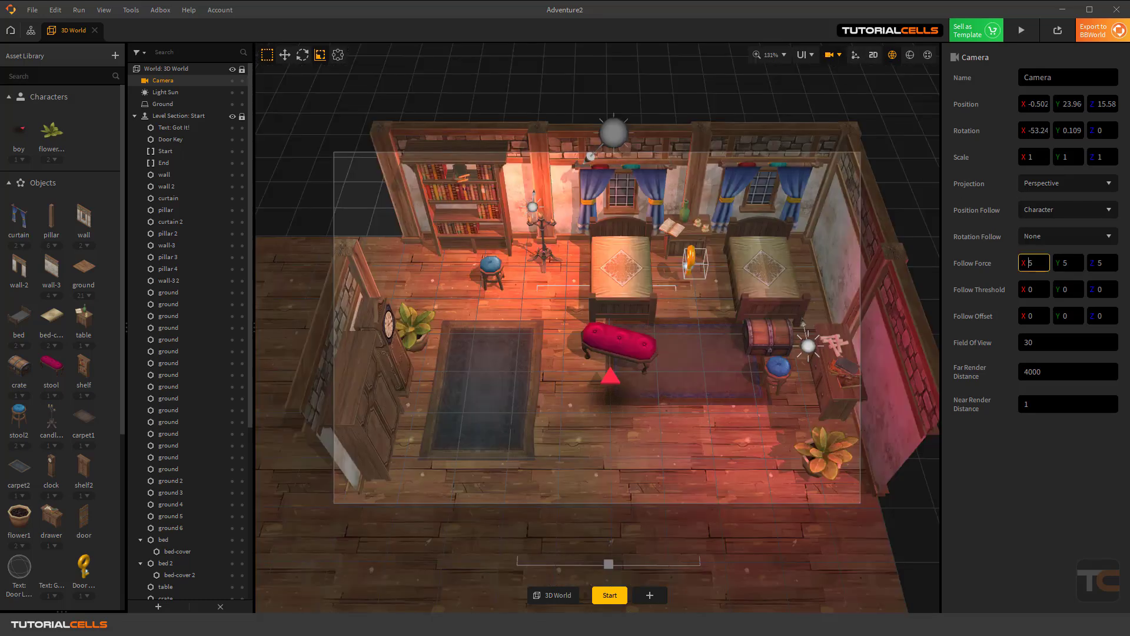
{"action": "left_click", "coordinate": [1021, 30]}
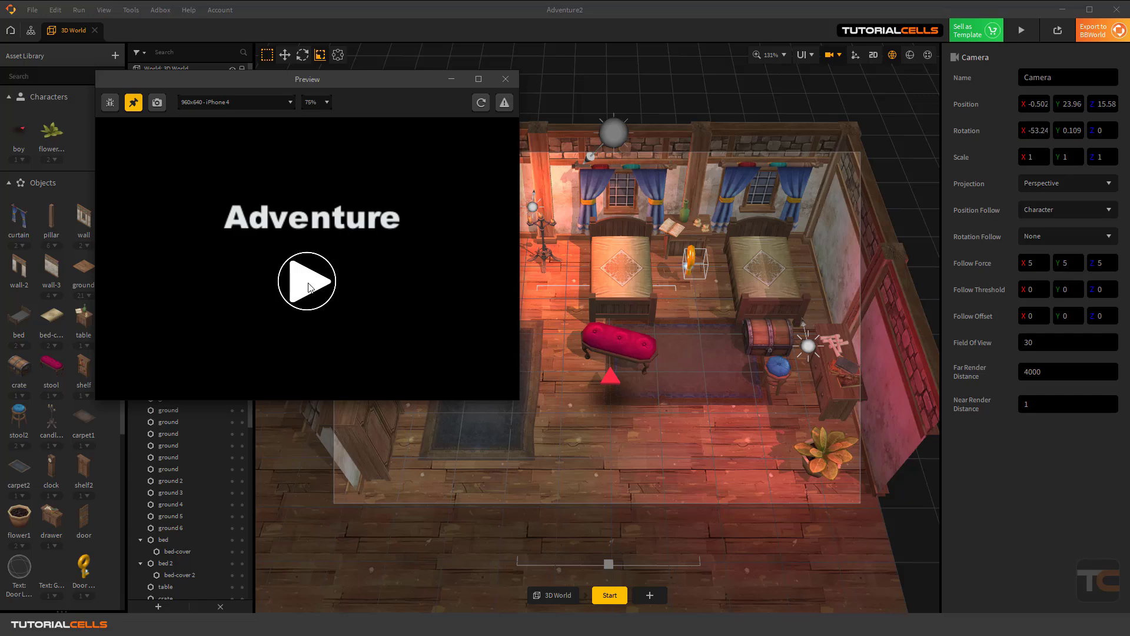
{"action": "left_click", "coordinate": [309, 287]}
{"action": "left_click", "coordinate": [505, 80]}
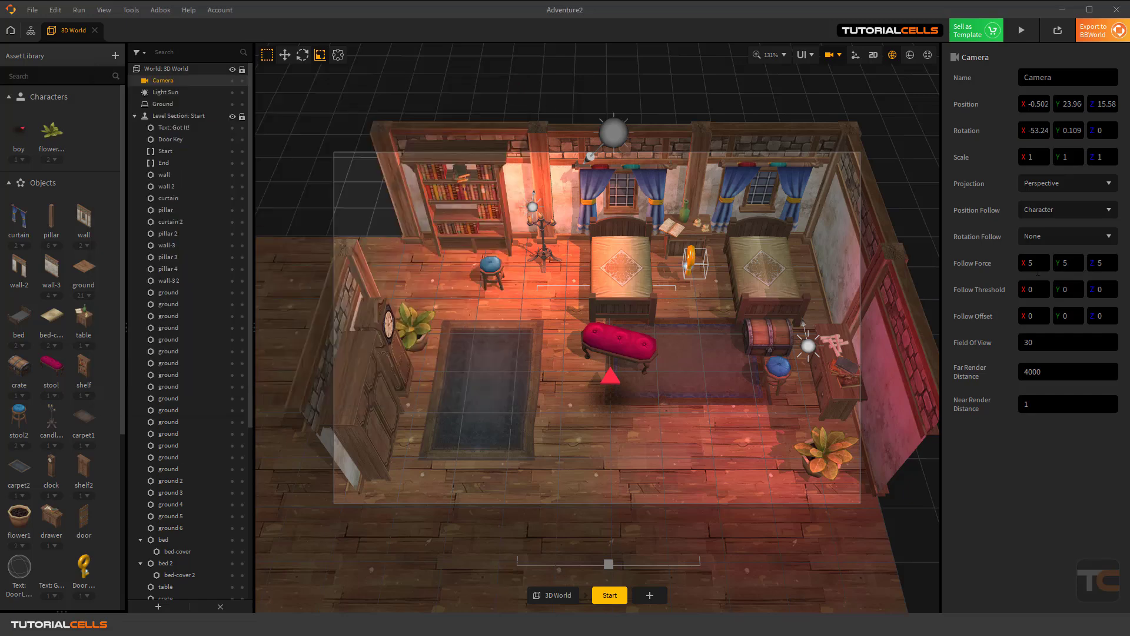
Set the camera's Follow Force to 1 on the X, Y and Z axes
{"action": "left_click", "coordinate": [1031, 263]}
{"action": "left_click", "coordinate": [1061, 265]}
{"action": "left_click", "coordinate": [1106, 262]}
{"action": "type", "text": "1"}
{"action": "left_click", "coordinate": [1040, 372]}
Play the game in the preview, walk the character across the room to test the Follow Force of 1, and close the preview
{"action": "left_click", "coordinate": [1021, 30]}
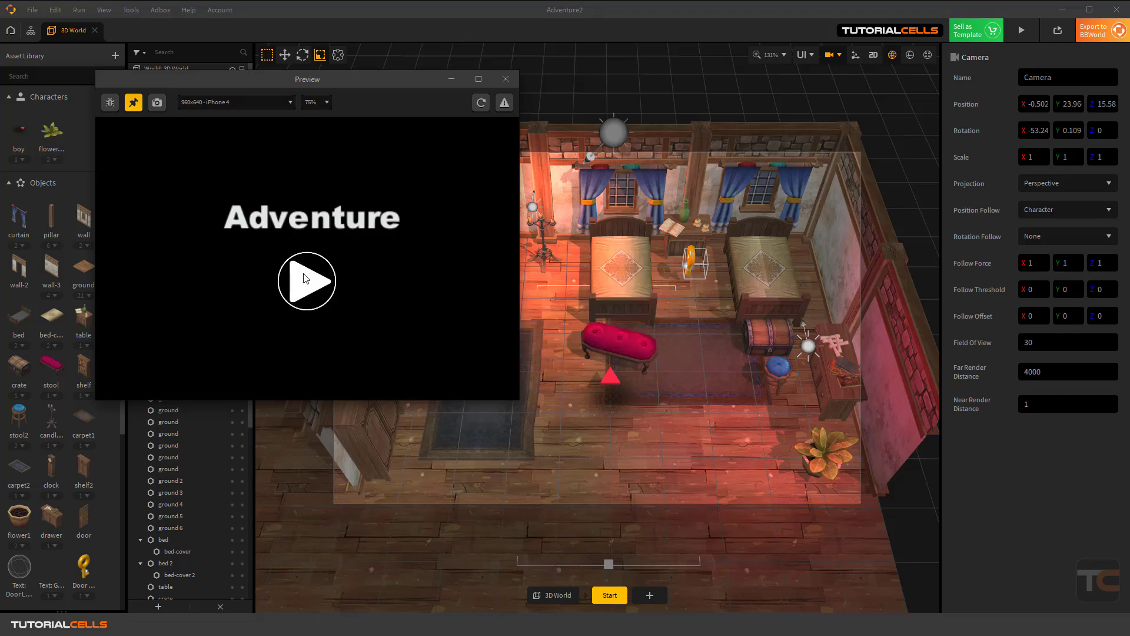
{"action": "left_click", "coordinate": [306, 279]}
{"action": "left_click_drag", "start_coordinate": [321, 277], "coordinate": [598, 397]}
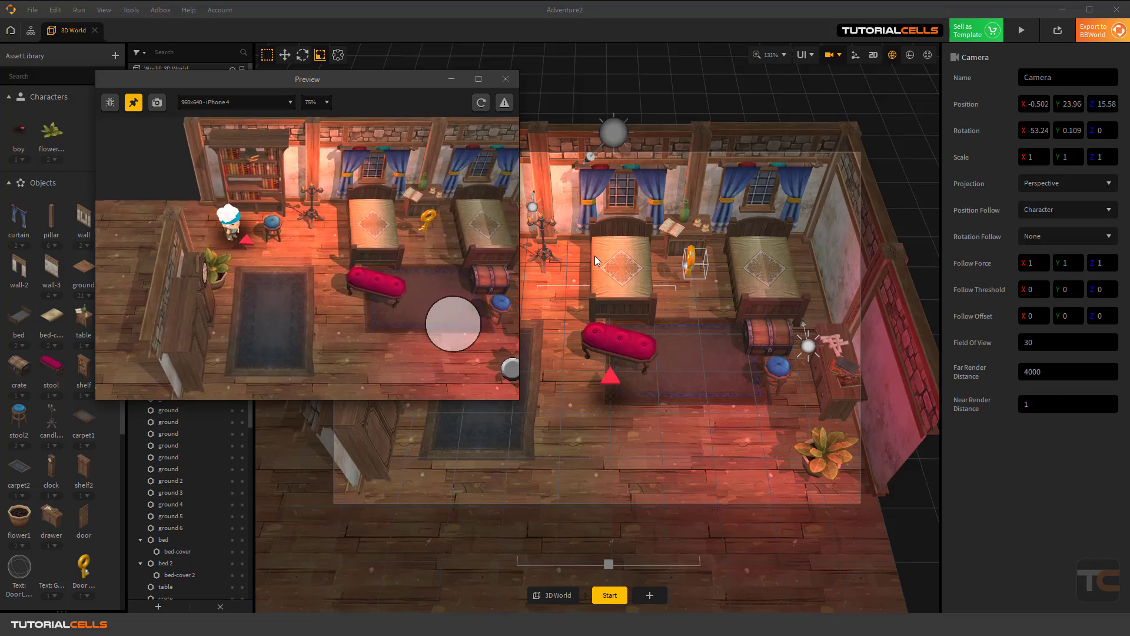
{"action": "left_click", "coordinate": [506, 79]}
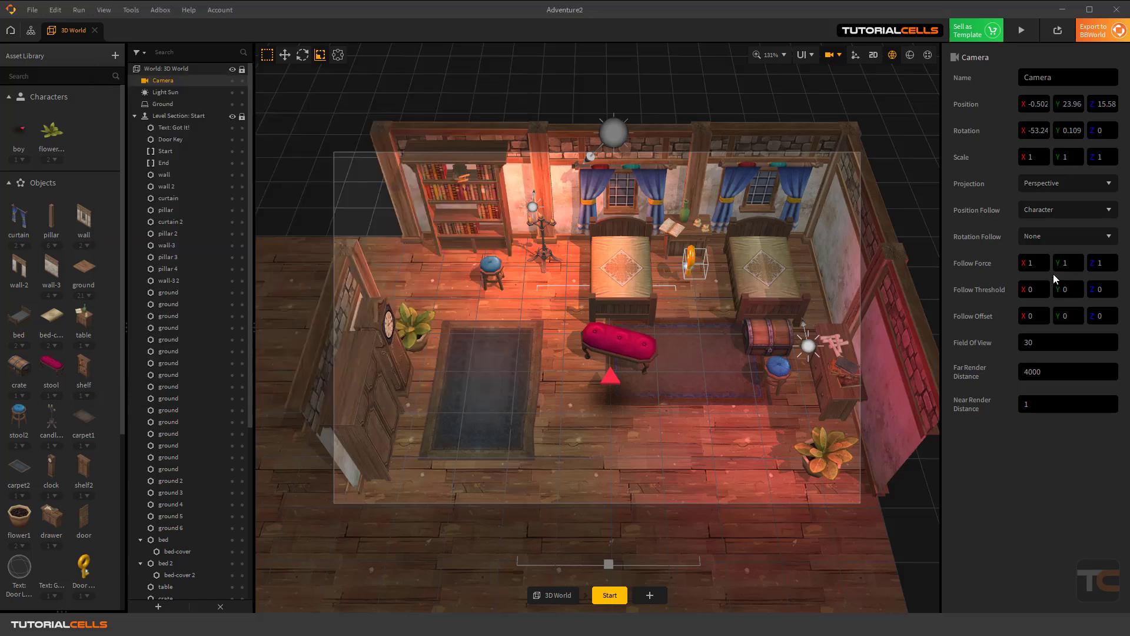
Set the camera's Follow Force to 2 on the X axis only and test the following in a short preview run
{"action": "left_click", "coordinate": [1031, 262]}
{"action": "left_click", "coordinate": [1019, 37]}
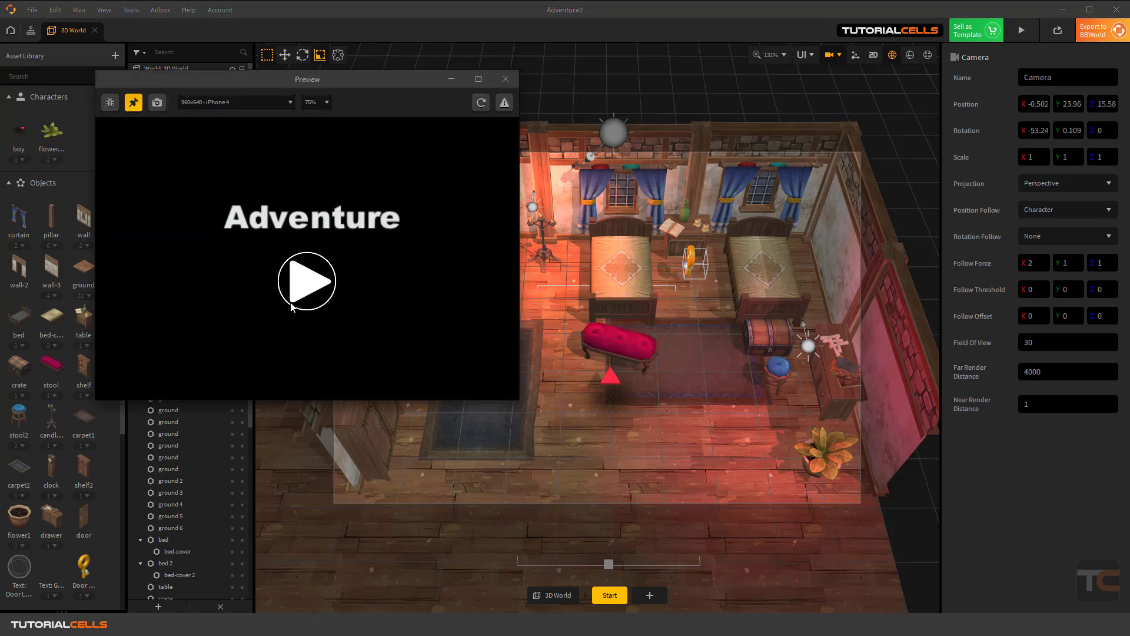
{"action": "left_click", "coordinate": [303, 284]}
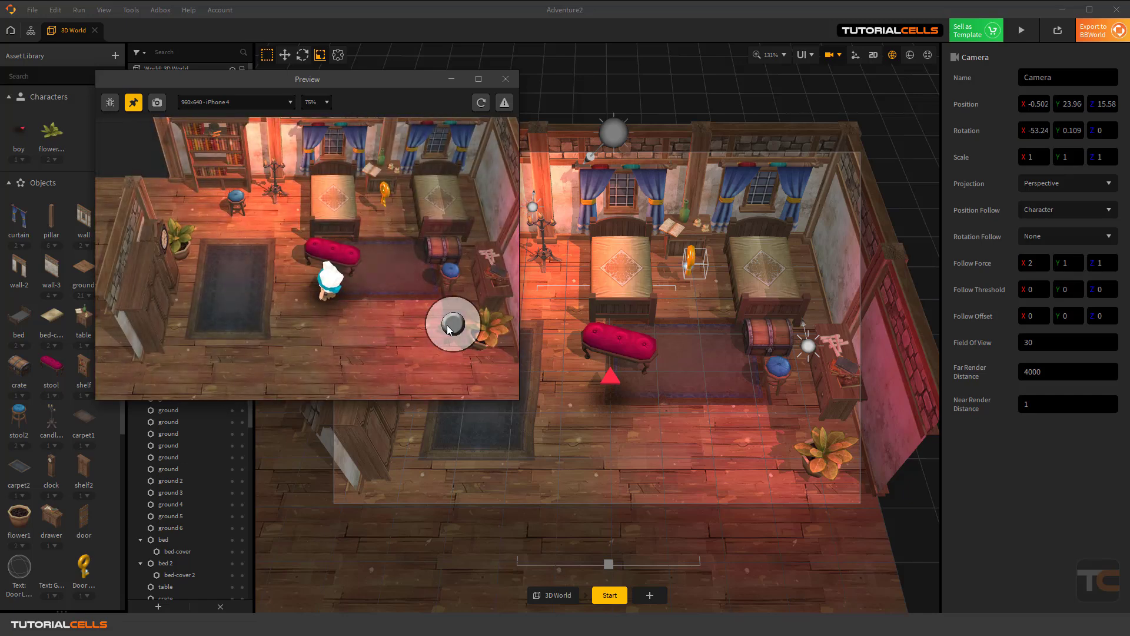
{"action": "left_click_drag", "start_coordinate": [447, 330], "coordinate": [386, 303]}
{"action": "left_click", "coordinate": [506, 79]}
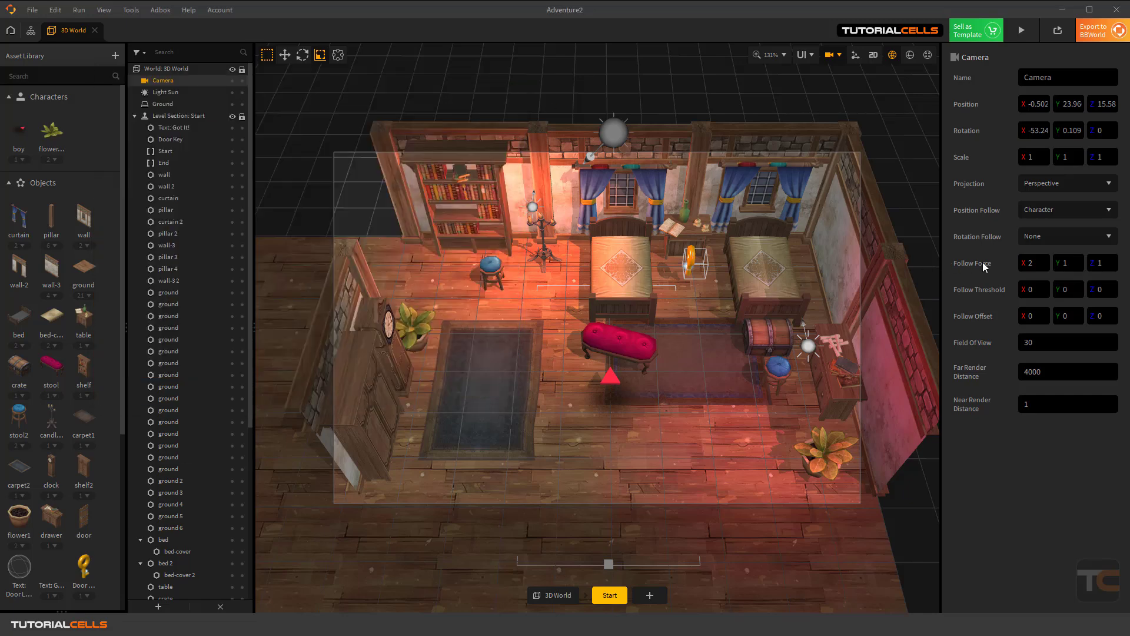
Set the camera's Follow Force on the X axis back to 1, matching Y and Z
{"action": "left_click", "coordinate": [1030, 265]}
{"action": "type", "text": "1"}
{"action": "left_click", "coordinate": [1066, 263]}
{"action": "left_click", "coordinate": [1100, 264]}
{"action": "double_click", "coordinate": [1100, 263]}
Set the camera's Follow Threshold to 5 on the X, Y and Z axes
{"action": "left_click", "coordinate": [1034, 289]}
{"action": "type", "text": "5"}
{"action": "left_click", "coordinate": [1058, 296]}
{"action": "type", "text": "5"}
{"action": "left_click", "coordinate": [1101, 289]}
{"action": "type", "text": "5"}
Play the game in an enlarged preview, walk the character out of frame to test the Follow Threshold of 5, and close the preview
{"action": "left_click", "coordinate": [1021, 30]}
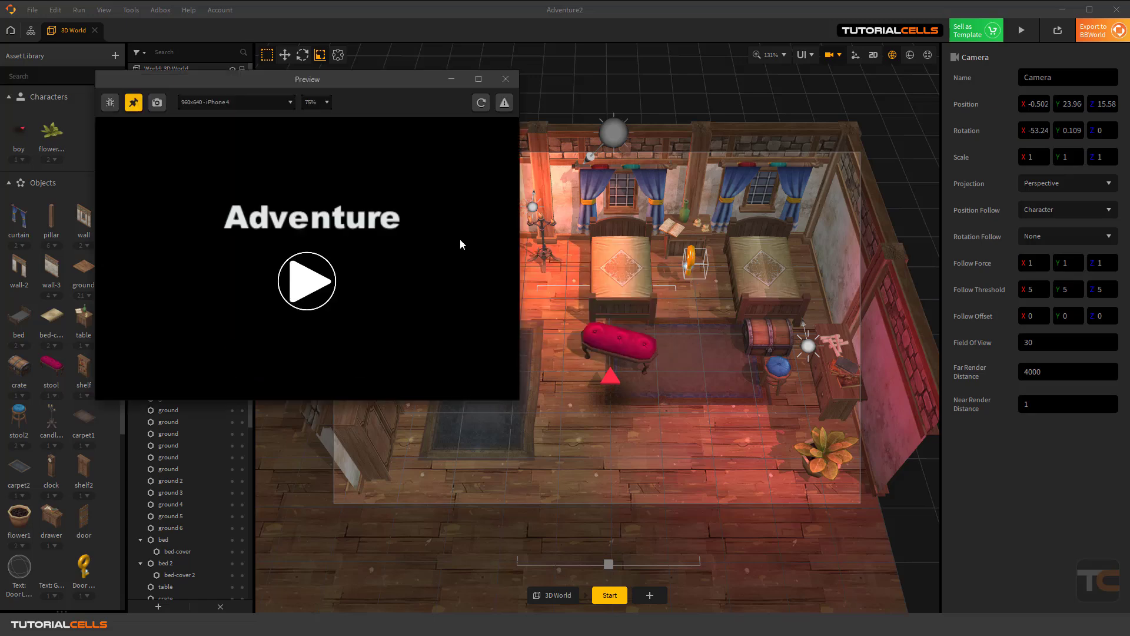
{"action": "left_click", "coordinate": [315, 285]}
{"action": "left_click_drag", "start_coordinate": [451, 325], "coordinate": [302, 263]}
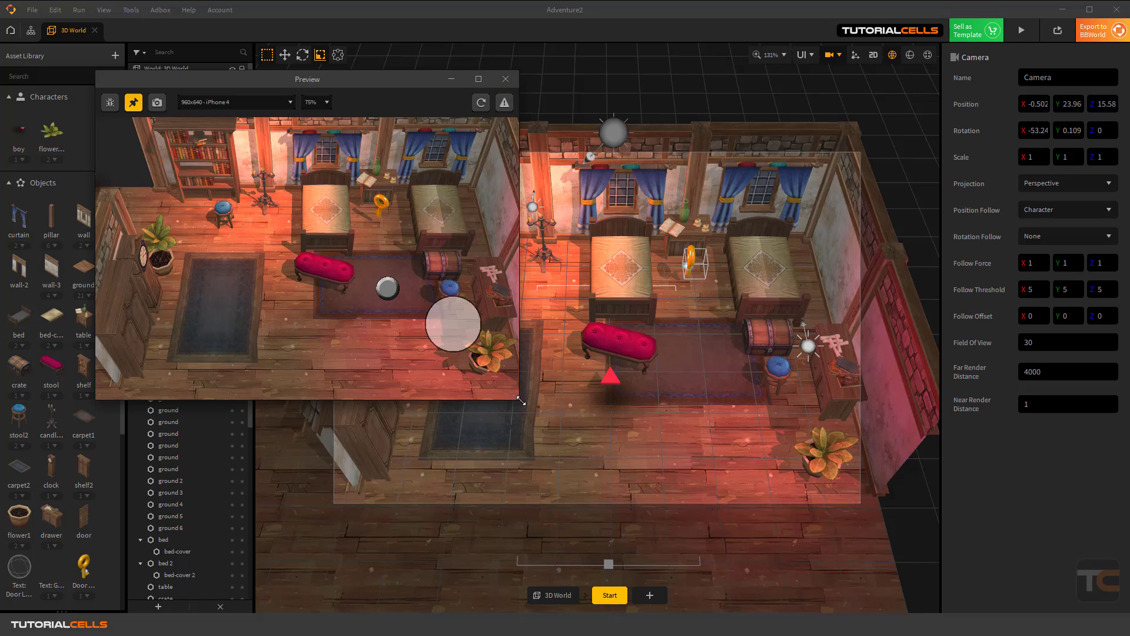
{"action": "left_click_drag", "start_coordinate": [518, 398], "coordinate": [655, 498]}
{"action": "left_click_drag", "start_coordinate": [559, 434], "coordinate": [604, 576]}
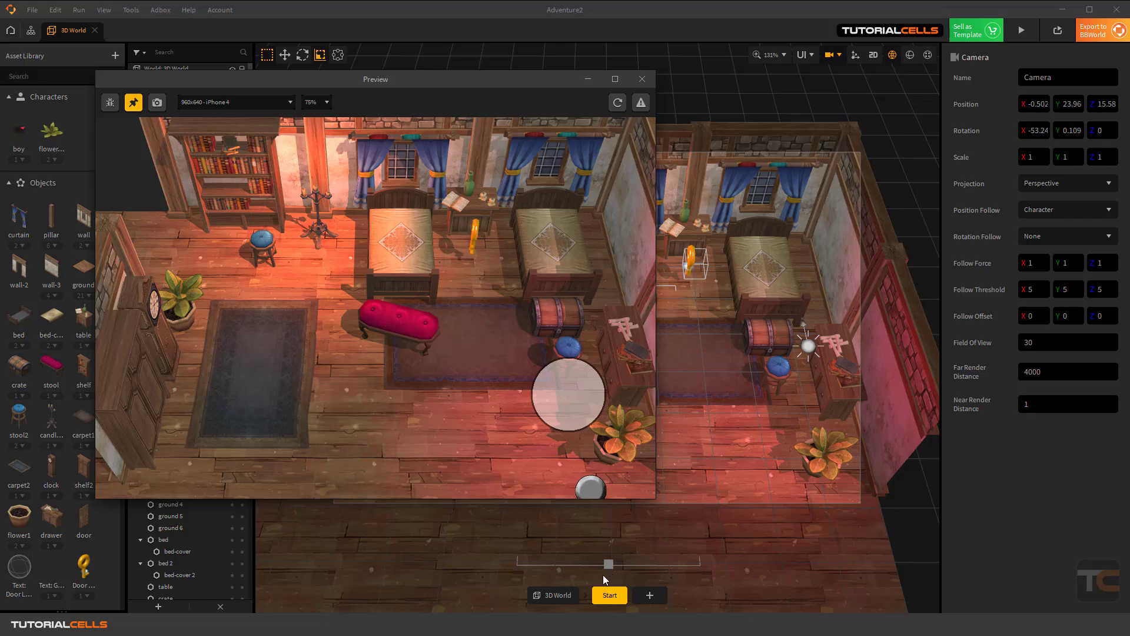
{"action": "left_click", "coordinate": [642, 79]}
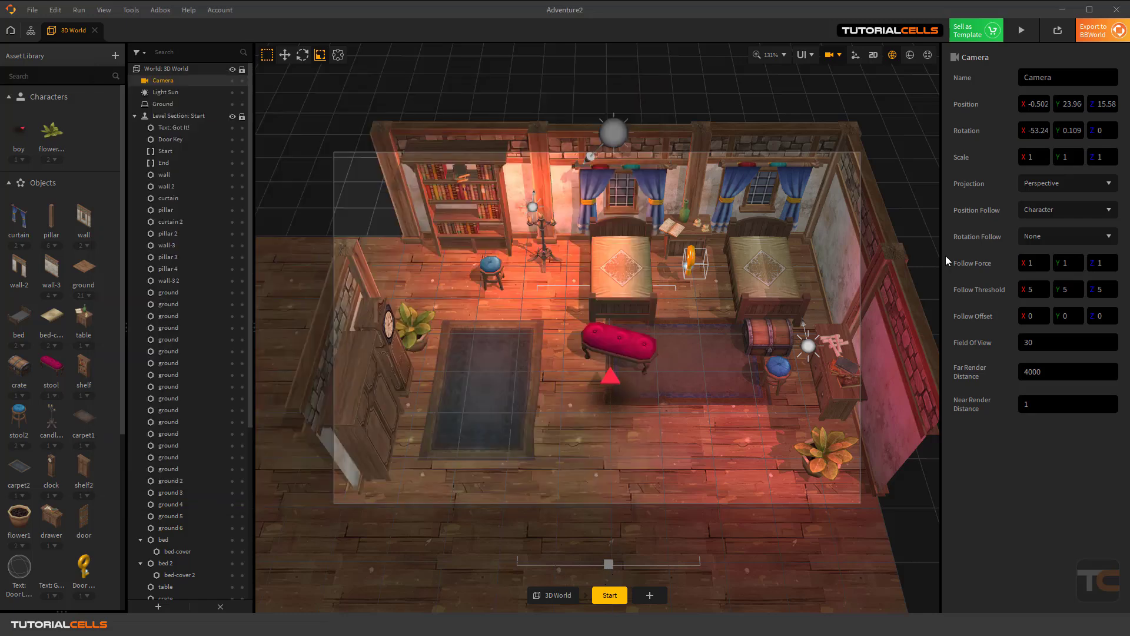
Set the camera's Follow Threshold to 2 on the X, Y and Z axes
{"action": "left_click", "coordinate": [1032, 289]}
{"action": "type", "text": "2"}
{"action": "key", "text": "Tab"}
{"action": "type", "text": "2"}
{"action": "key", "text": "Tab"}
{"action": "type", "text": "2"}
{"action": "left_click", "coordinate": [1030, 440]}
Play the game in an enlarged preview to test the camera following with the Follow Threshold of 2, and close the preview
{"action": "left_click", "coordinate": [1021, 30]}
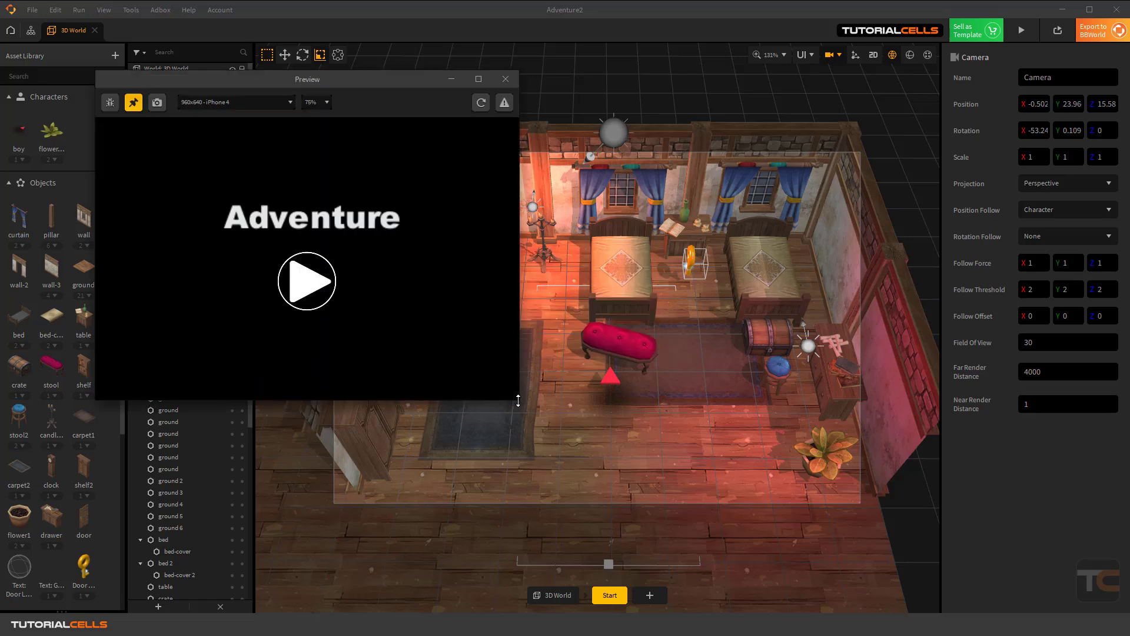
{"action": "left_click_drag", "start_coordinate": [520, 400], "coordinate": [468, 392]}
{"action": "left_click", "coordinate": [377, 329]}
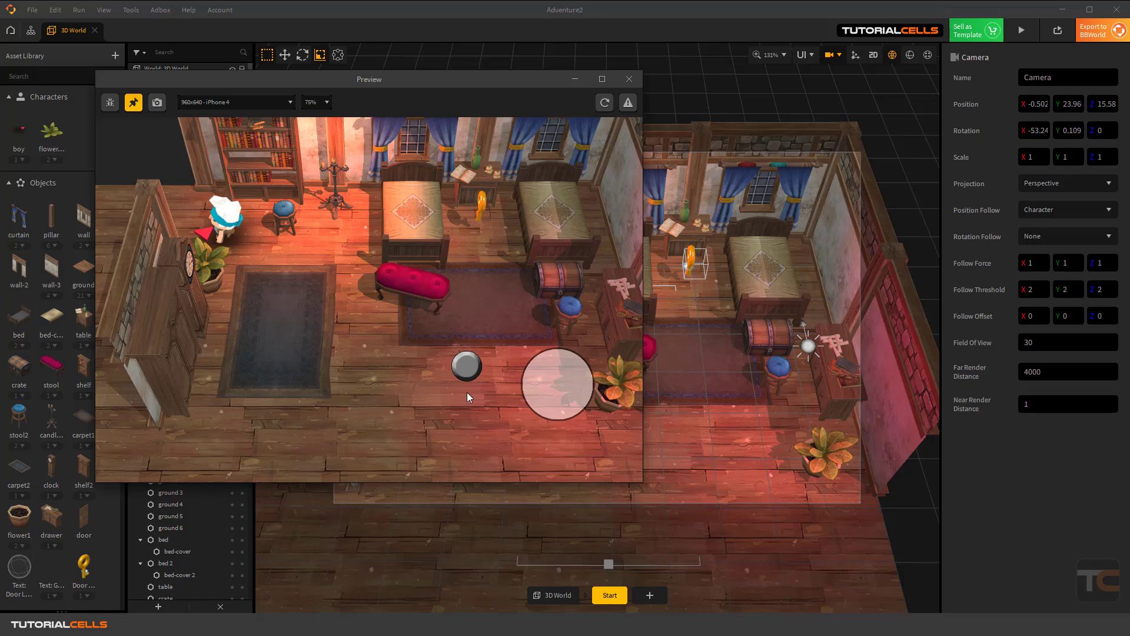
{"action": "left_click", "coordinate": [629, 79]}
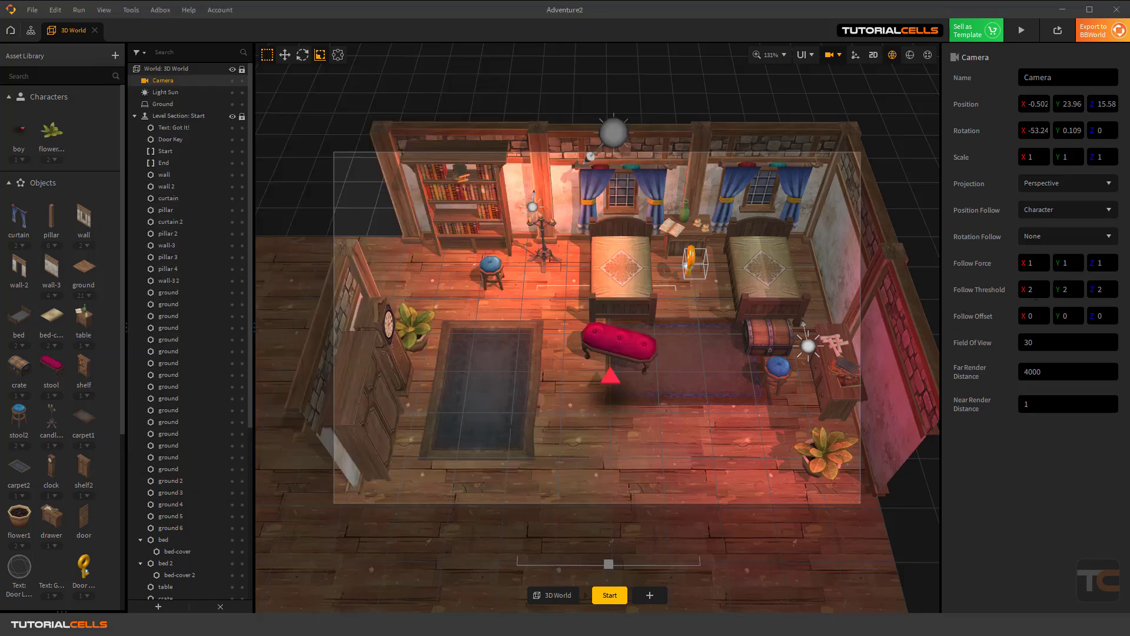
Reset the camera's Follow Threshold to 0 on the X, Y and Z axes
{"action": "left_click", "coordinate": [1034, 289]}
{"action": "type", "text": "0"}
{"action": "left_click", "coordinate": [1073, 289]}
{"action": "type", "text": "0"}
{"action": "key", "text": "Tab"}
{"action": "type", "text": "0"}
Set the camera's Follow Offset to 5 on the X axis
{"action": "left_click", "coordinate": [1032, 316]}
{"action": "type", "text": "5"}
{"action": "key", "text": "Return"}
Play the game in the preview, walk the character toward the carpet to test the X Follow Offset, and close the preview
{"action": "left_click", "coordinate": [1022, 30]}
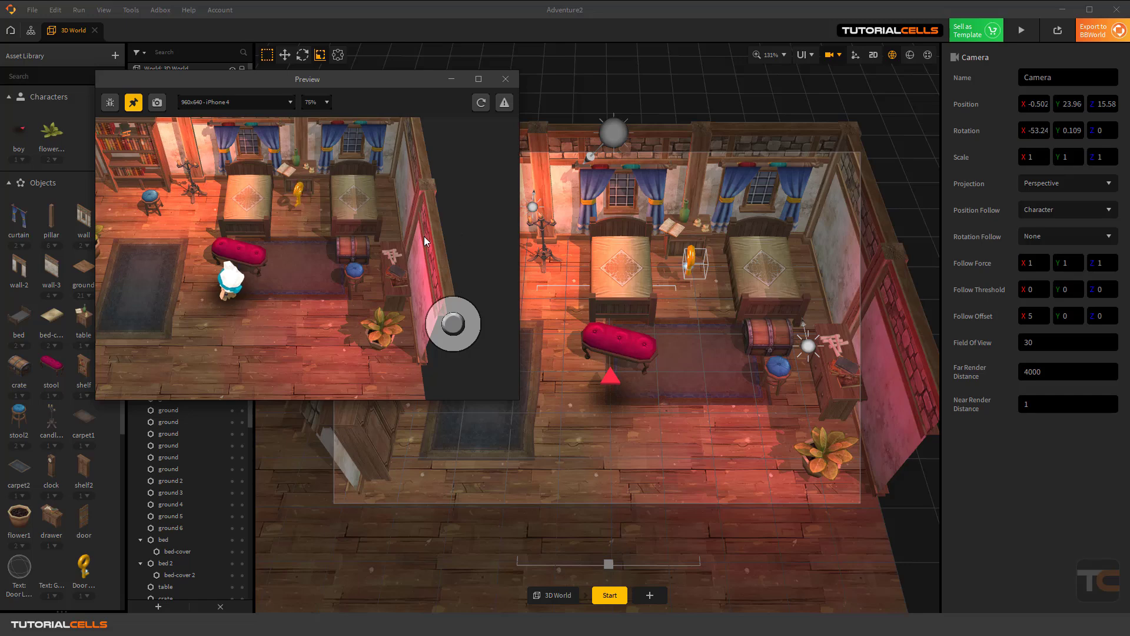
{"action": "left_click_drag", "start_coordinate": [451, 299], "coordinate": [205, 278]}
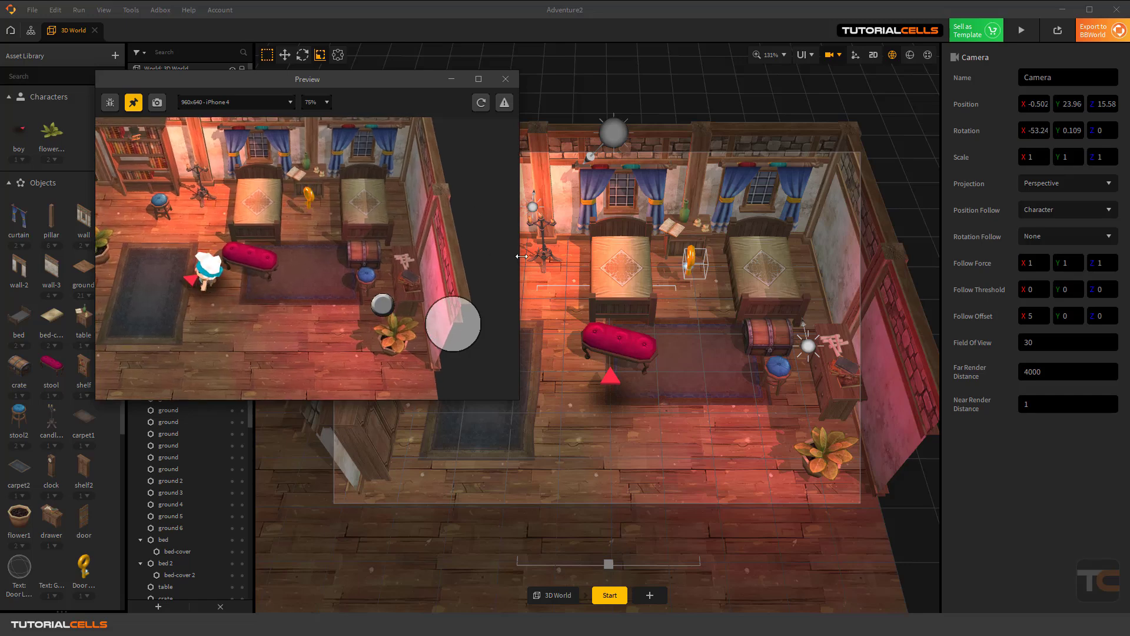
{"action": "left_click", "coordinate": [506, 79]}
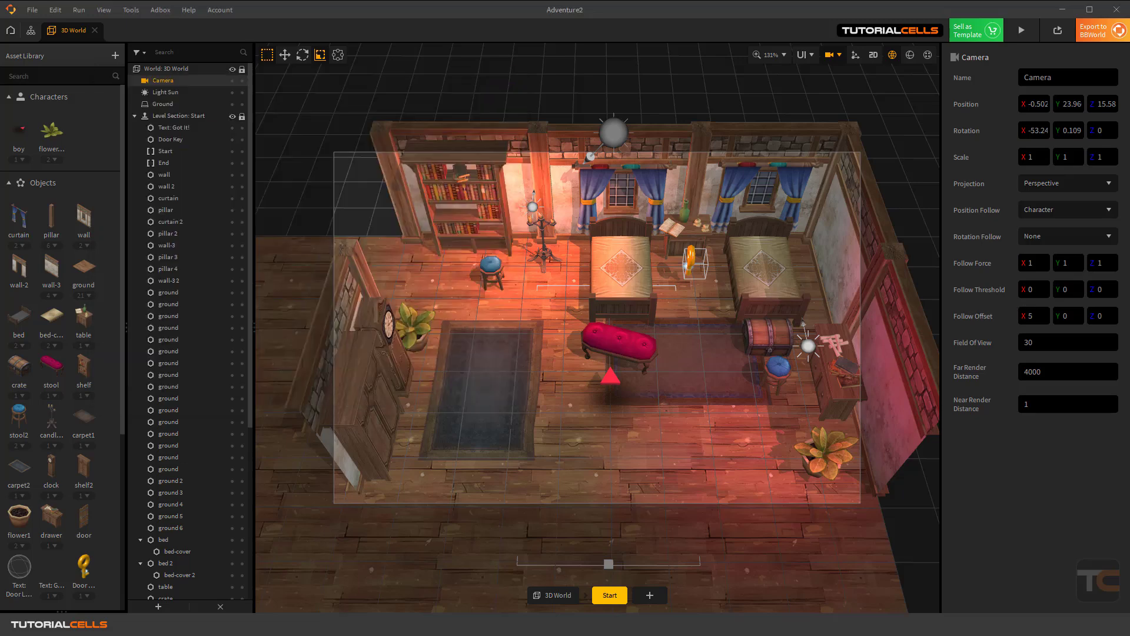
Reset the X Follow Offset to 0 and move the camera closer to the room, to about X -0.51, Y 18.35, Z 11.39
{"action": "left_click", "coordinate": [1025, 318]}
{"action": "type", "text": "0"}
{"action": "scroll", "coordinate": [663, 331], "scroll_direction": "up", "scroll_amount": 2}
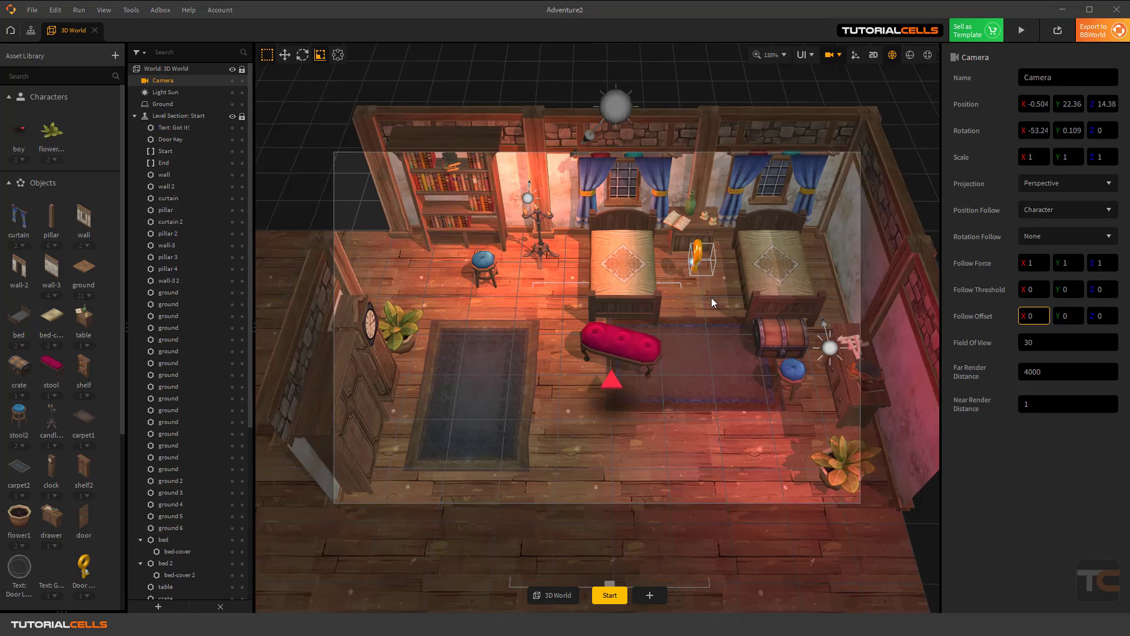
{"action": "scroll", "coordinate": [690, 277], "scroll_direction": "up", "scroll_amount": 1}
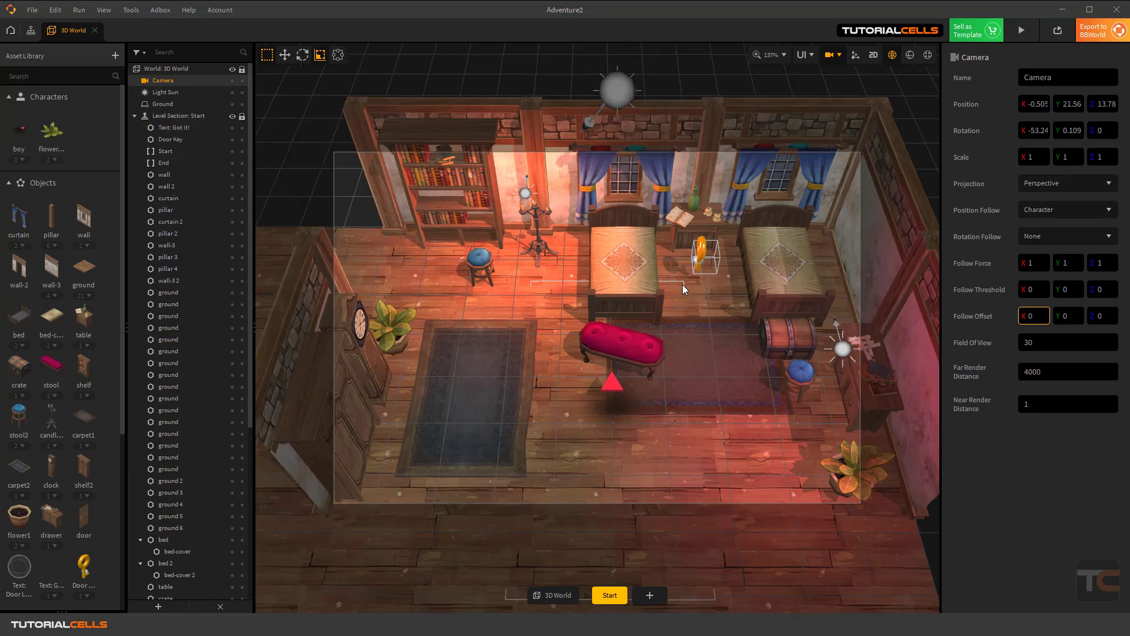
{"action": "scroll", "coordinate": [683, 284], "scroll_direction": "up", "scroll_amount": 3}
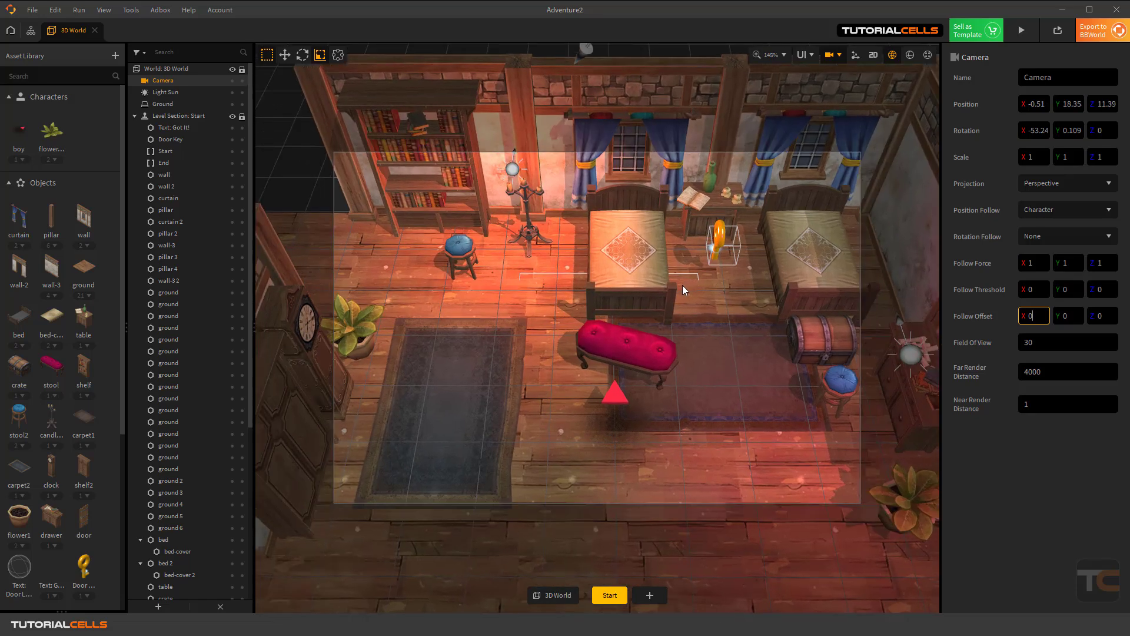
Try wider camera Field Of View values of 50 and 90
{"action": "left_click", "coordinate": [1025, 347]}
{"action": "type", "text": "50"}
{"action": "key", "text": "Return"}
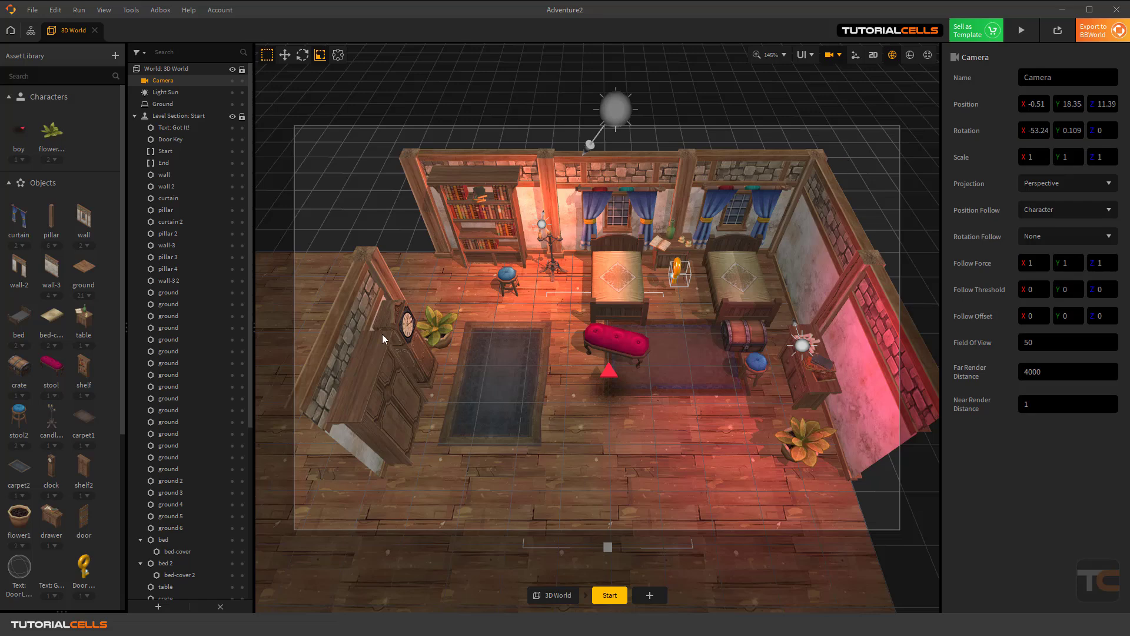
{"action": "left_click", "coordinate": [1033, 345]}
{"action": "type", "text": "90"}
{"action": "key", "text": "Return"}
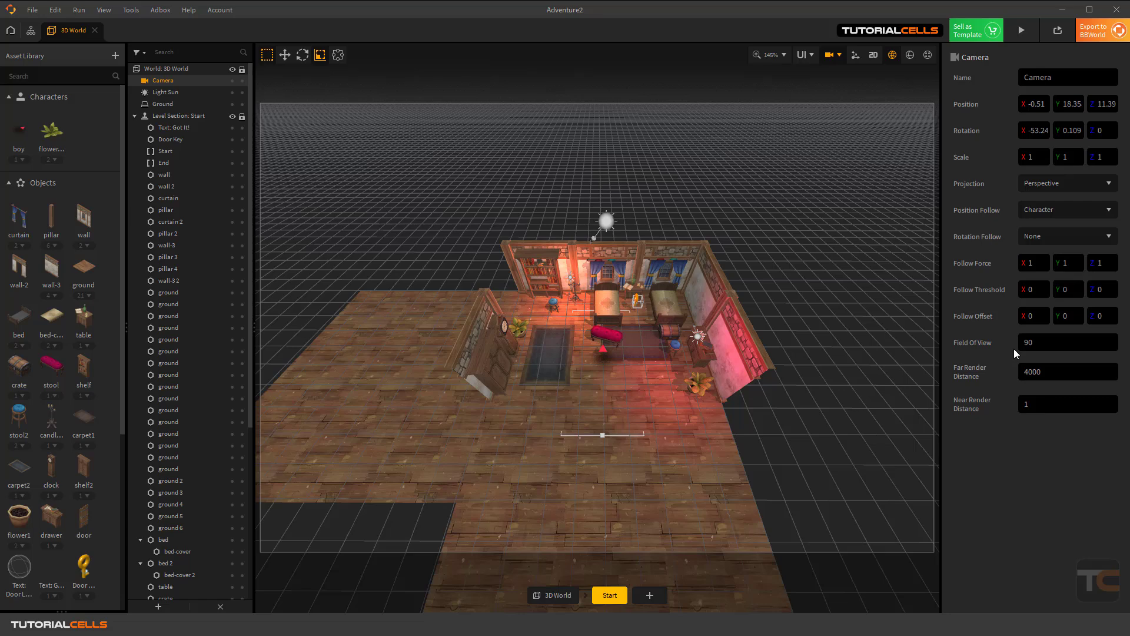
Set the camera's Field Of View to 35
{"action": "left_click", "coordinate": [1022, 347]}
{"action": "type", "text": "34"}
{"action": "key", "text": "BackSpace"}
{"action": "type", "text": "5"}
{"action": "key", "text": "Return"}
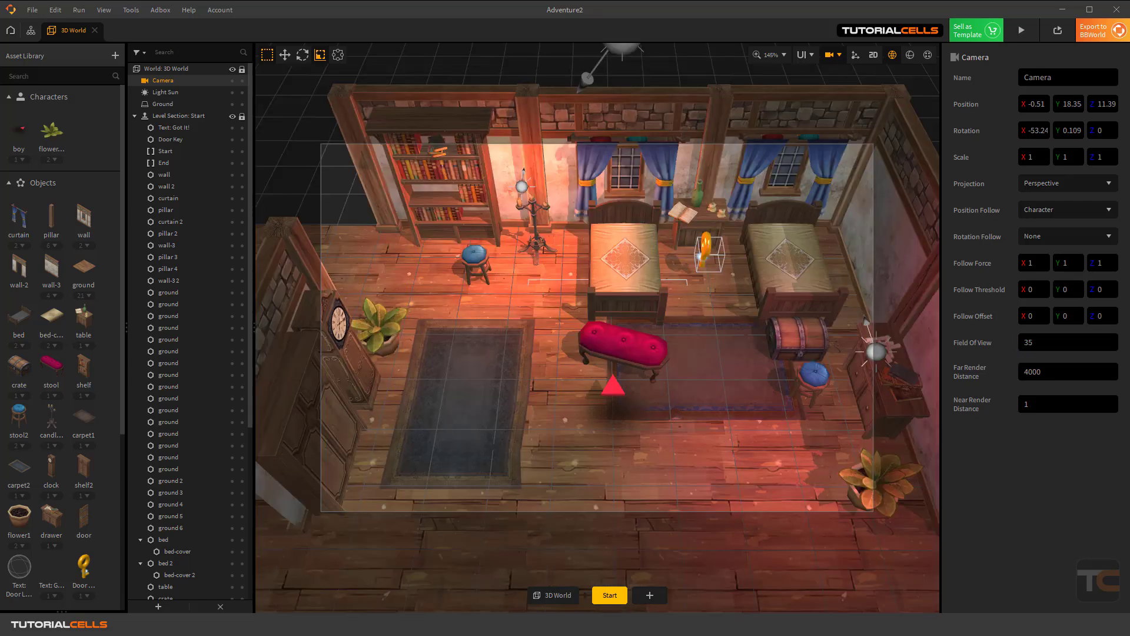
Try a narrow camera Field Of View of 10, and return it to 35
{"action": "left_click", "coordinate": [1021, 344]}
{"action": "type", "text": "10"}
{"action": "key", "text": "Return"}
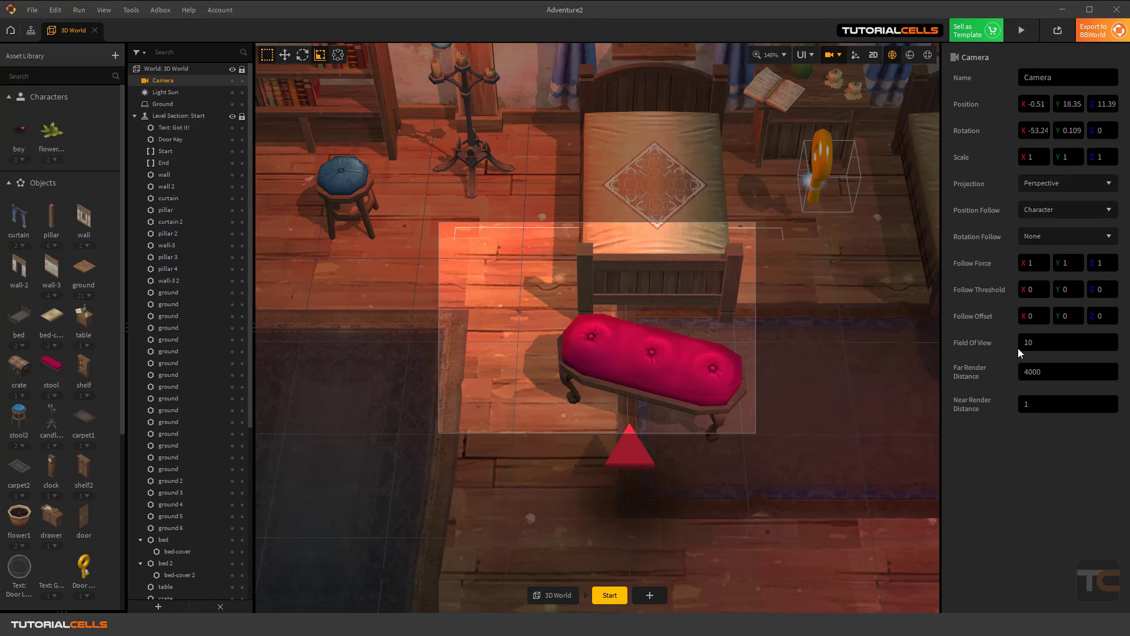
{"action": "left_click", "coordinate": [1023, 350]}
{"action": "type", "text": "35"}
{"action": "key", "text": "Return"}
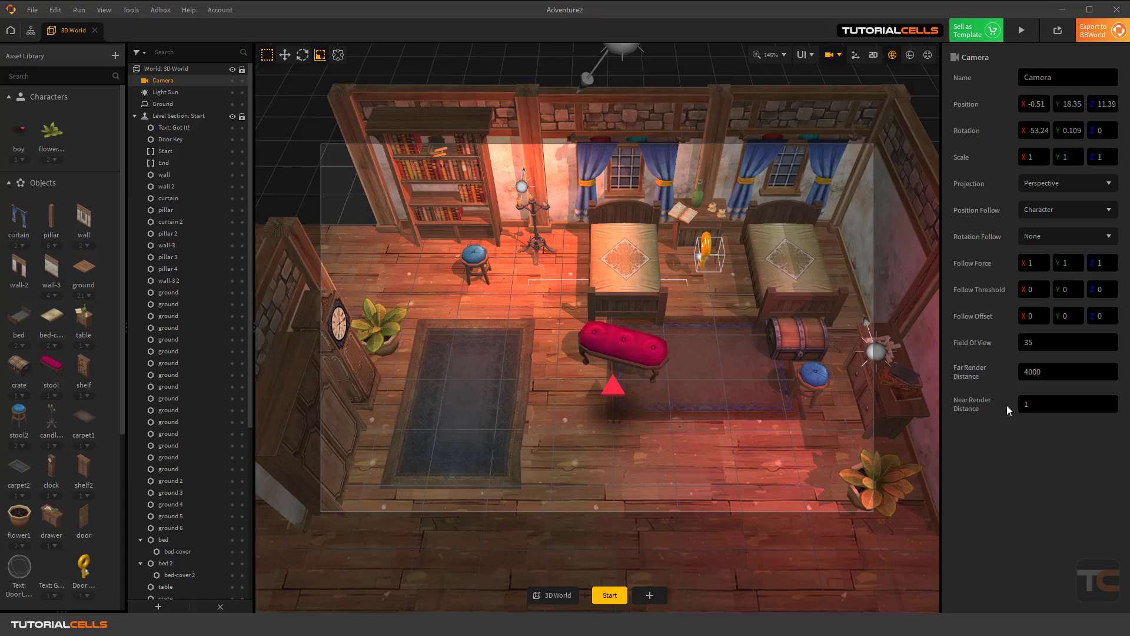
Examine the camera's render distance fields and the near and far render distances in the project's Editor settings, and close the settings
{"action": "left_click", "coordinate": [1040, 406]}
{"action": "key", "text": "shift+Tab"}
{"action": "left_click", "coordinate": [33, 11]}
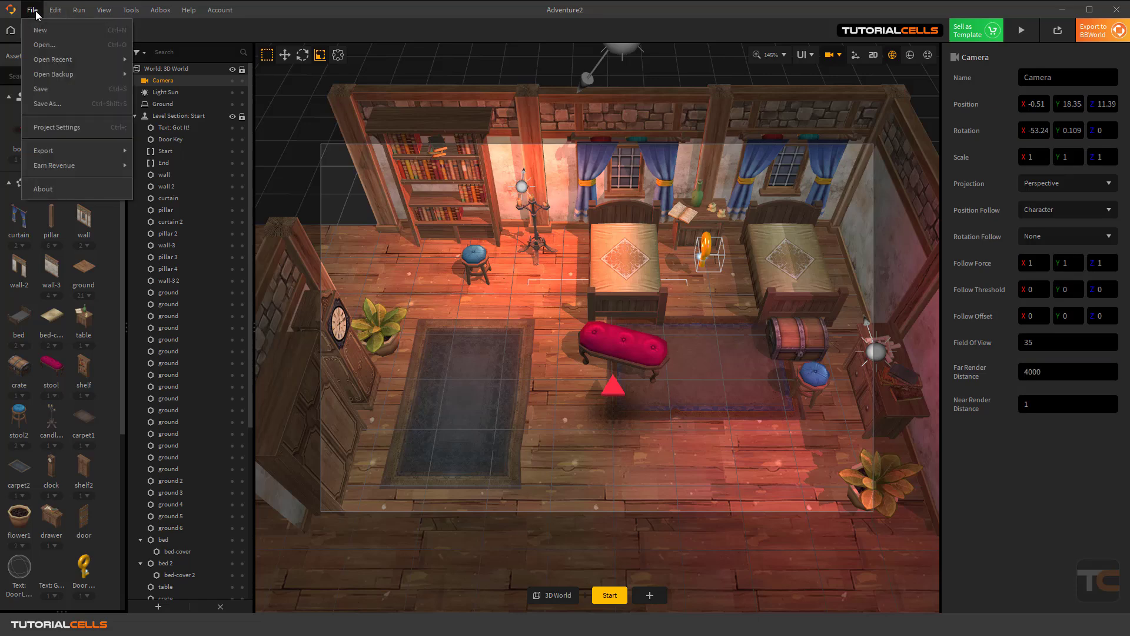
{"action": "left_click", "coordinate": [78, 127]}
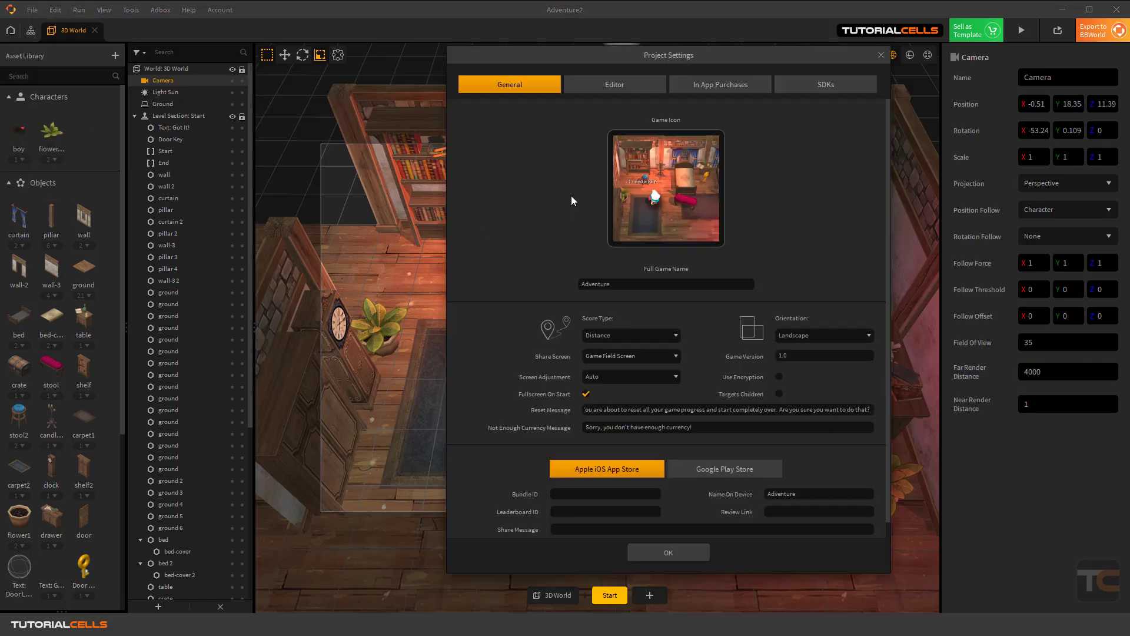
{"action": "left_click", "coordinate": [636, 88]}
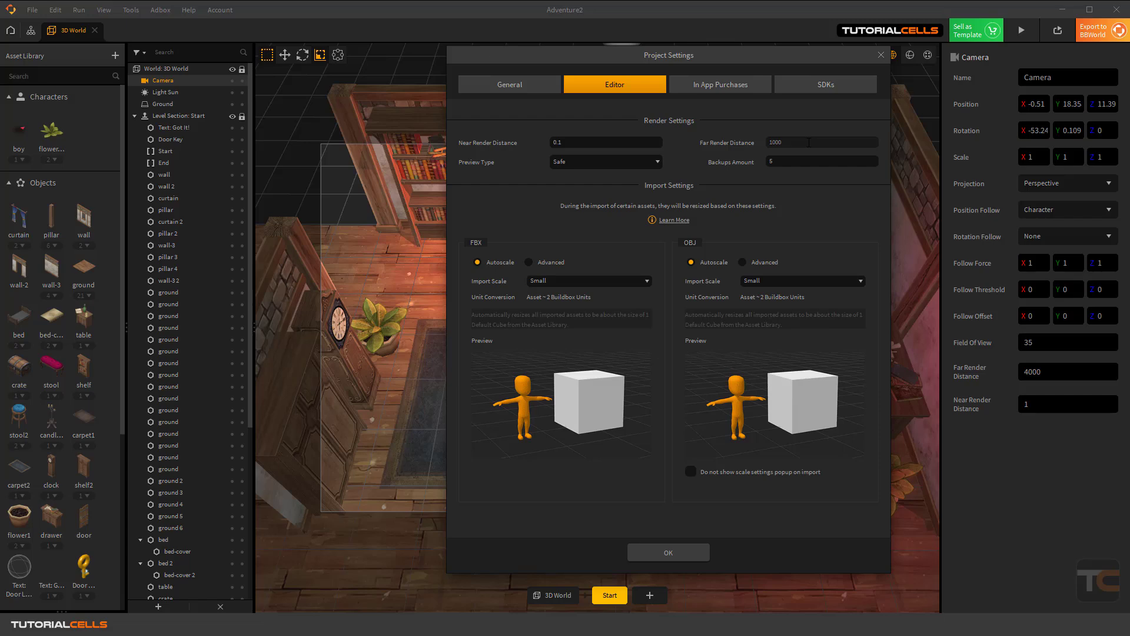
{"action": "left_click", "coordinate": [880, 56]}
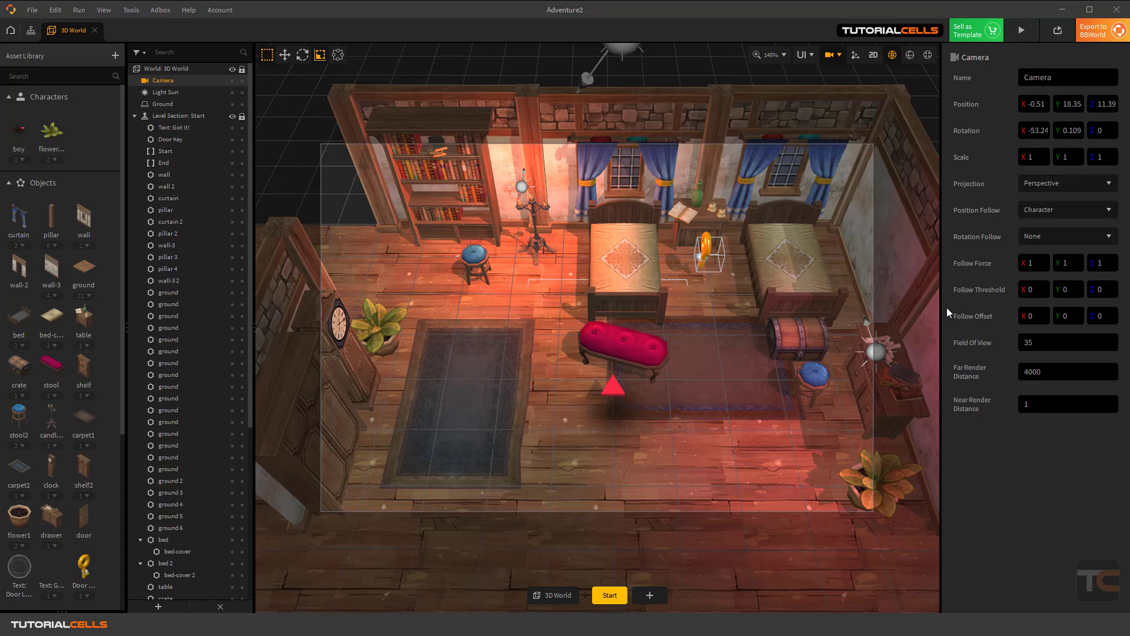
Set the camera's Rotation Follow to Character, and test-play the level in the preview
{"action": "left_click", "coordinate": [1035, 239]}
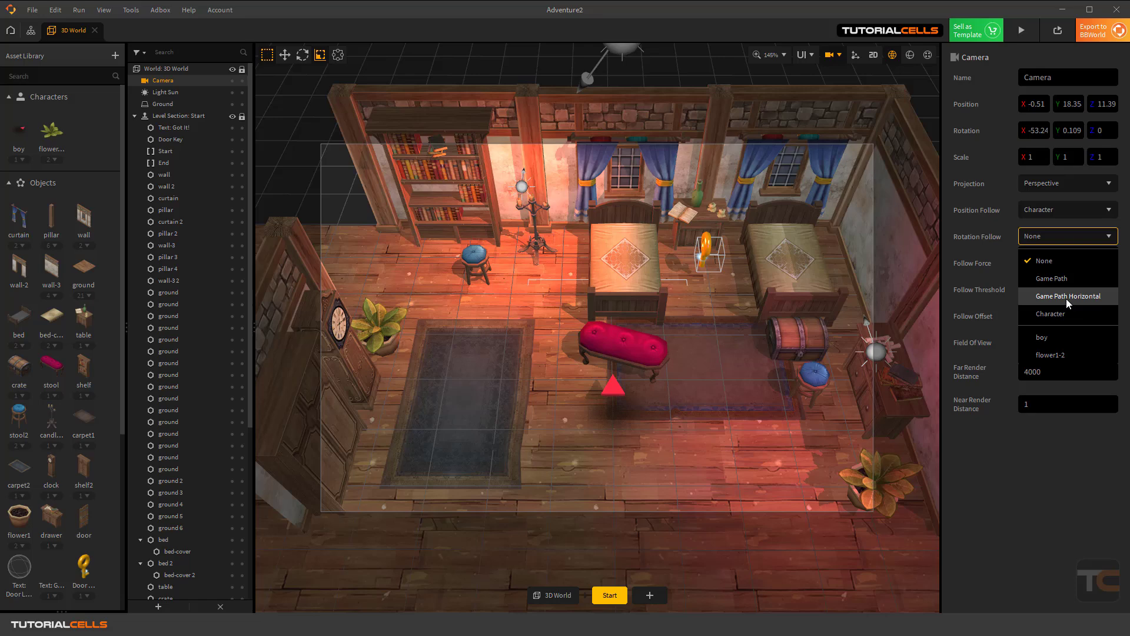
{"action": "left_click", "coordinate": [1068, 312]}
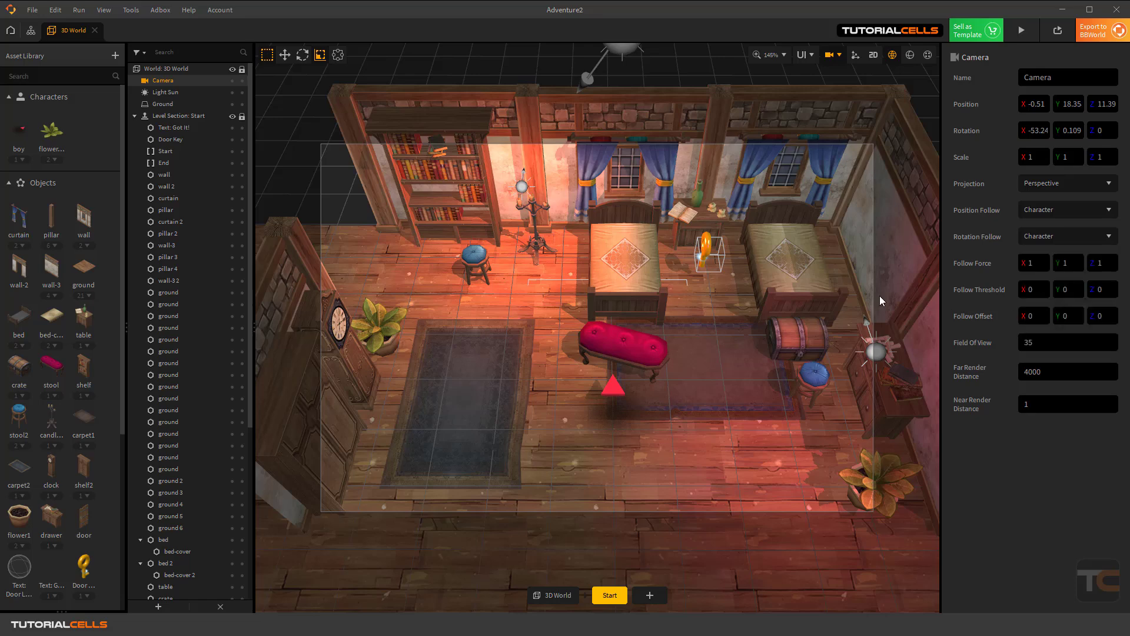
{"action": "left_click", "coordinate": [1021, 30]}
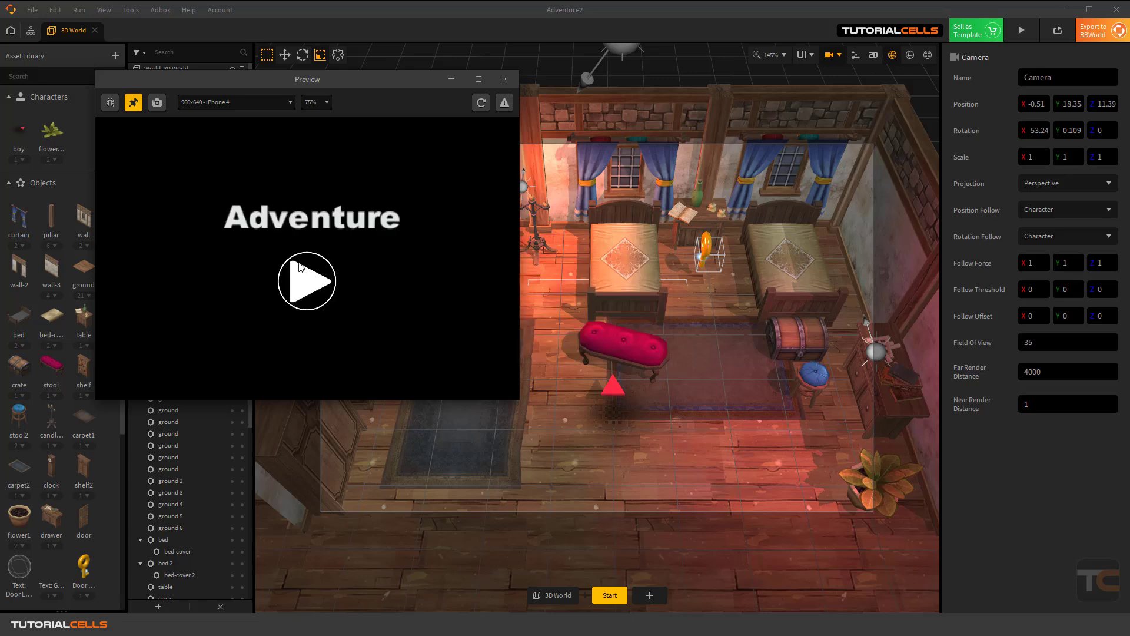
{"action": "left_click", "coordinate": [301, 268]}
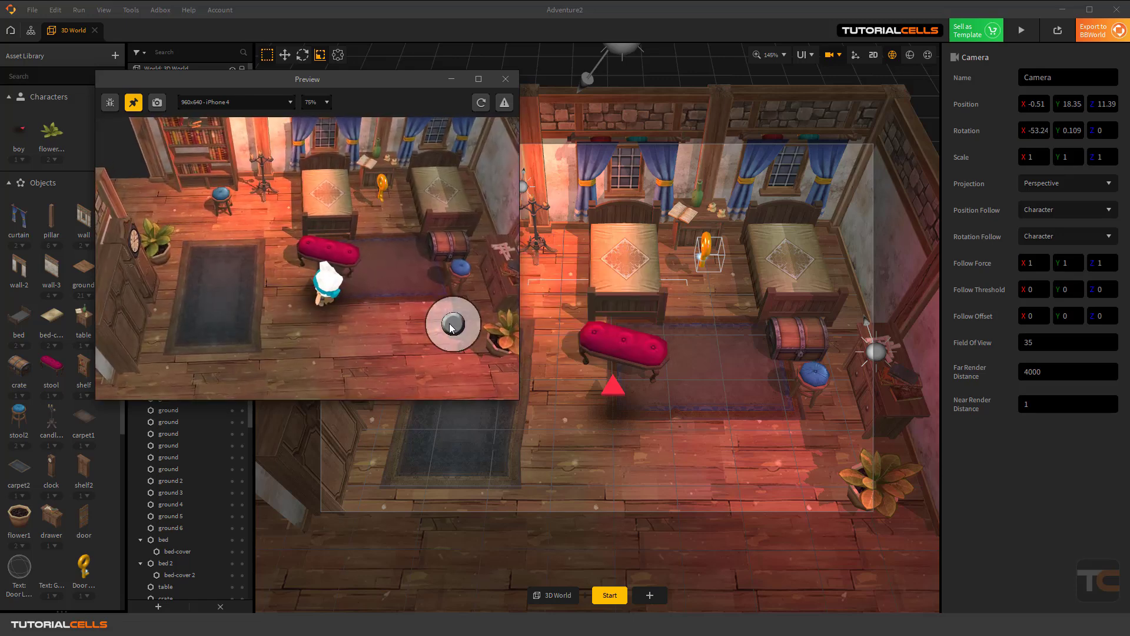
{"action": "left_click_drag", "start_coordinate": [452, 328], "coordinate": [505, 82]}
{"action": "left_click", "coordinate": [506, 79]}
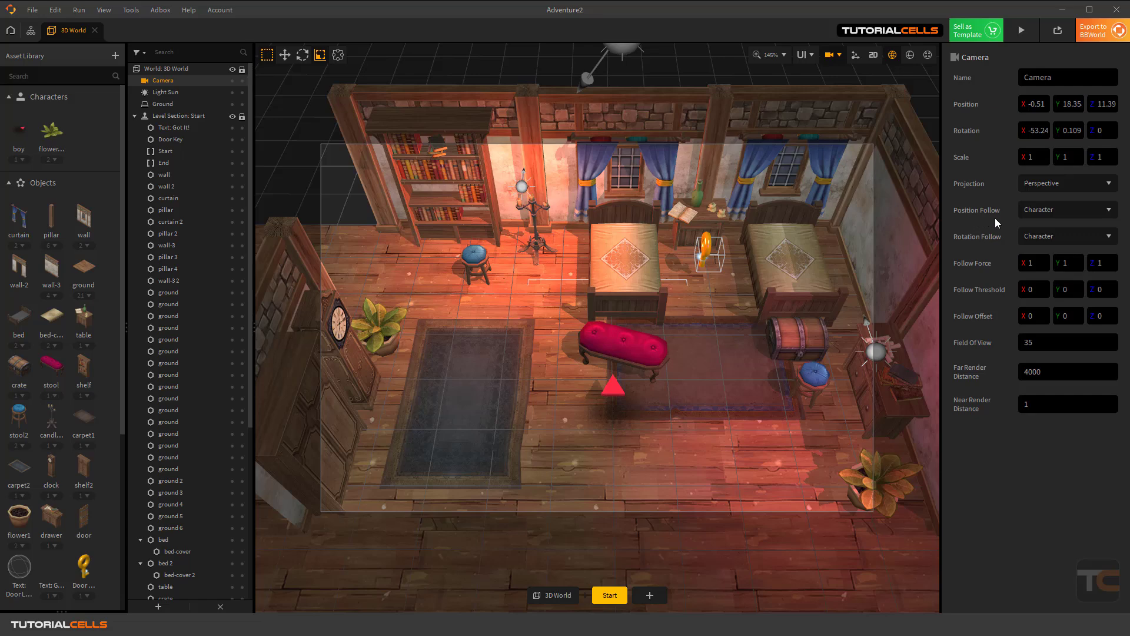
Move the flower1-2 asset from Characters to Objects, and test the camera's rotation follow by steering the boy around in an enlarged preview
{"action": "left_click", "coordinate": [1040, 238]}
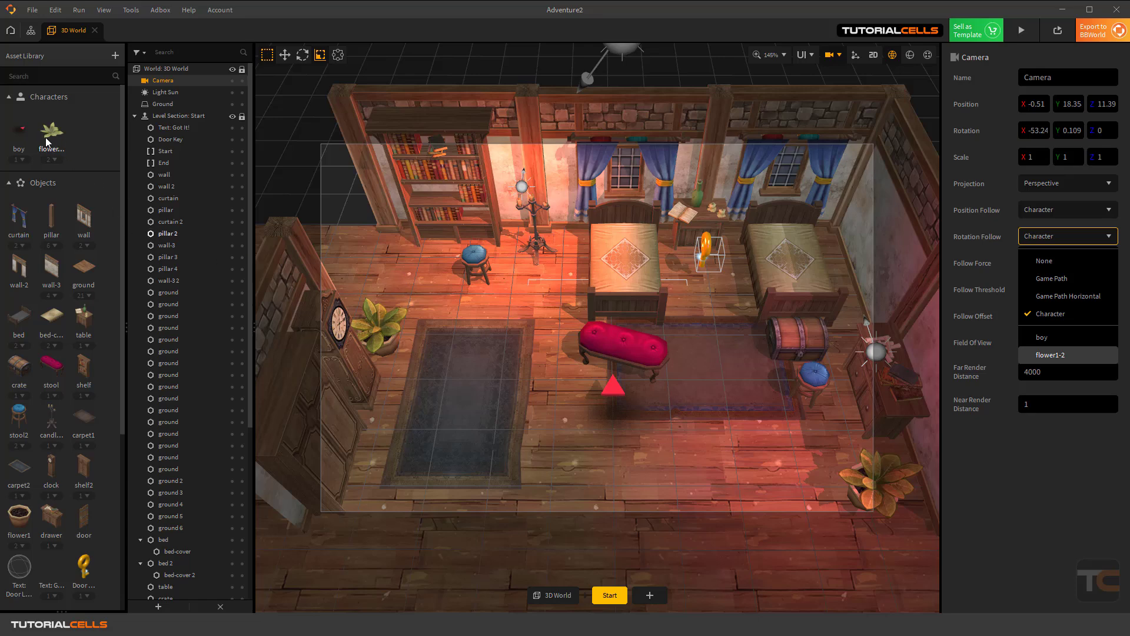
{"action": "left_click_drag", "start_coordinate": [49, 131], "coordinate": [91, 297]}
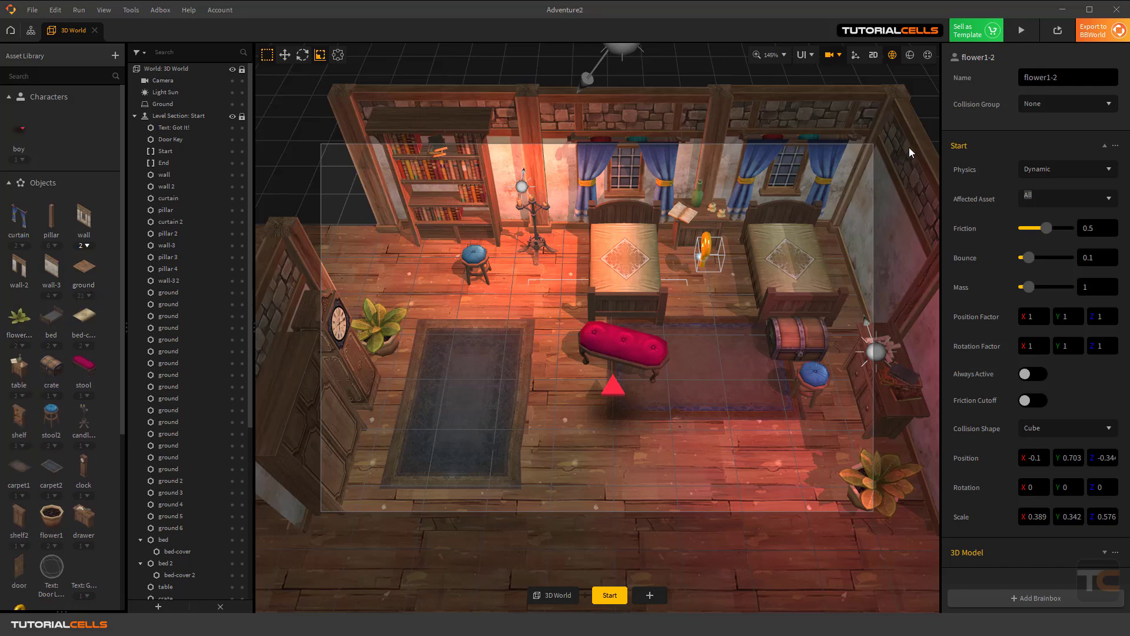
{"action": "left_click", "coordinate": [1021, 30]}
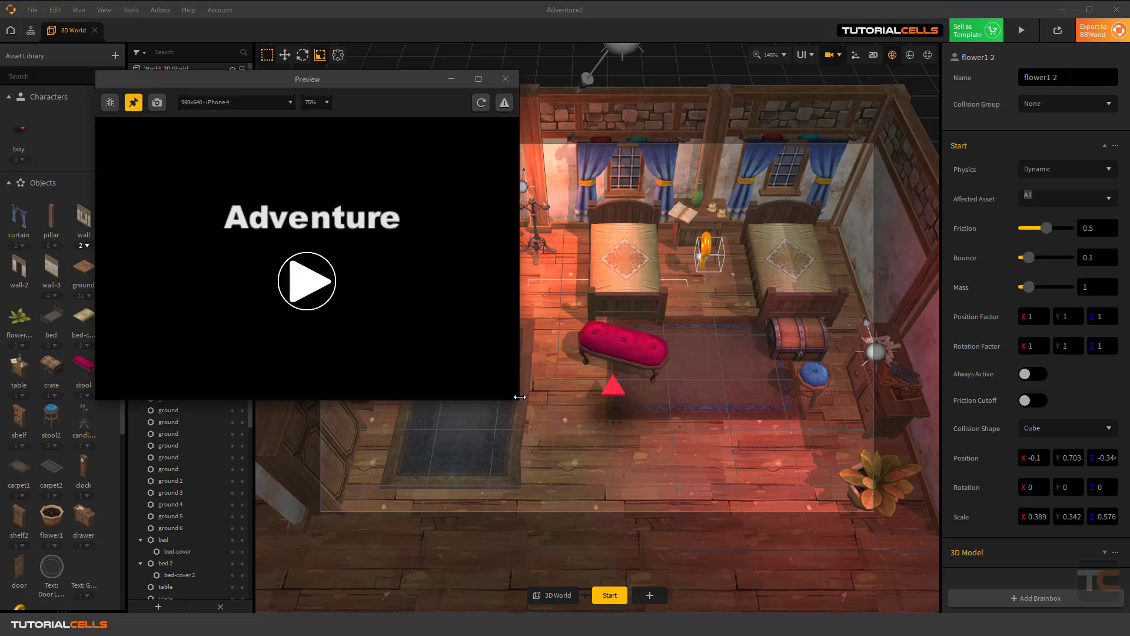
{"action": "left_click_drag", "start_coordinate": [520, 397], "coordinate": [628, 477]}
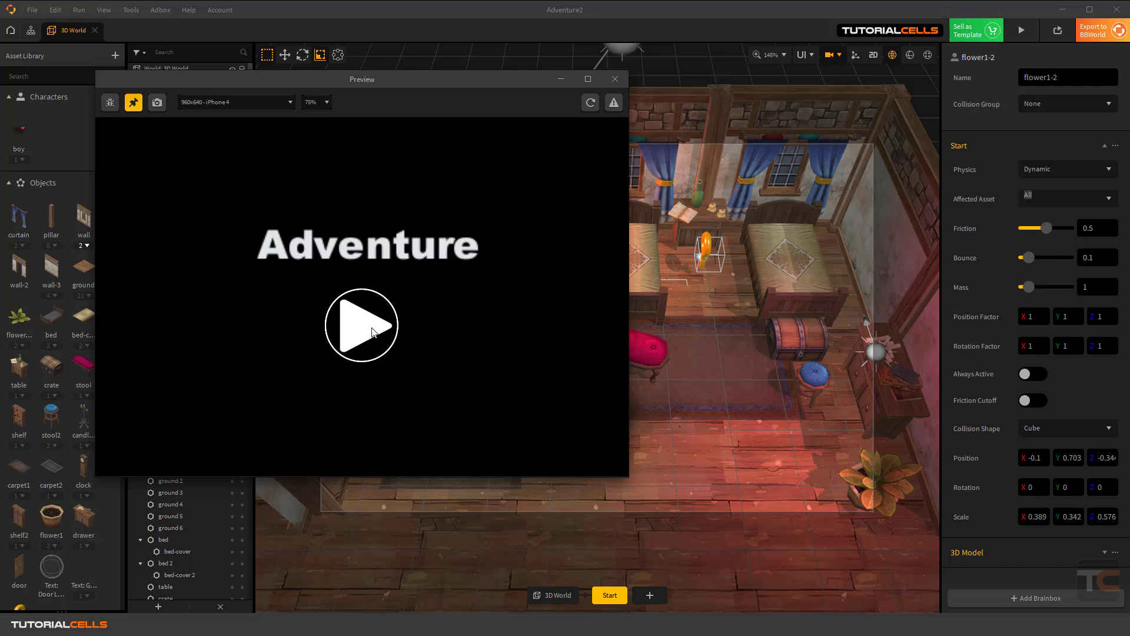
{"action": "left_click", "coordinate": [372, 332]}
{"action": "left_click_drag", "start_coordinate": [546, 374], "coordinate": [312, 369]}
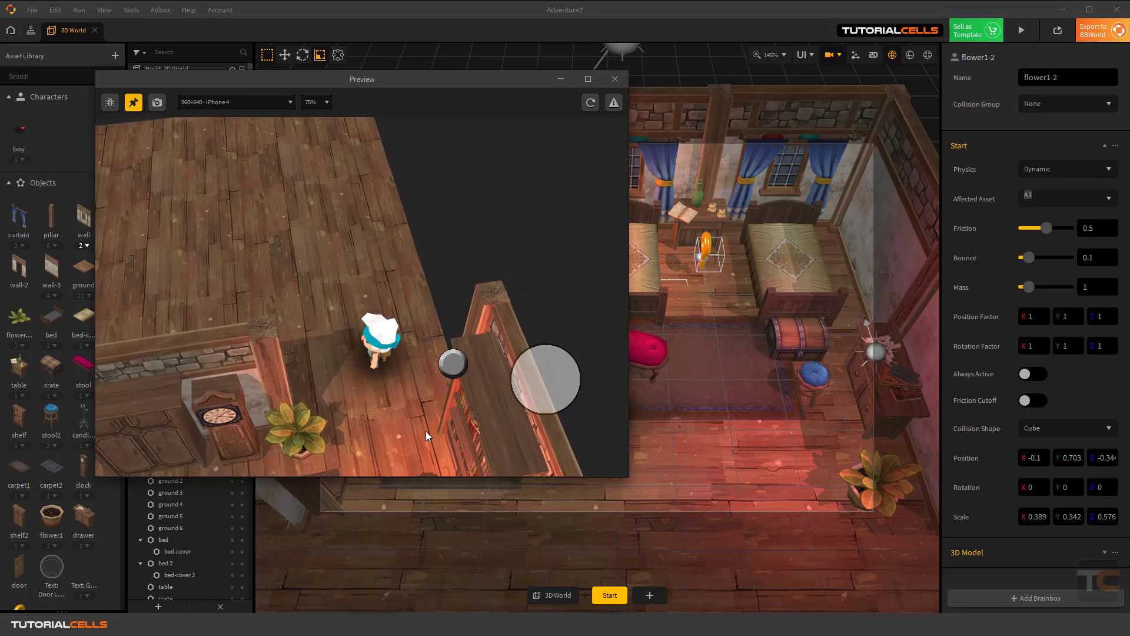
{"action": "left_click_drag", "start_coordinate": [547, 380], "coordinate": [555, 299]}
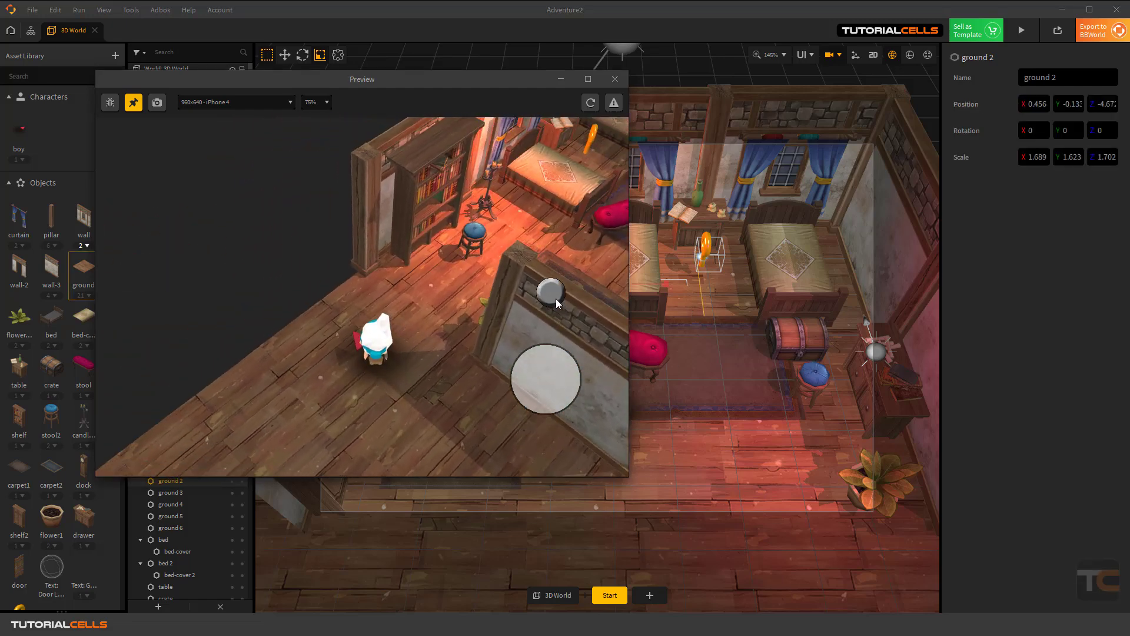
{"action": "left_click", "coordinate": [615, 79]}
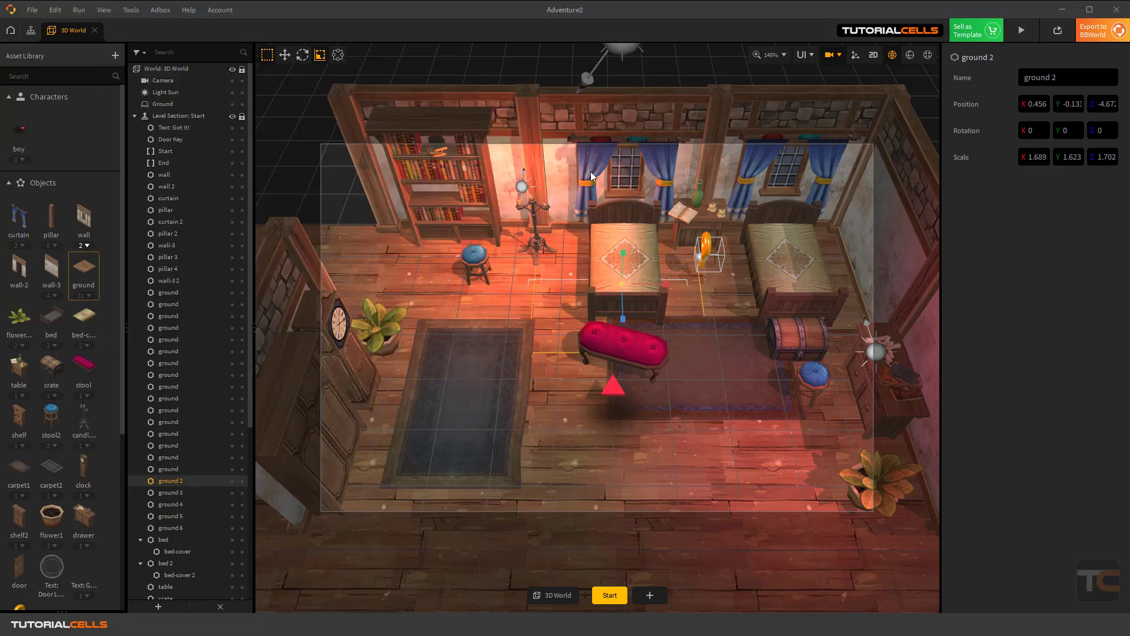
Check the camera's Rotation Follow options, and open the recent project Twisted Road2 without saving the changes to Adventure2
{"action": "left_click", "coordinate": [162, 82]}
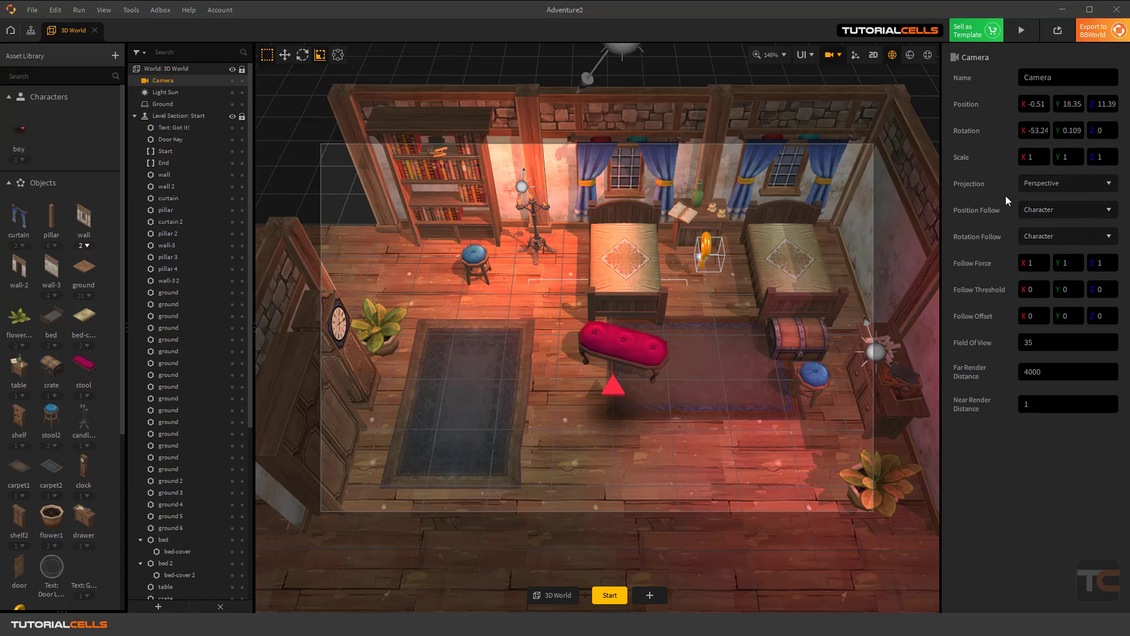
{"action": "left_click", "coordinate": [1041, 238]}
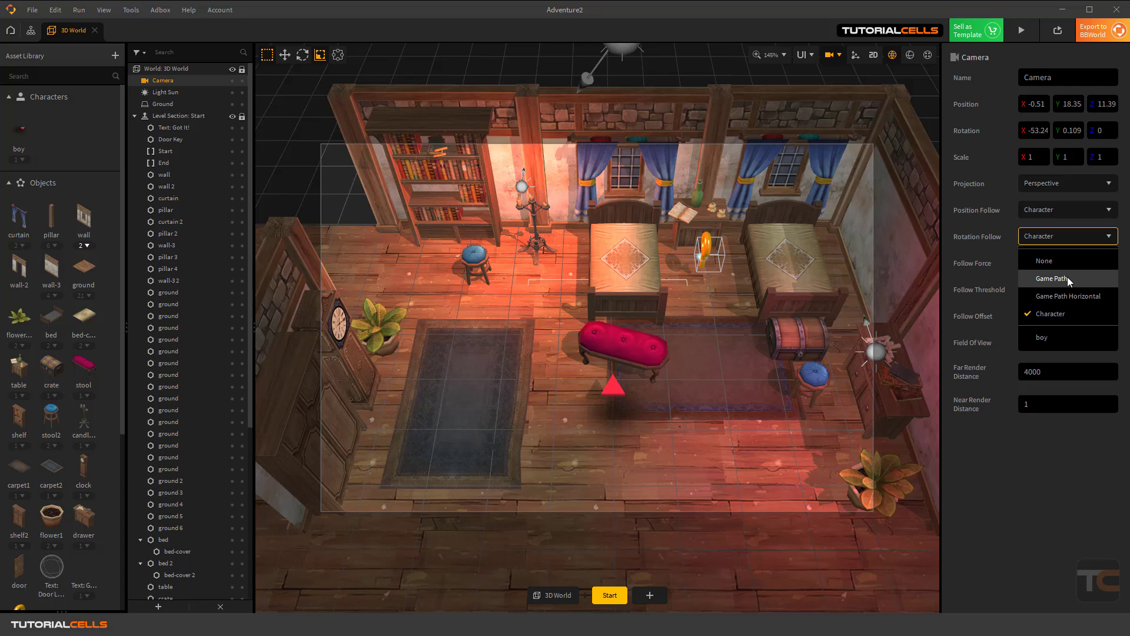
{"action": "left_click", "coordinate": [32, 11]}
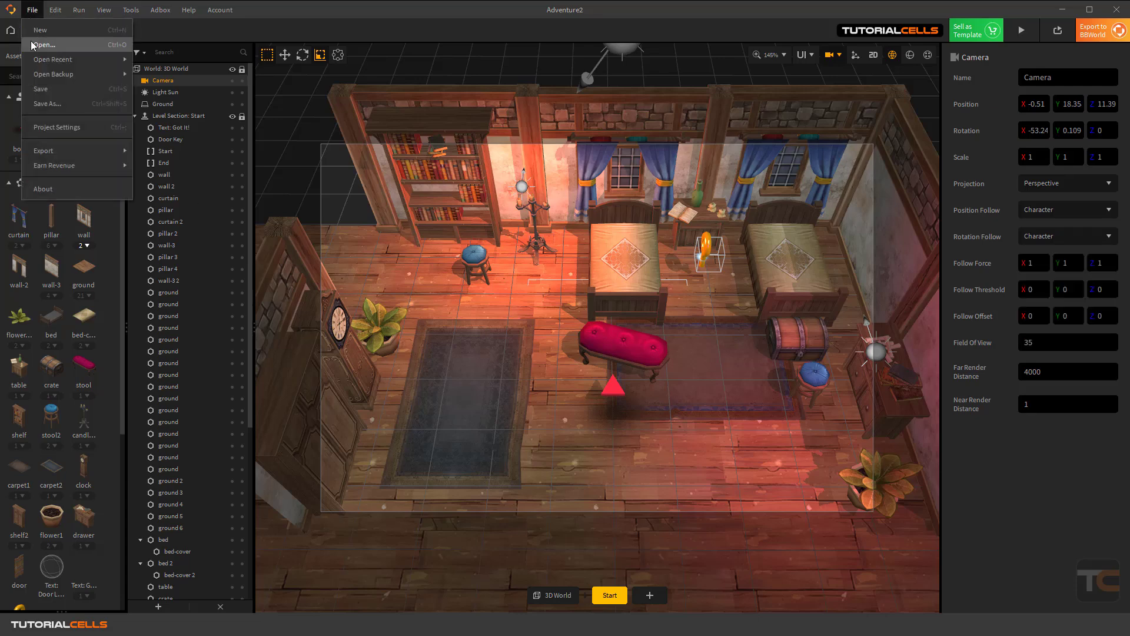
{"action": "mouse_move", "coordinate": [53, 60]}
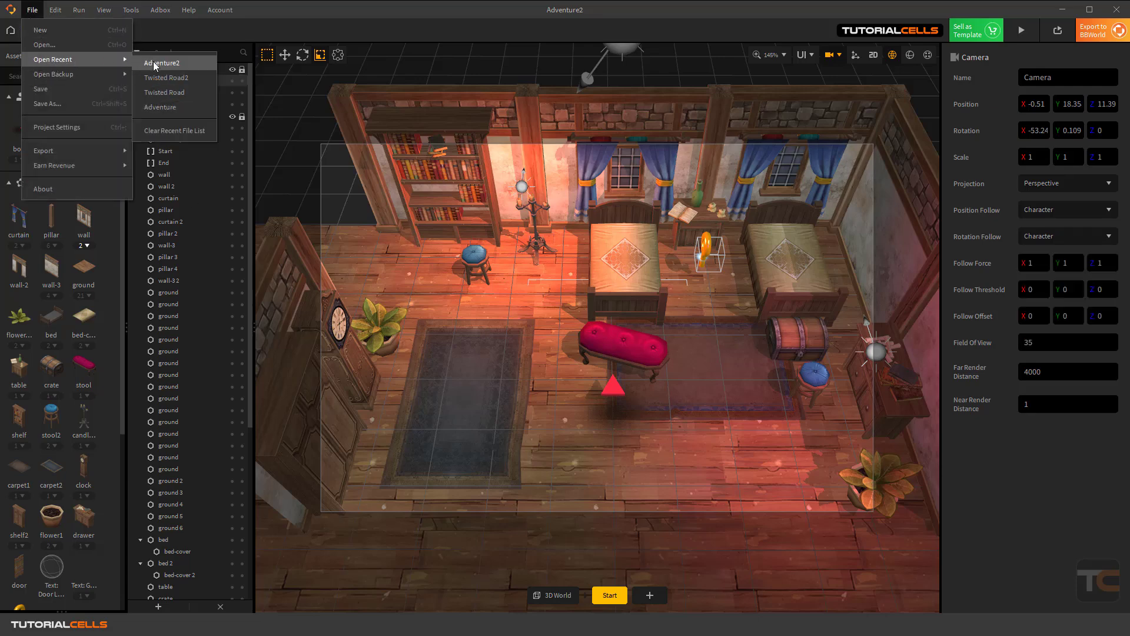
{"action": "left_click", "coordinate": [199, 79]}
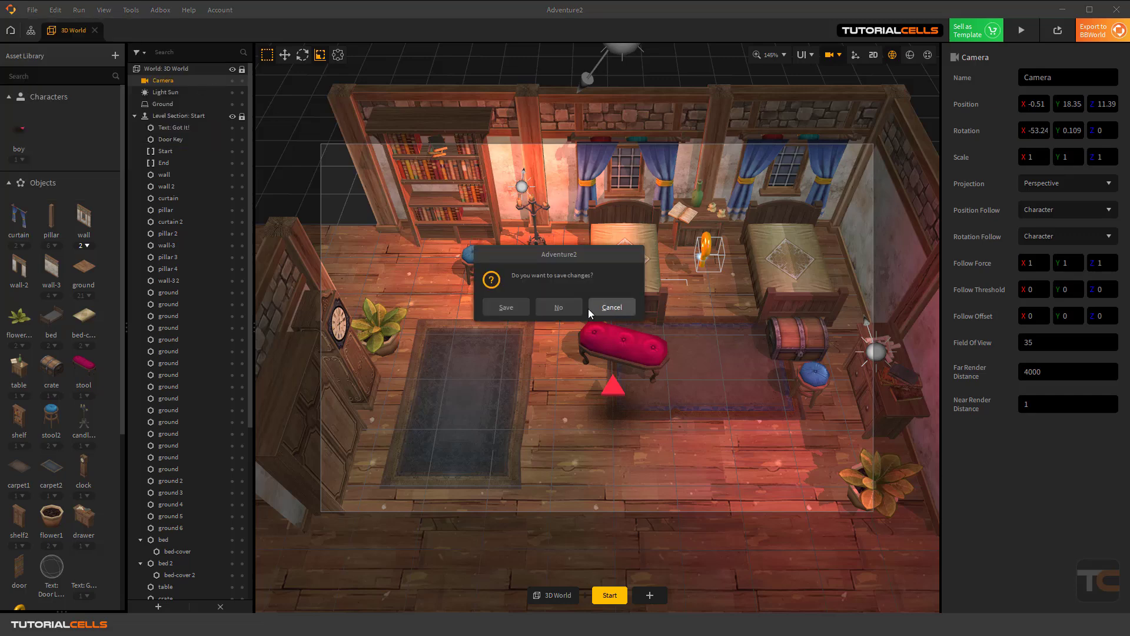
{"action": "left_click", "coordinate": [561, 306]}
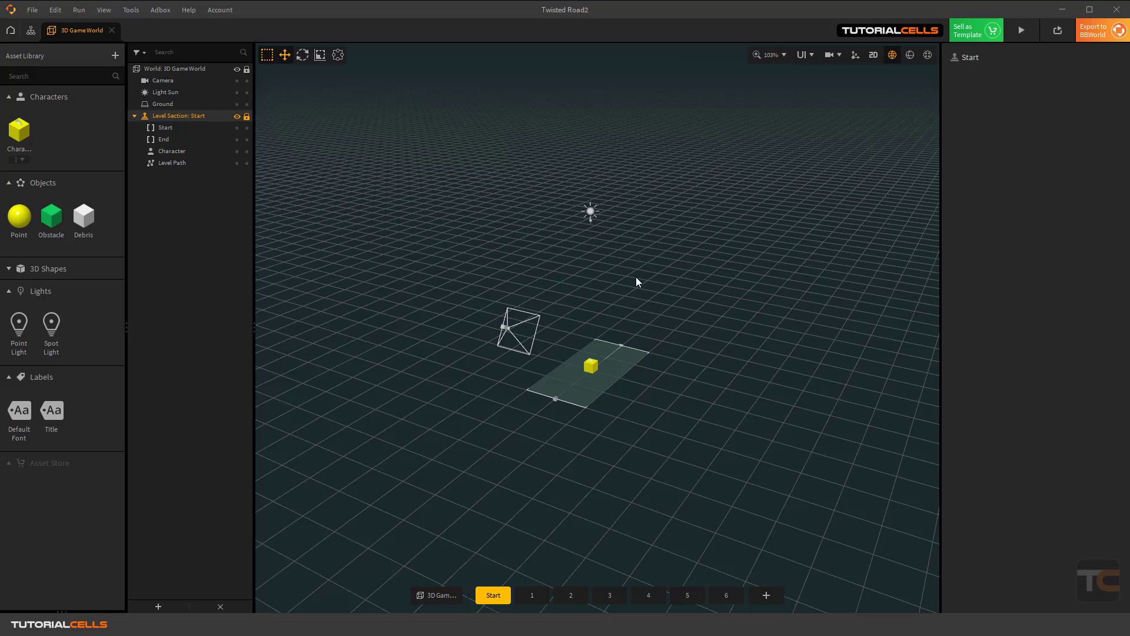
Play the Twisted Road game in the preview to watch the camera, and close the preview
{"action": "left_click", "coordinate": [1021, 30]}
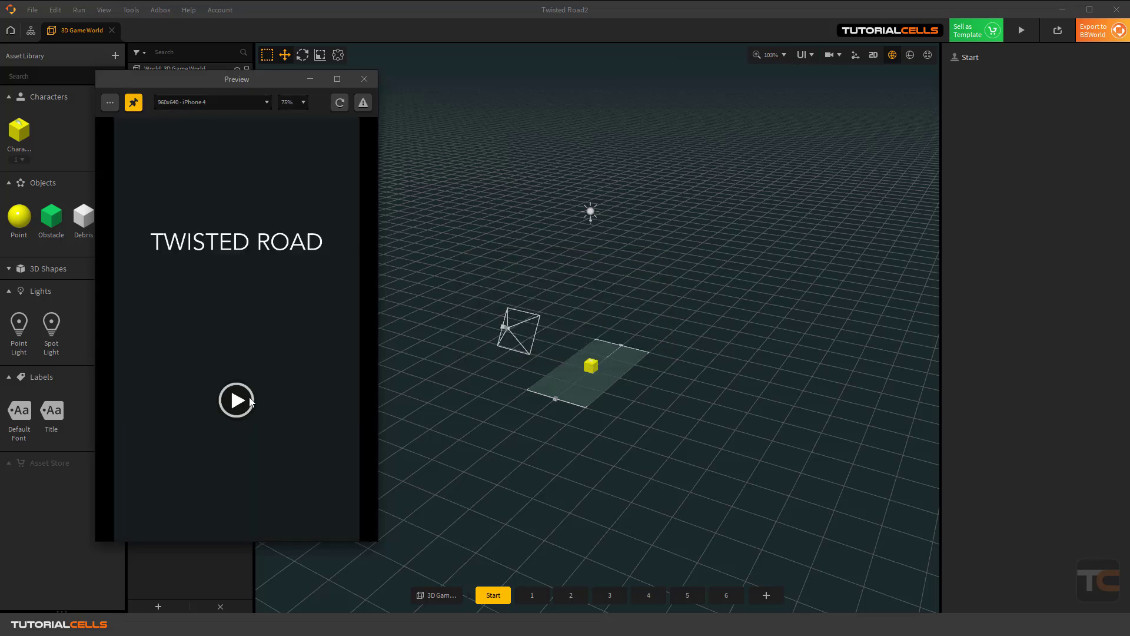
{"action": "left_click", "coordinate": [236, 401]}
{"action": "left_click_drag", "start_coordinate": [258, 81], "coordinate": [330, 87]}
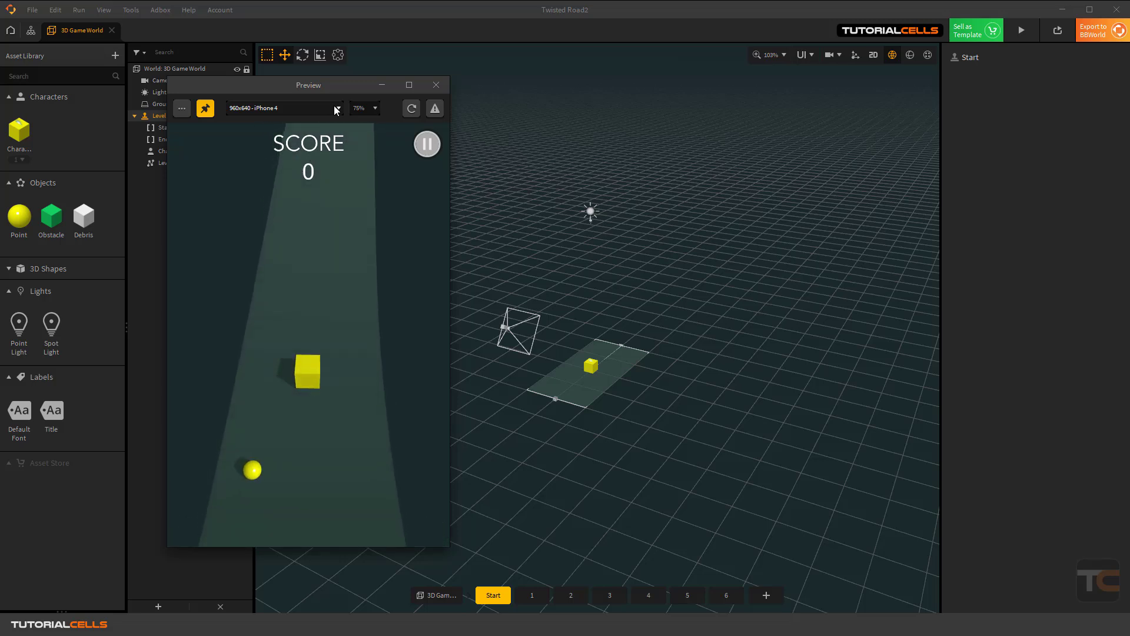
{"action": "left_click", "coordinate": [437, 84]}
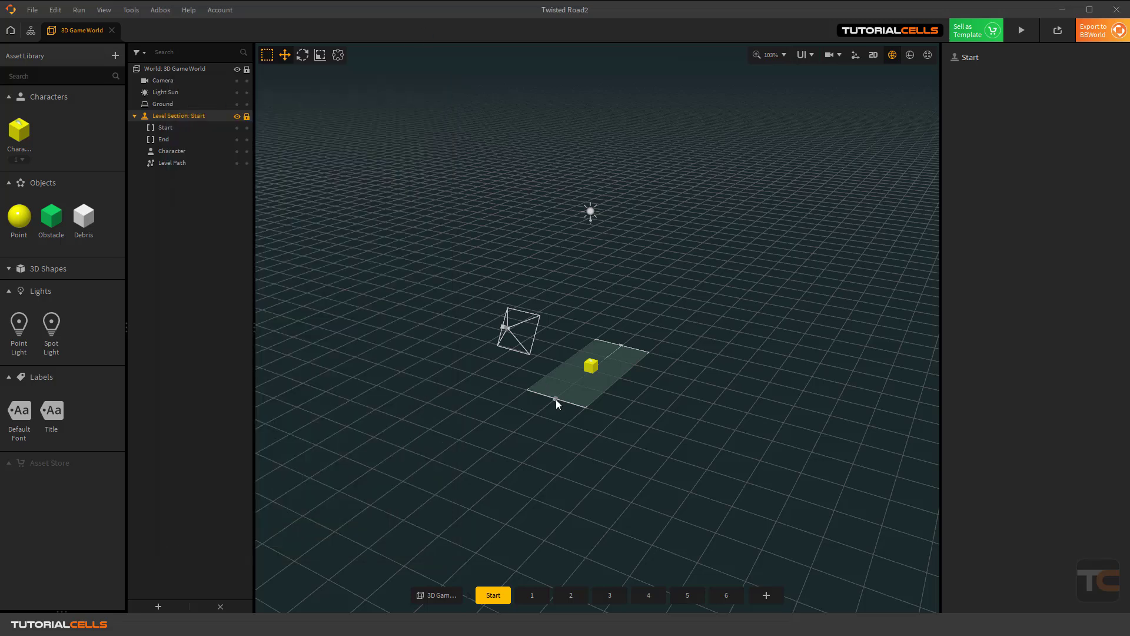
Select the Start marker of the Start section, and examine the options for adding path elements to the scene
{"action": "left_click", "coordinate": [555, 399]}
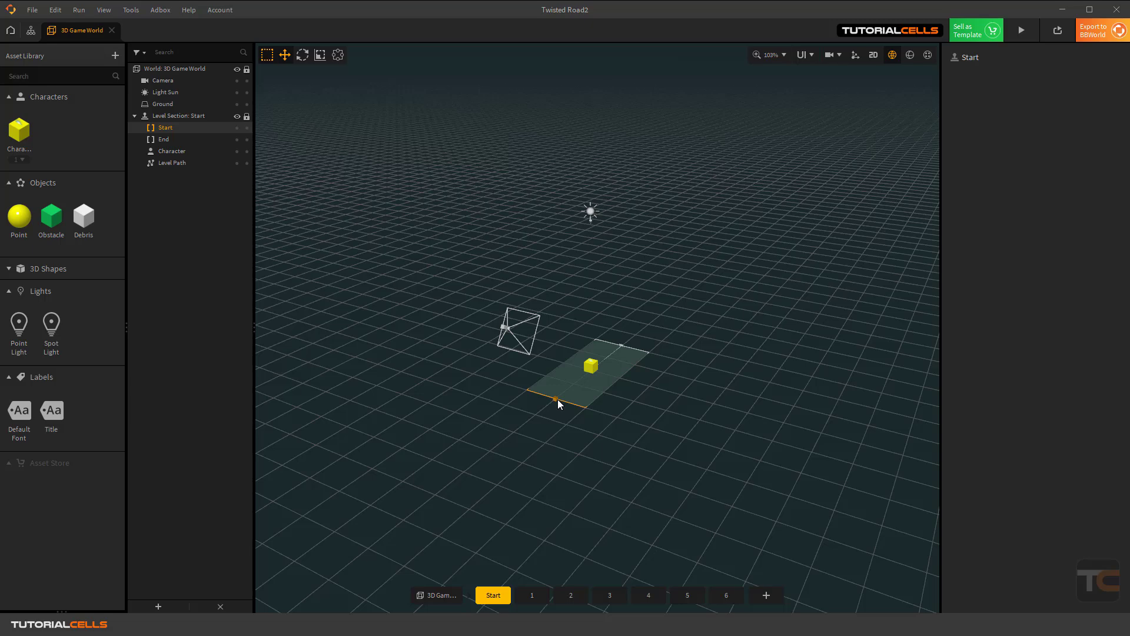
{"action": "left_click", "coordinate": [157, 606]}
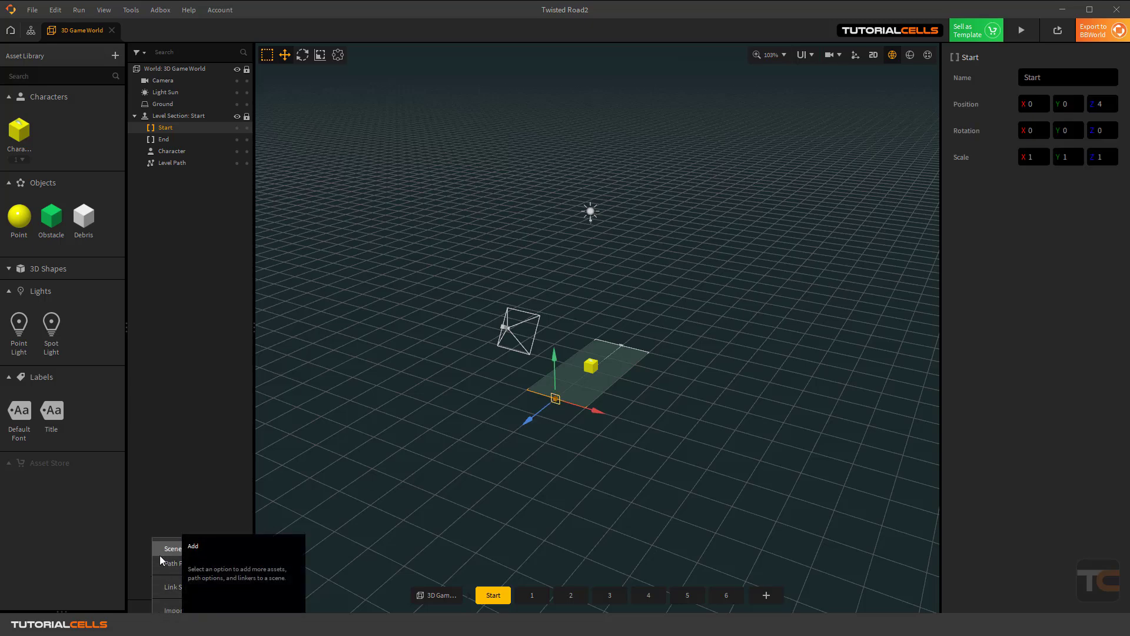
{"action": "left_click", "coordinate": [204, 492]}
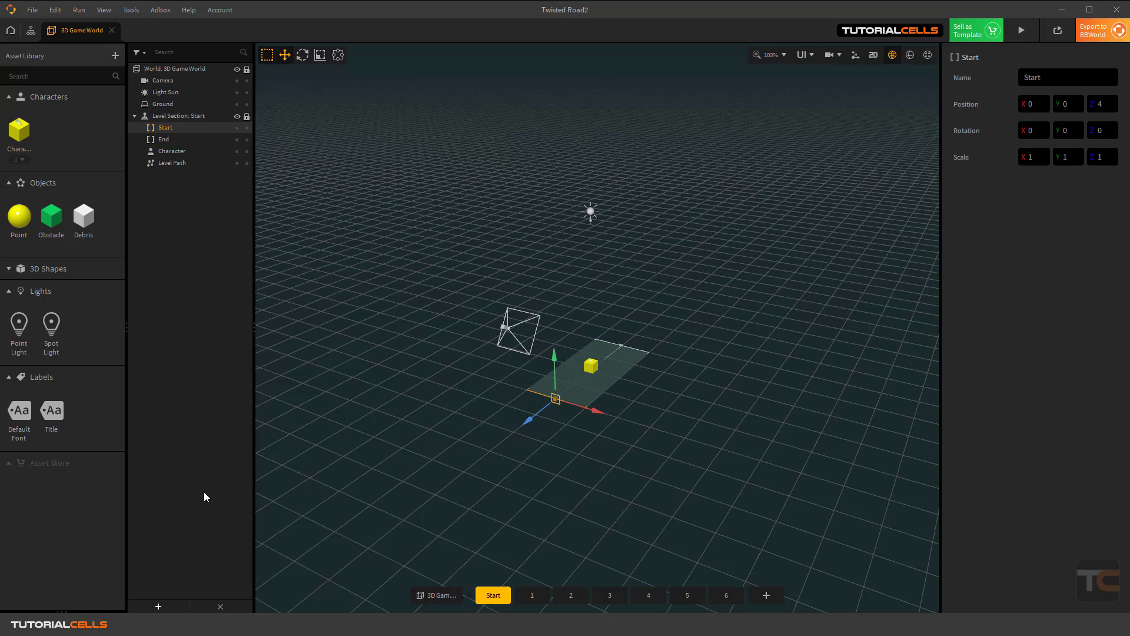
{"action": "left_click", "coordinate": [156, 605]}
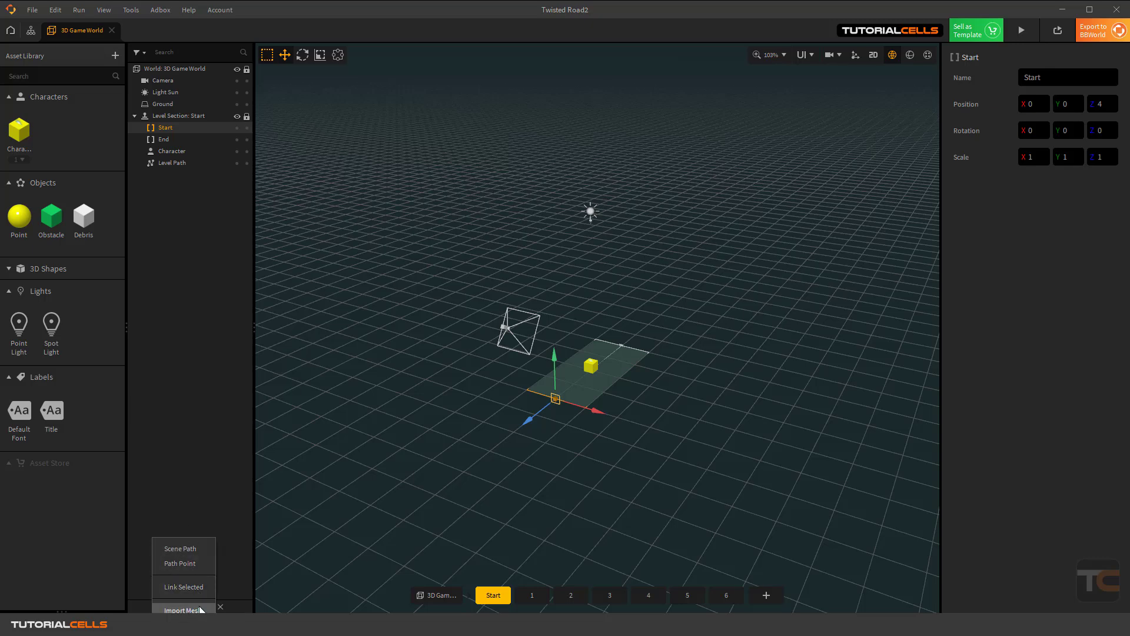
{"action": "left_click", "coordinate": [183, 451]}
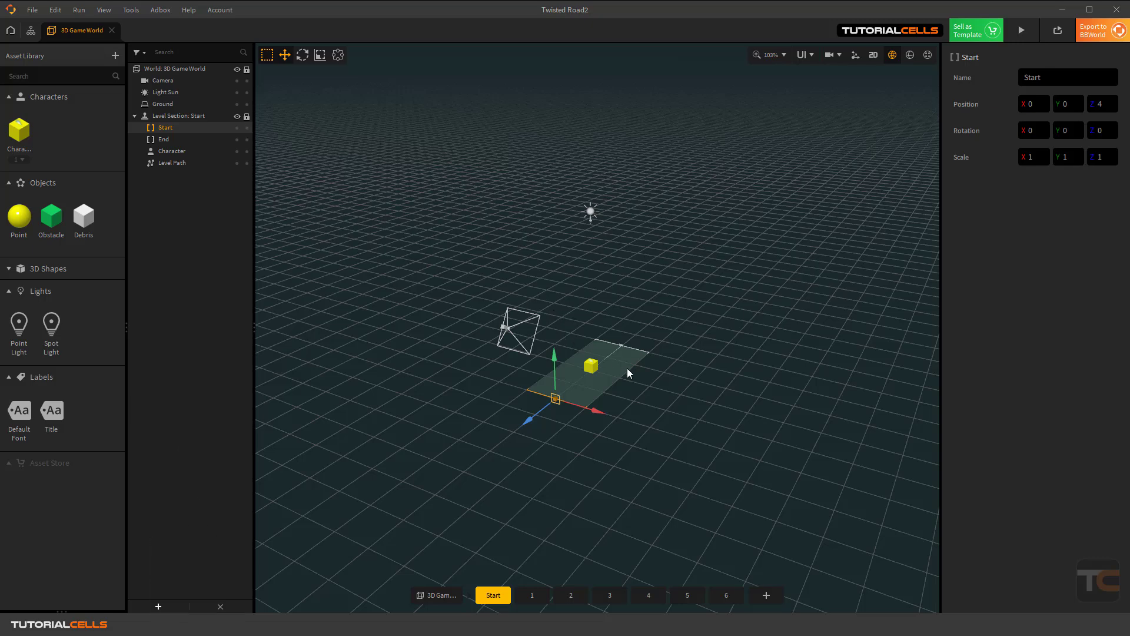
Examine the path shapes of level sections 1 to 5, and return to the Start section
{"action": "mouse_move", "coordinate": [628, 373]}
{"action": "right_mouse_down"}
{"action": "mouse_move", "coordinate": [533, 455]}
{"action": "mouse_move", "coordinate": [726, 398]}
{"action": "mouse_move", "coordinate": [745, 375]}
{"action": "mouse_move", "coordinate": [608, 412]}
{"action": "mouse_move", "coordinate": [631, 374]}
{"action": "right_mouse_up"}
{"action": "key", "text": "w"}
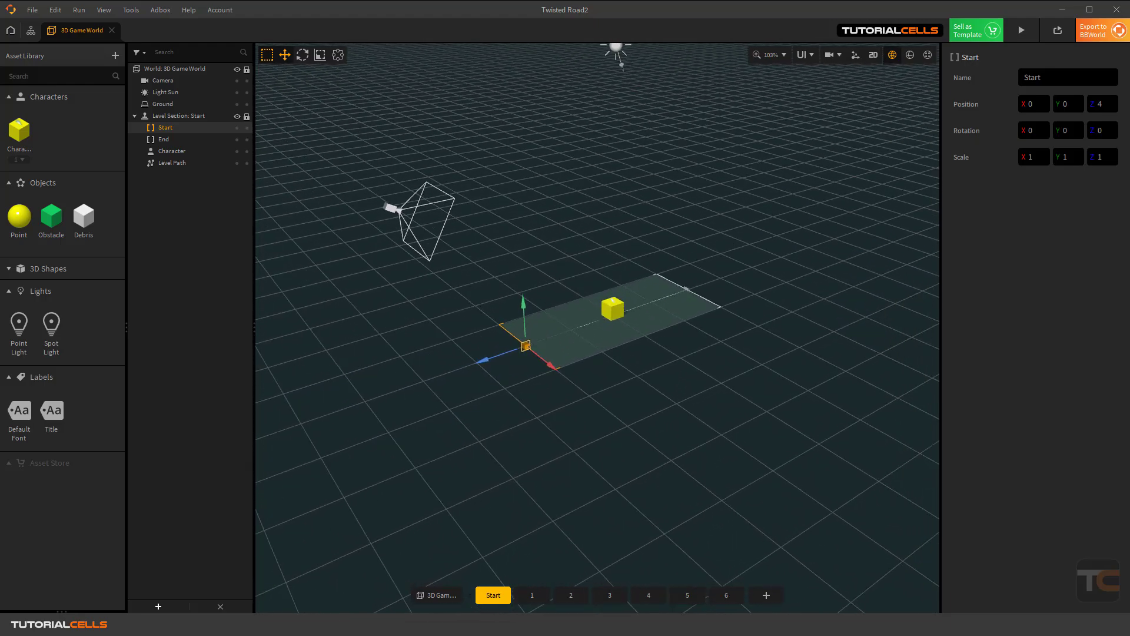
{"action": "left_click", "coordinate": [532, 595]}
{"action": "scroll", "coordinate": [609, 338], "scroll_direction": "down", "scroll_amount": 3}
{"action": "right_click_drag", "start_coordinate": [636, 331], "coordinate": [524, 328]}
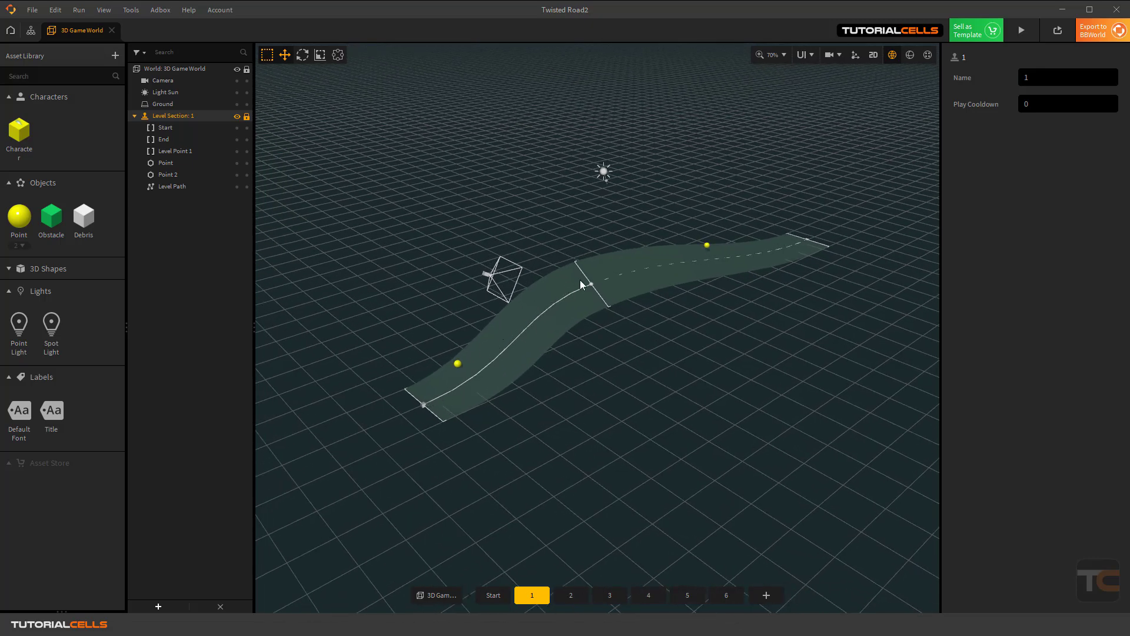
{"action": "left_click", "coordinate": [571, 595]}
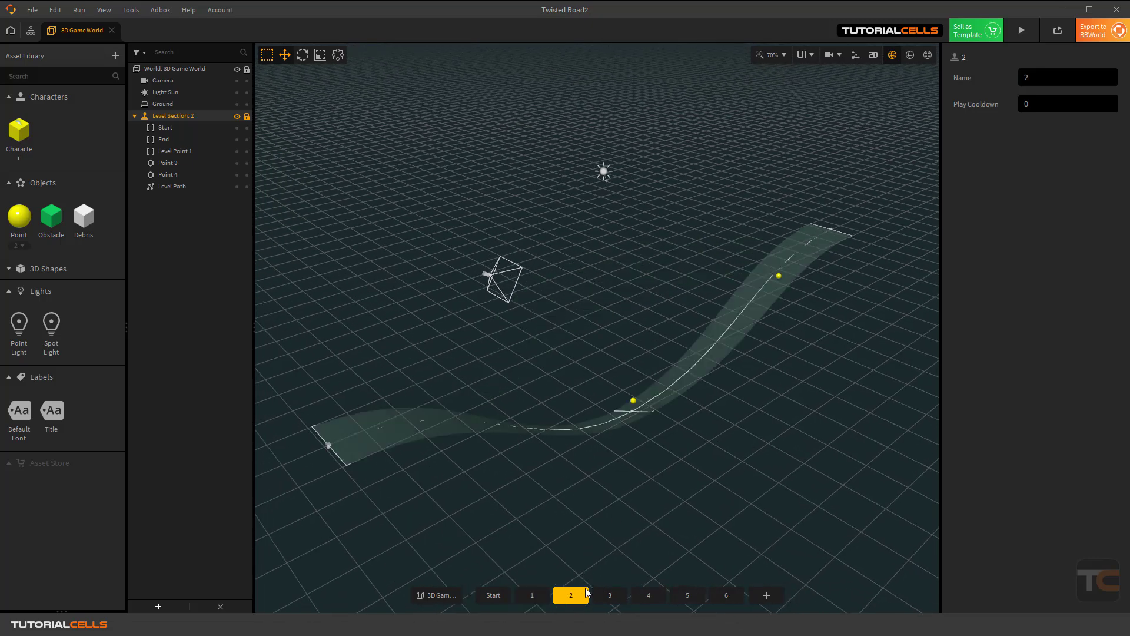
{"action": "left_click", "coordinate": [610, 595]}
{"action": "left_click", "coordinate": [648, 596]}
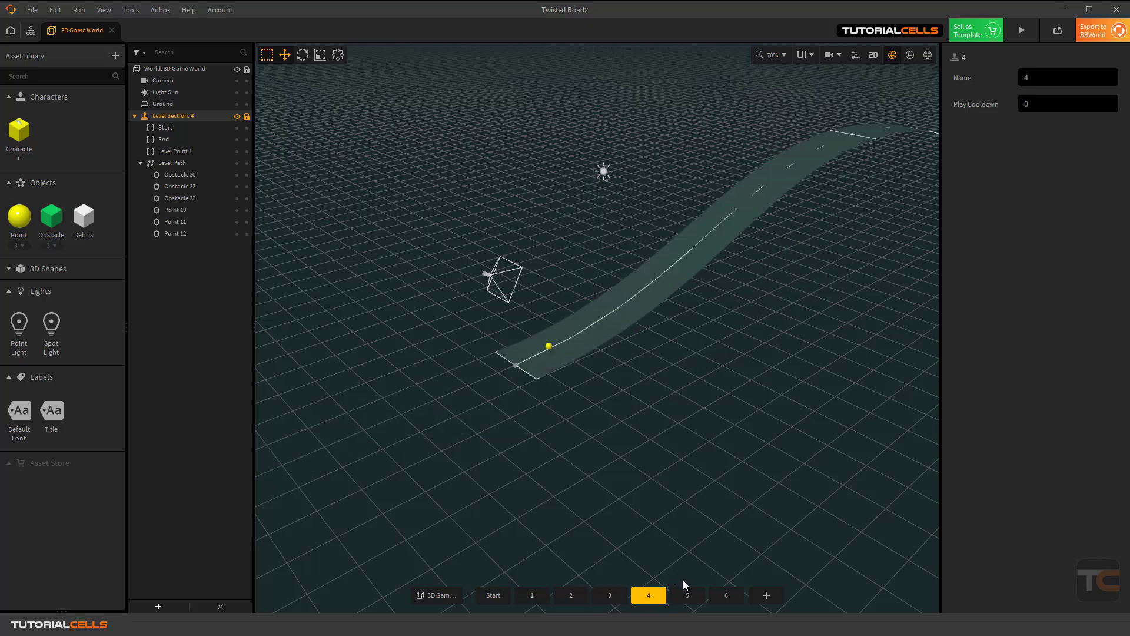
{"action": "left_click", "coordinate": [686, 596]}
{"action": "left_click", "coordinate": [494, 595]}
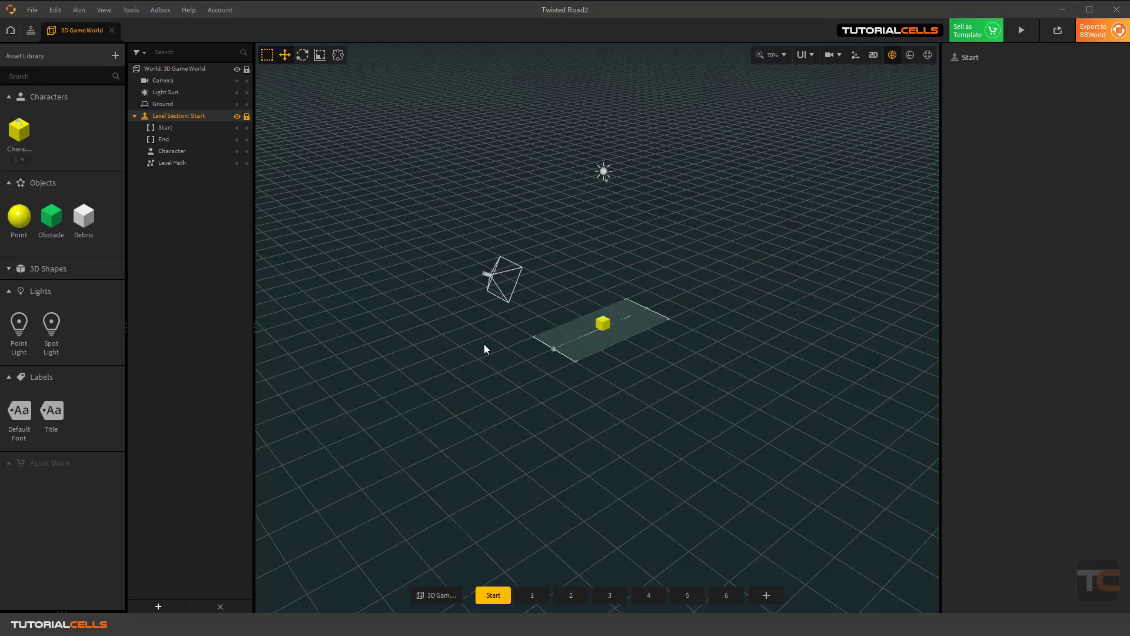
Examine the camera's settings and Position Follow options in the Start section, and show level section 2
{"action": "left_click", "coordinate": [492, 281]}
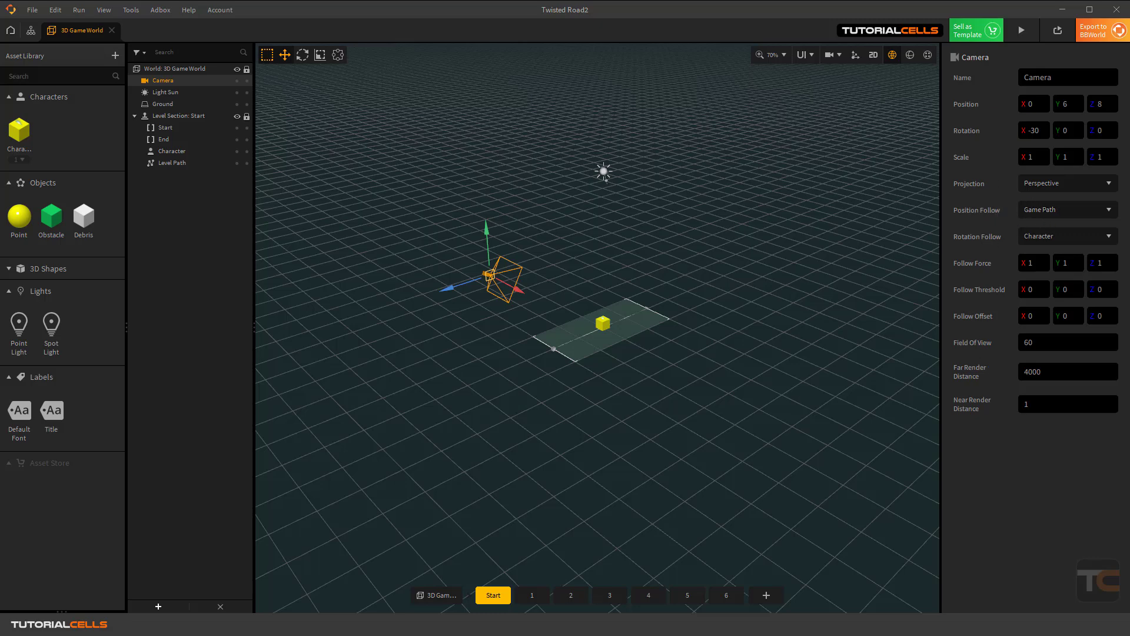
{"action": "left_click", "coordinate": [1036, 343]}
{"action": "left_click", "coordinate": [1037, 213]}
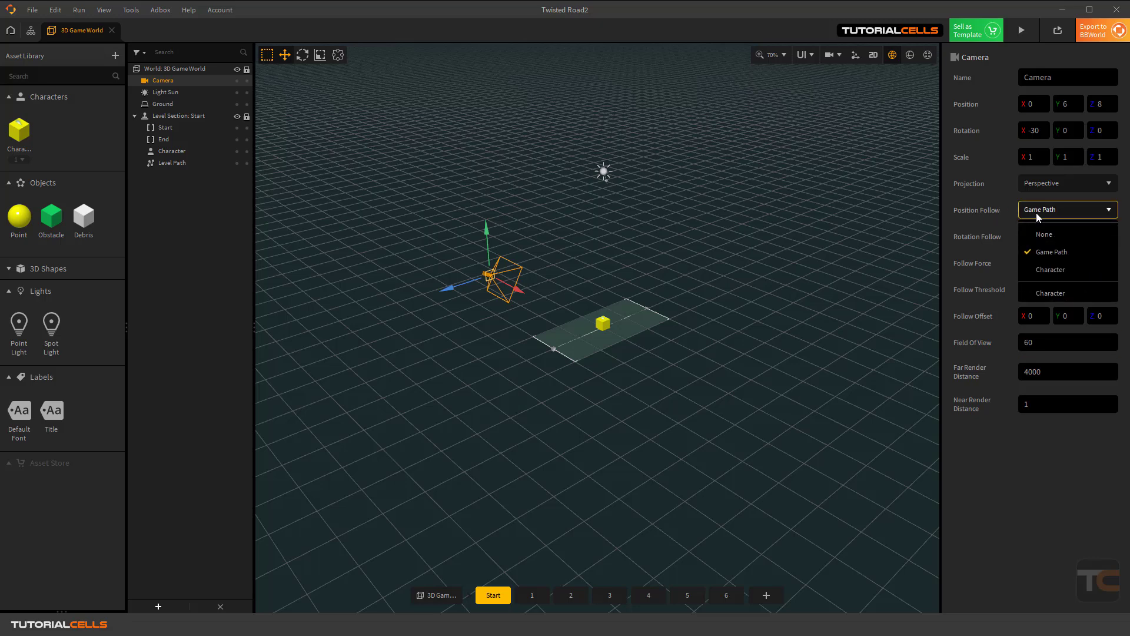
{"action": "left_click", "coordinate": [1037, 213]}
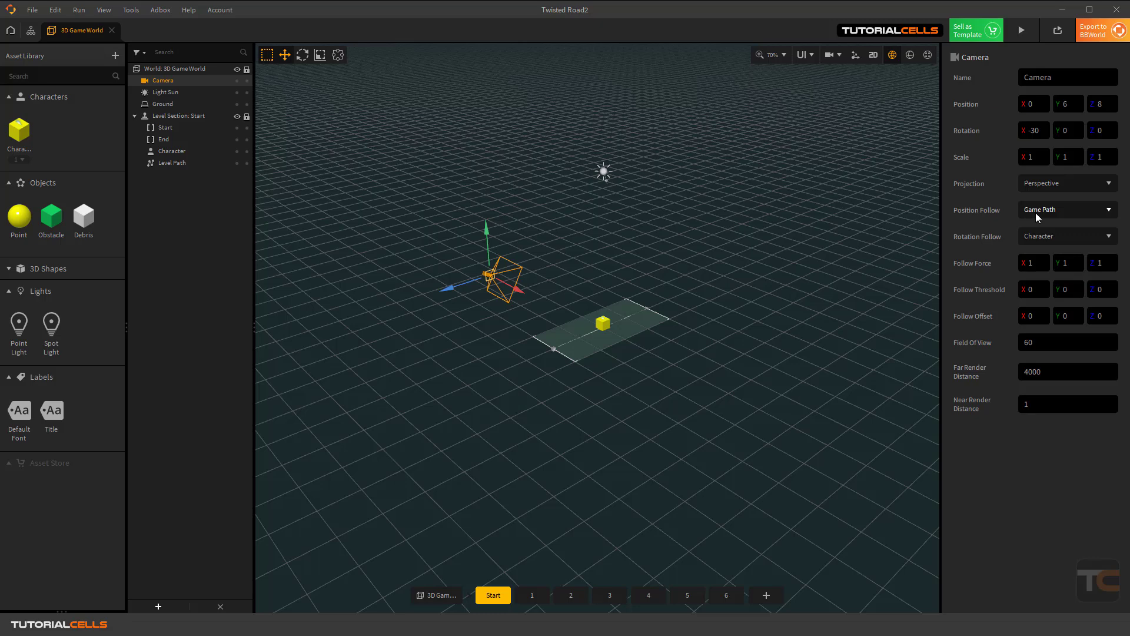
{"action": "left_click", "coordinate": [571, 594]}
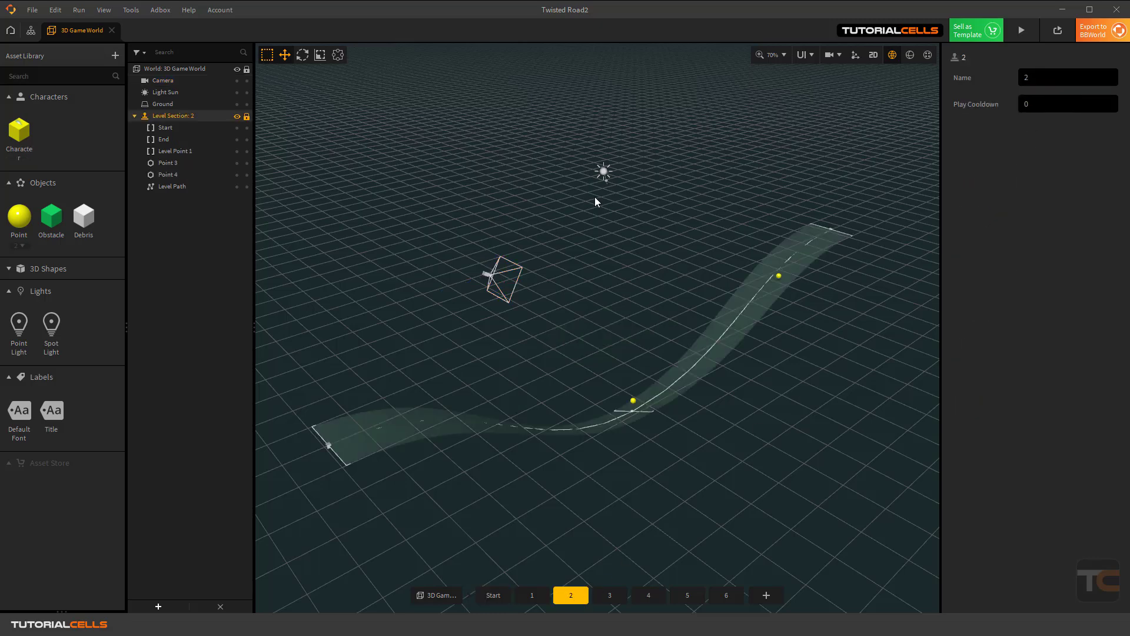
Set the camera's Position Follow to Character, test the game in the preview, and close the preview
{"action": "left_click", "coordinate": [164, 80]}
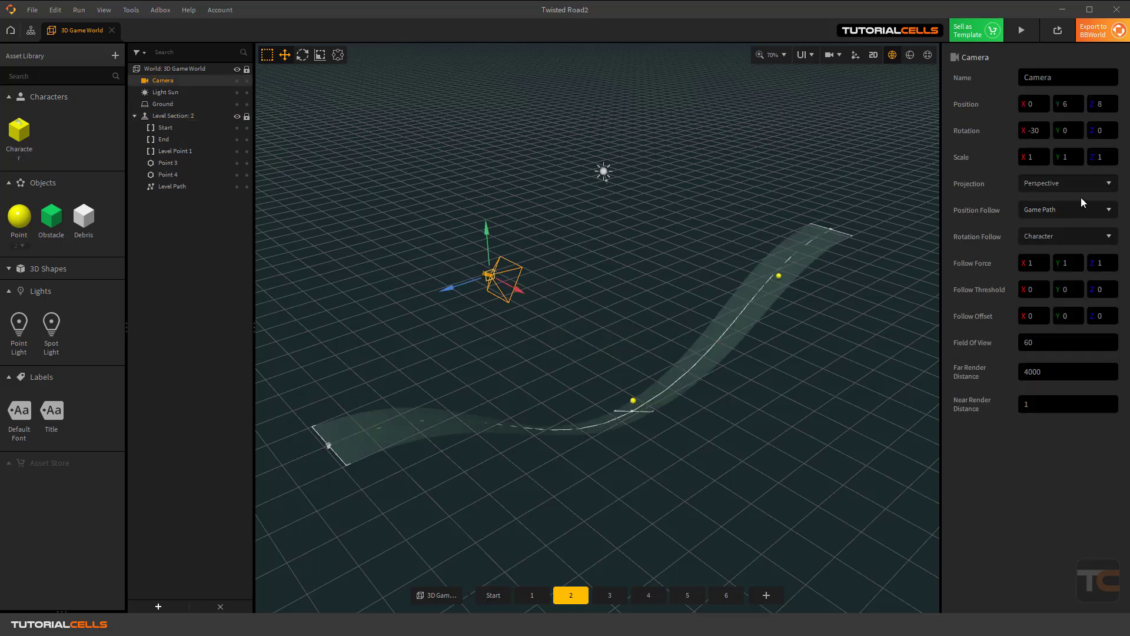
{"action": "left_click", "coordinate": [1067, 211]}
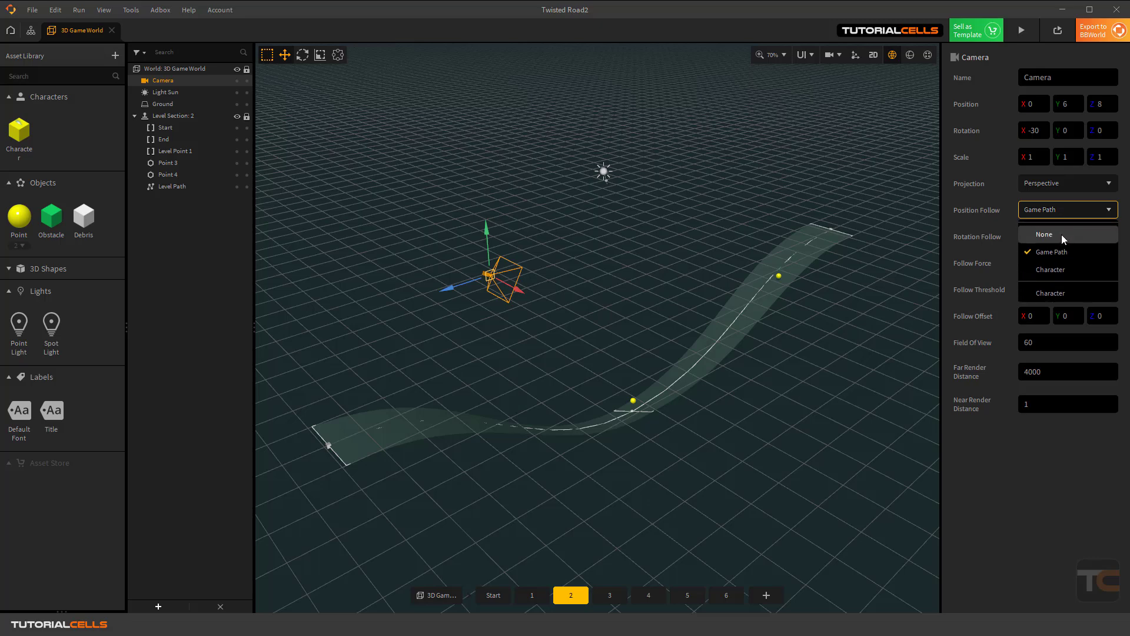
{"action": "left_click", "coordinate": [1058, 270]}
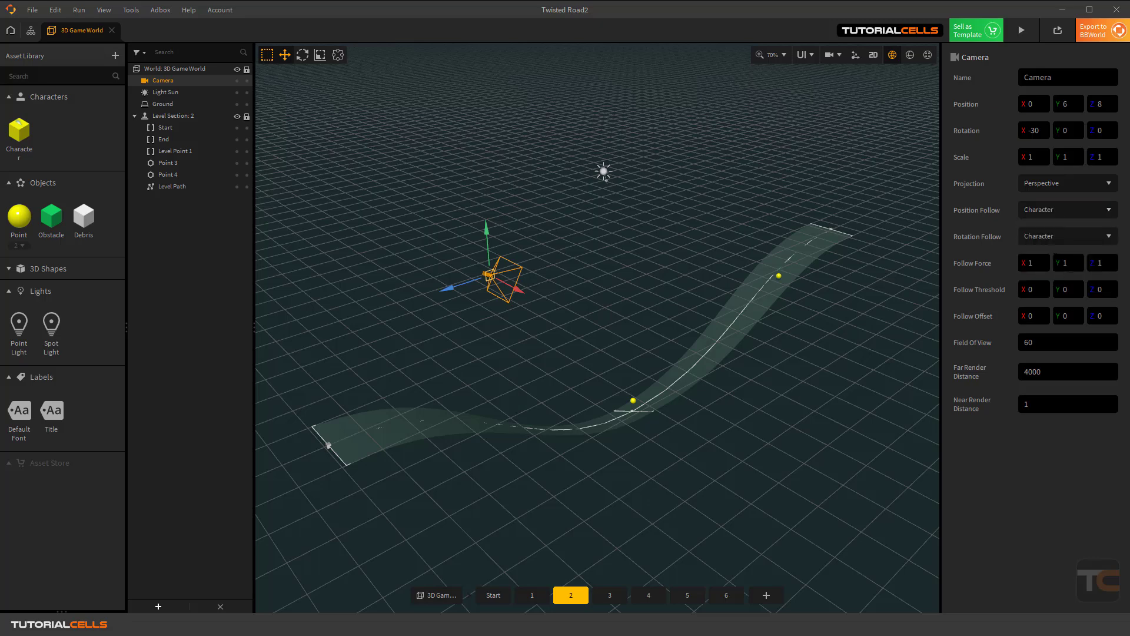
{"action": "left_click", "coordinate": [1021, 30]}
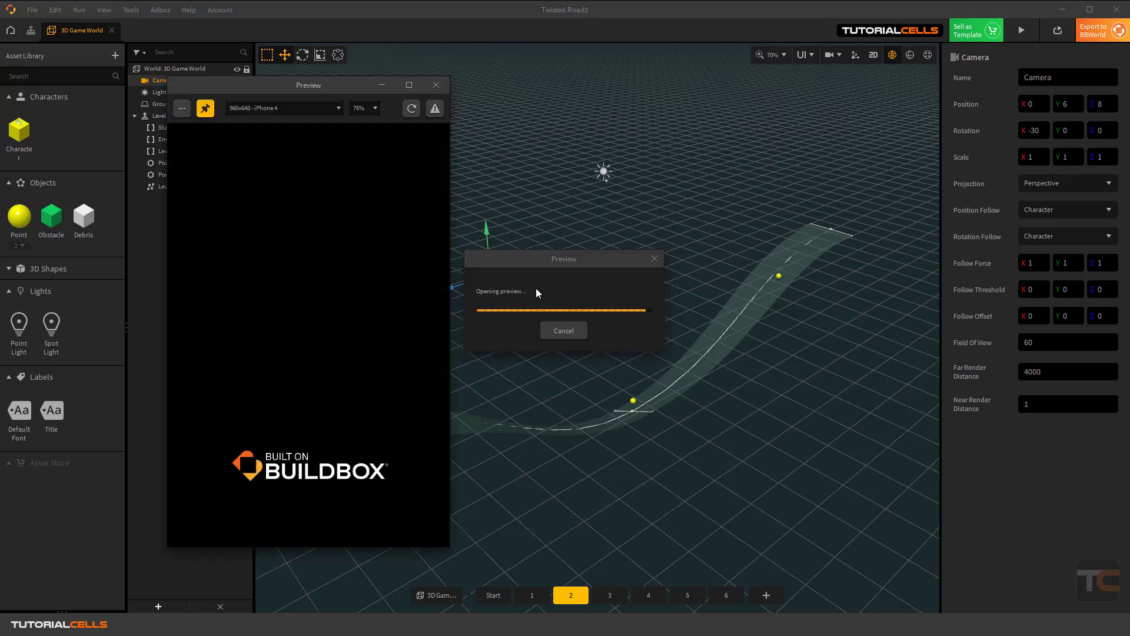
{"action": "left_click", "coordinate": [308, 320]}
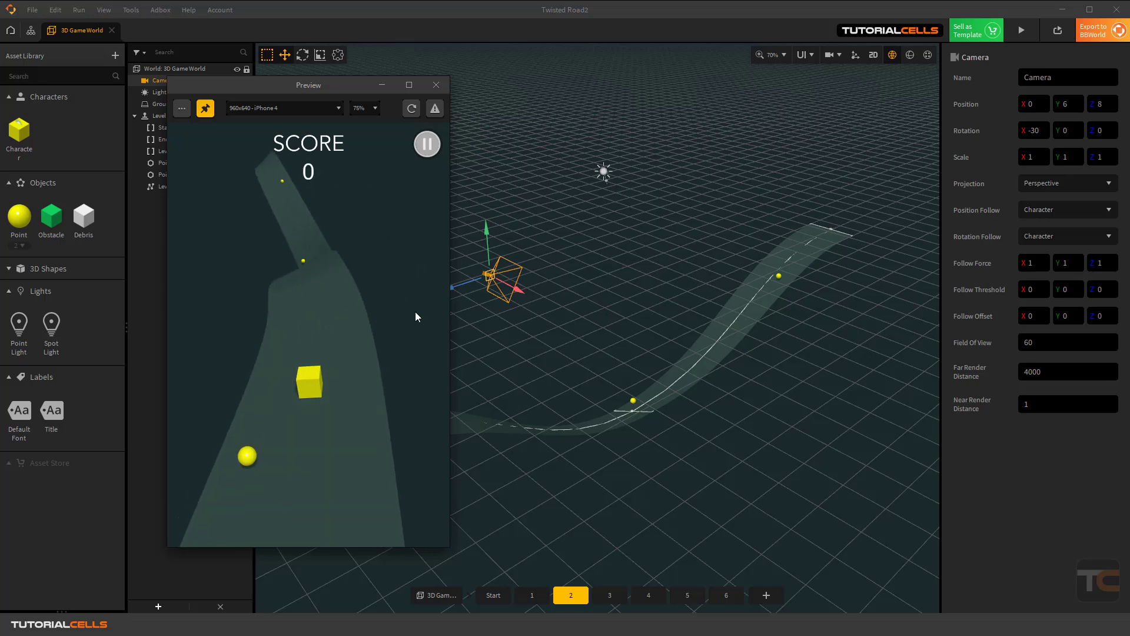
{"action": "left_click", "coordinate": [438, 84]}
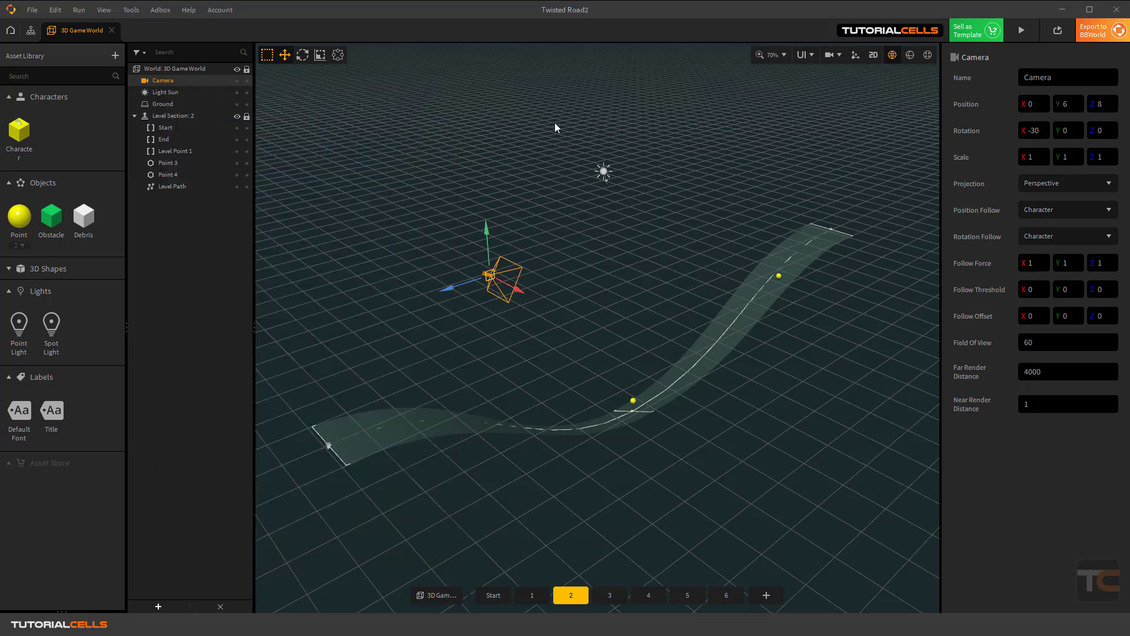
Set both Rotation Follow and Position Follow of the camera to None, and test the game in the preview
{"action": "left_click", "coordinate": [1078, 238]}
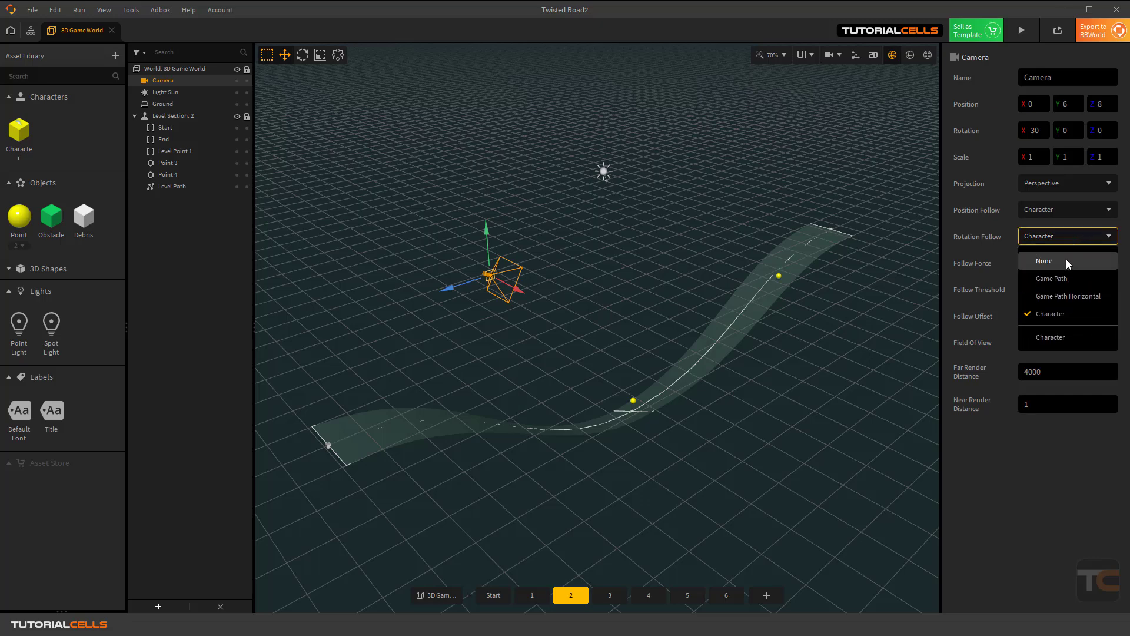
{"action": "left_click", "coordinate": [1066, 260]}
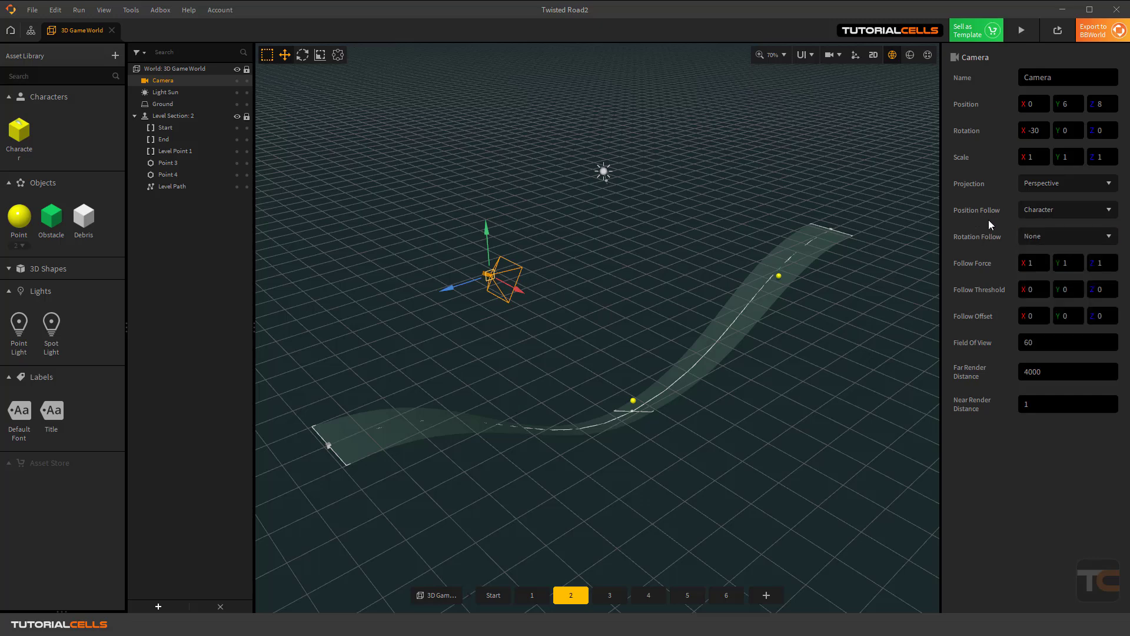
{"action": "left_click", "coordinate": [1064, 208]}
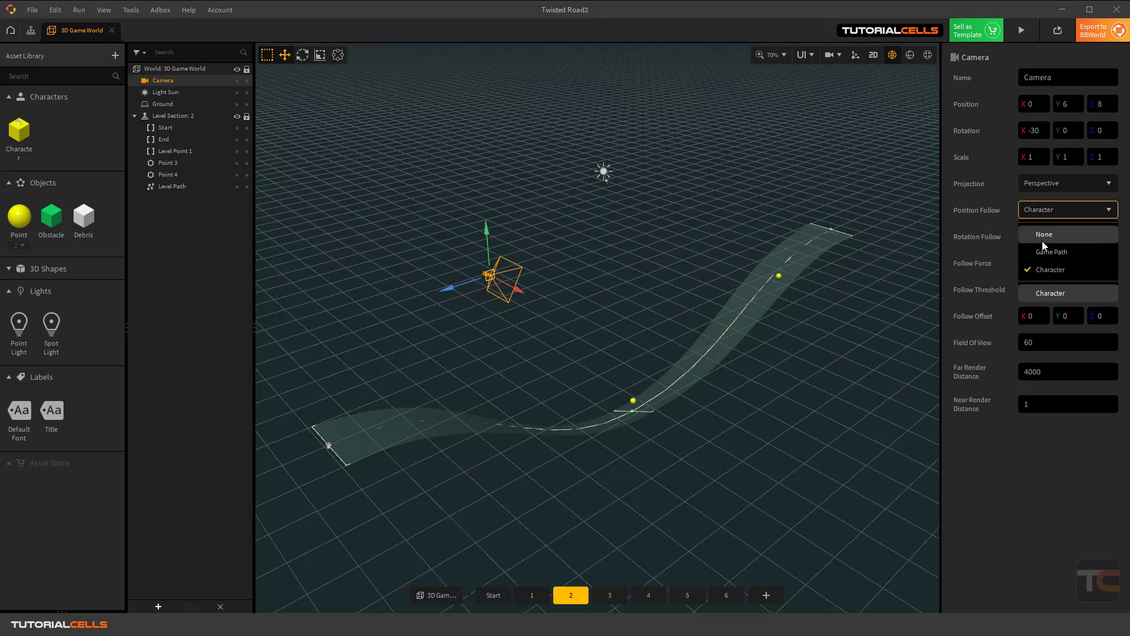
{"action": "left_click", "coordinate": [1042, 236]}
{"action": "left_click", "coordinate": [1021, 30]}
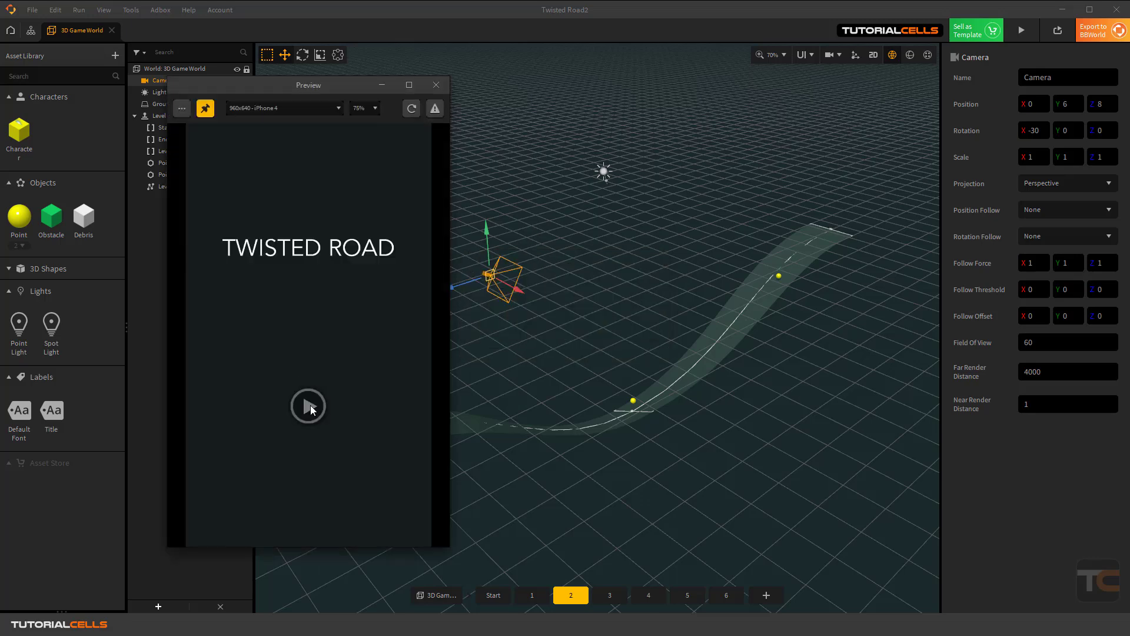
{"action": "left_click", "coordinate": [308, 405]}
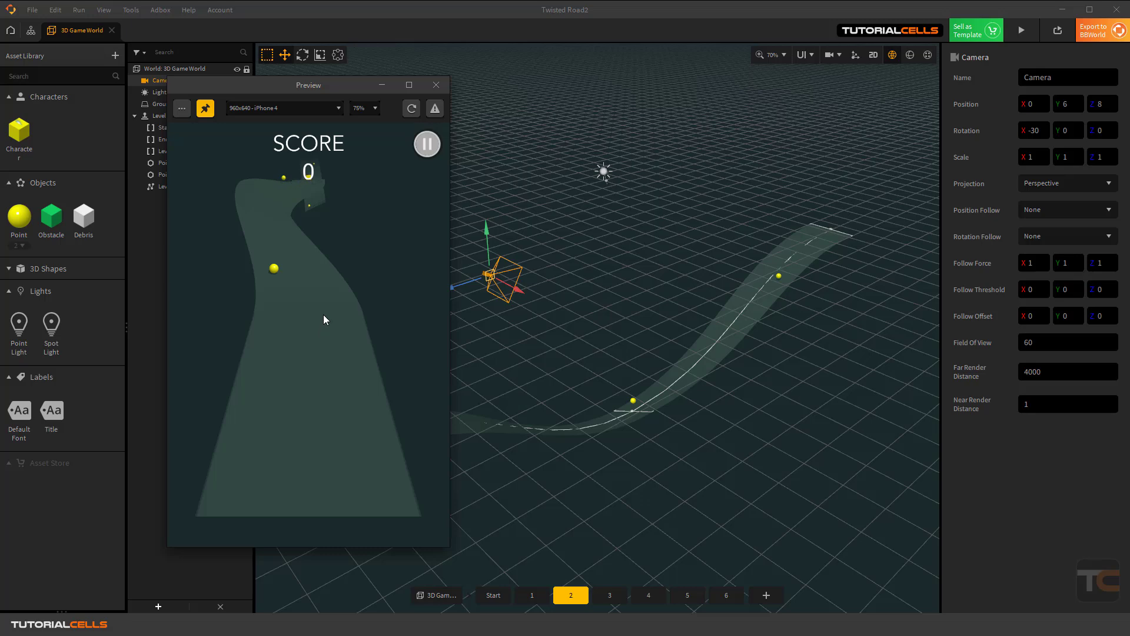
{"action": "left_click", "coordinate": [436, 85]}
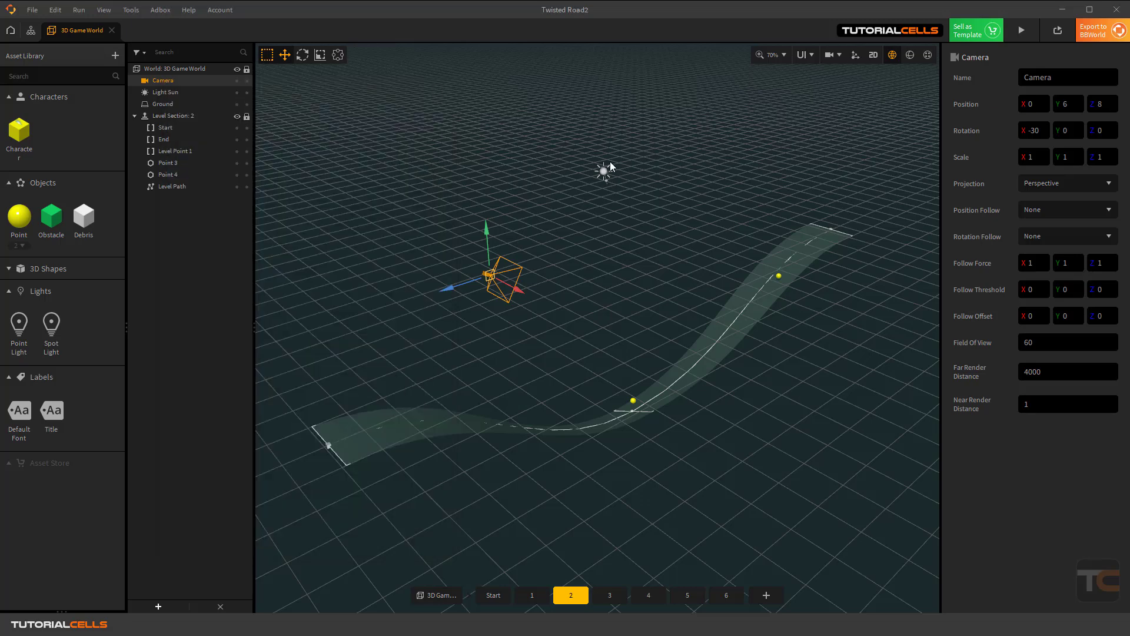
Set the camera's Position Follow to Character with Rotation Follow at None, and play a preview of the game
{"action": "left_click", "coordinate": [1039, 210]}
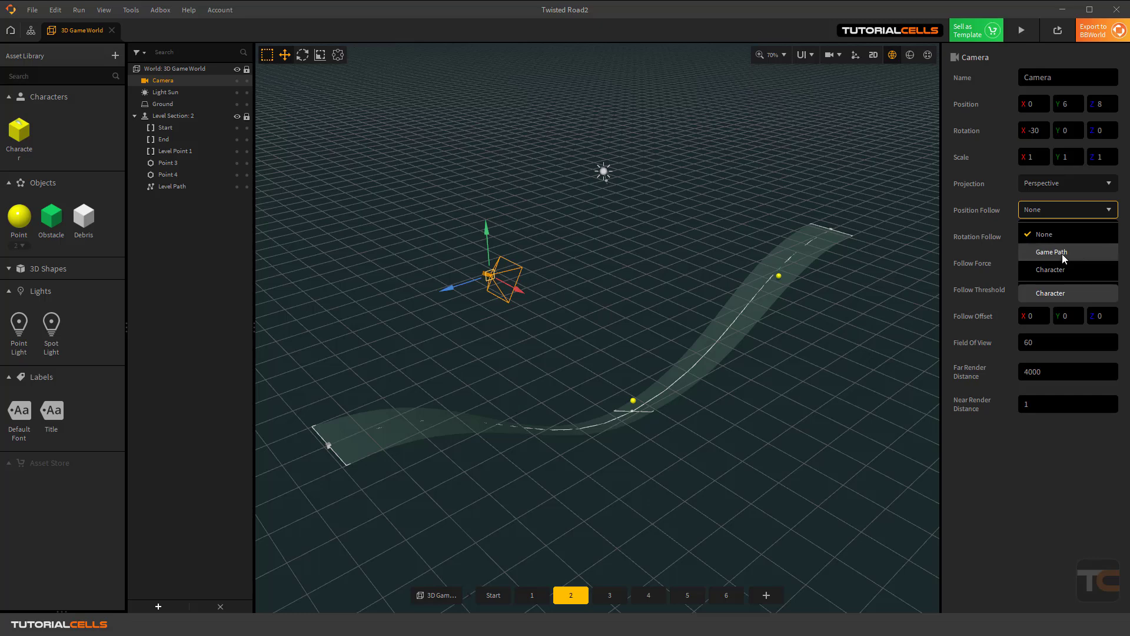
{"action": "left_click", "coordinate": [1062, 270]}
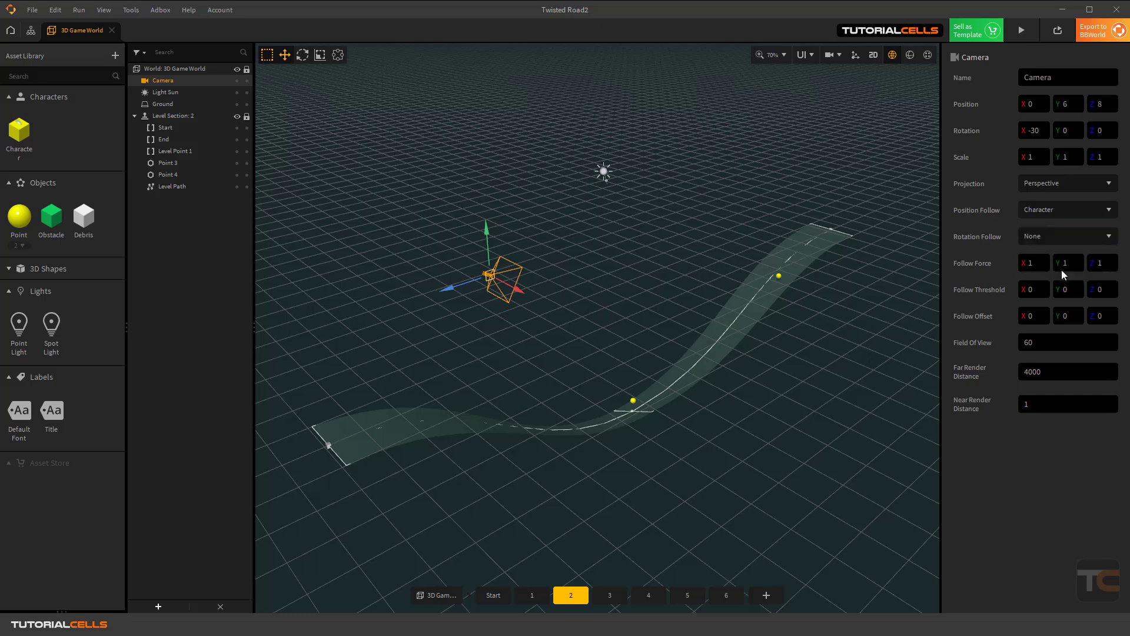
{"action": "left_click", "coordinate": [1020, 33]}
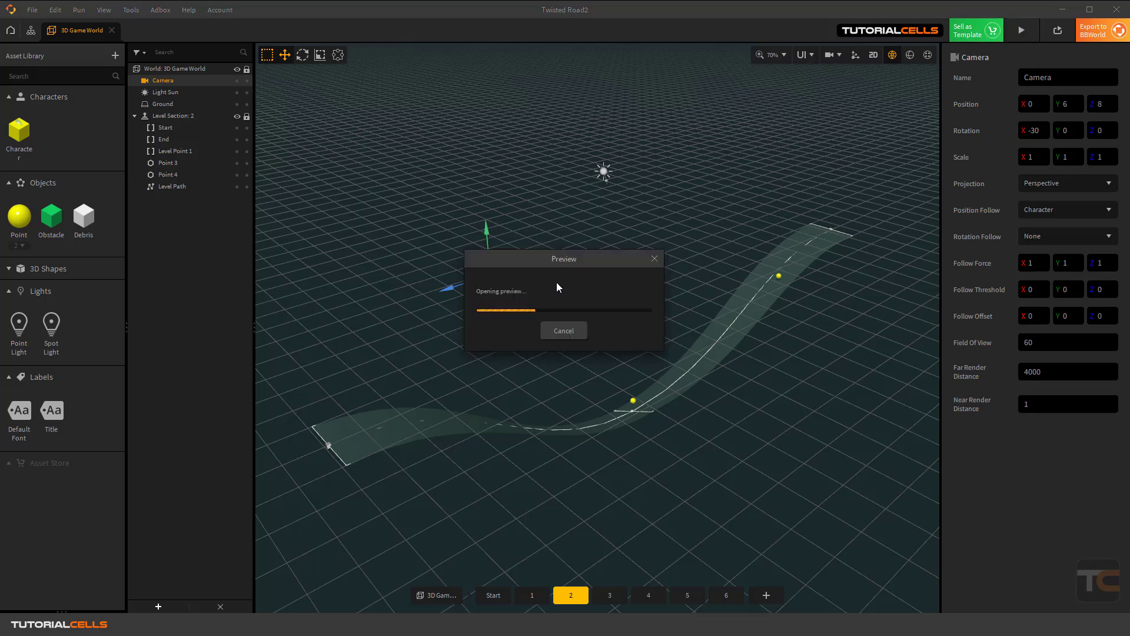
{"action": "left_click_drag", "start_coordinate": [285, 89], "coordinate": [417, 89]}
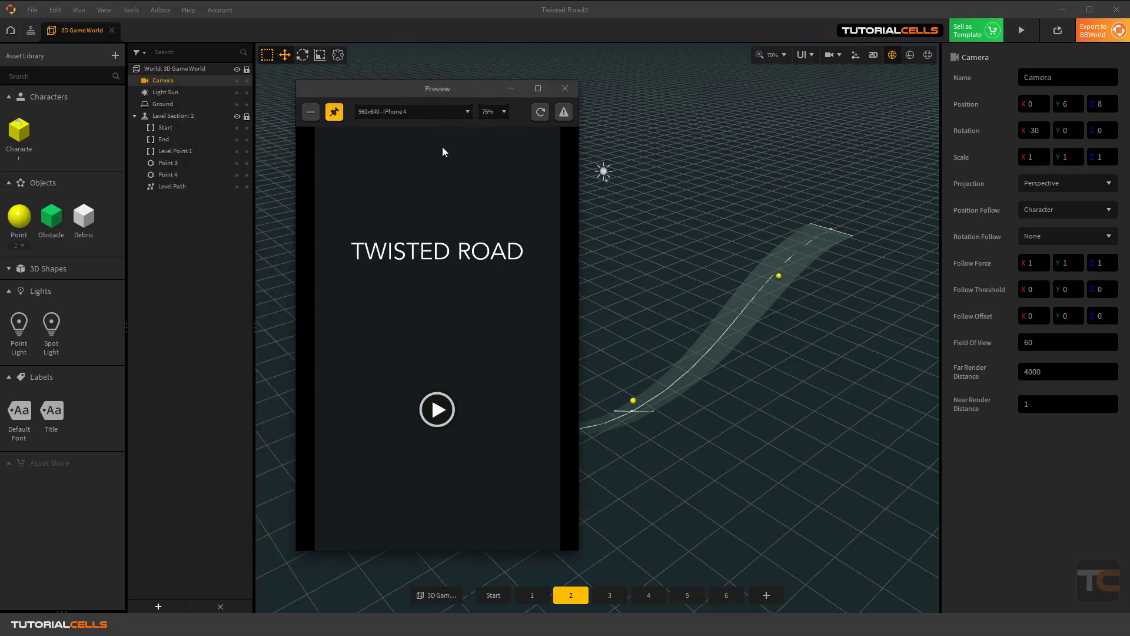
{"action": "left_click", "coordinate": [437, 410]}
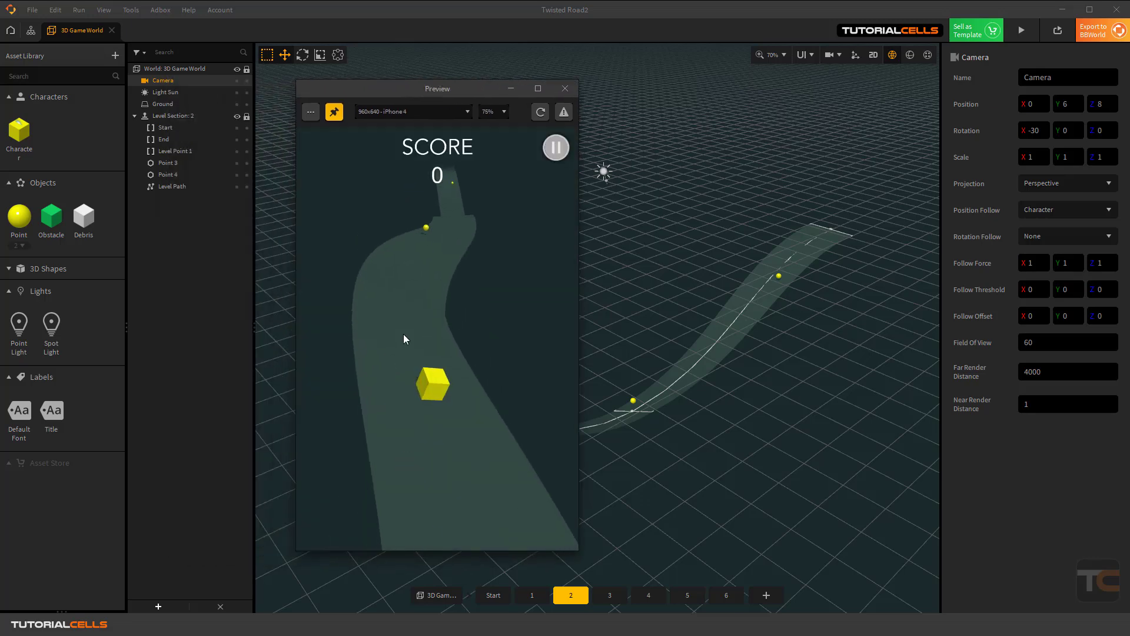
{"action": "left_click", "coordinate": [565, 88]}
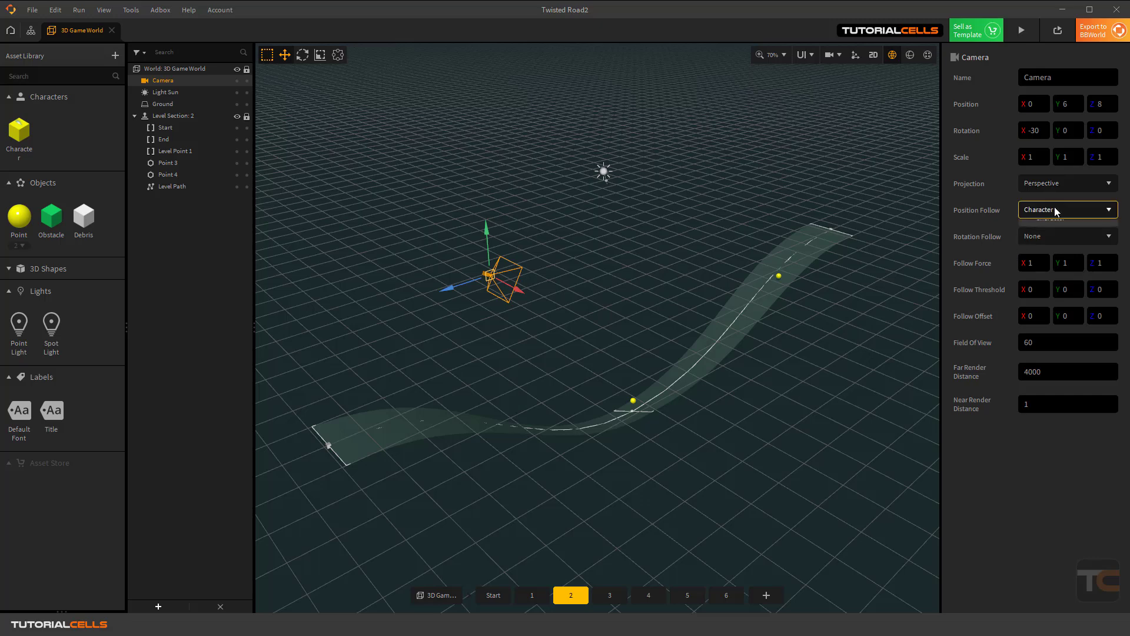
Set the camera's Position Follow to Game Path with Rotation Follow at None, and test it in the preview
{"action": "left_click", "coordinate": [1090, 210]}
{"action": "left_click", "coordinate": [1053, 251]}
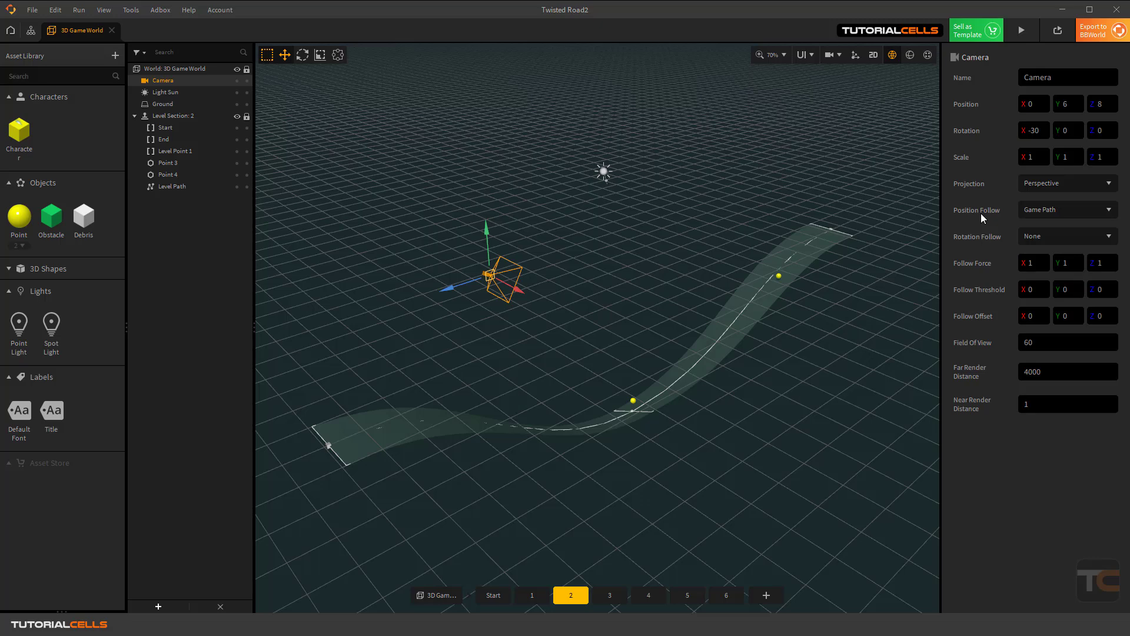
{"action": "left_click", "coordinate": [1042, 210]}
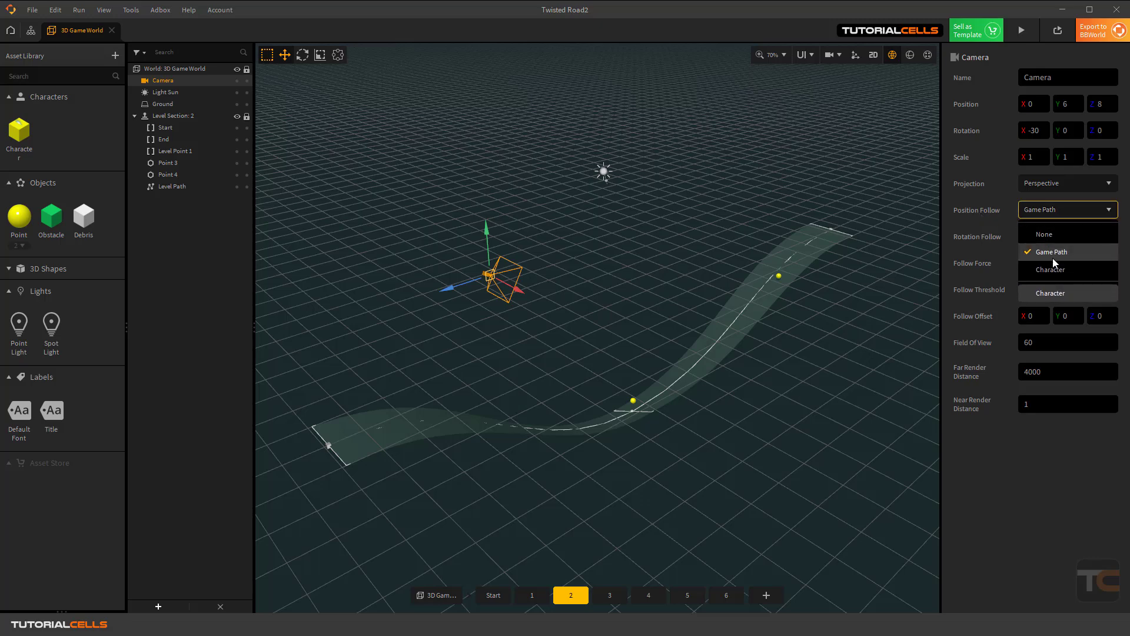
{"action": "left_click", "coordinate": [1022, 30]}
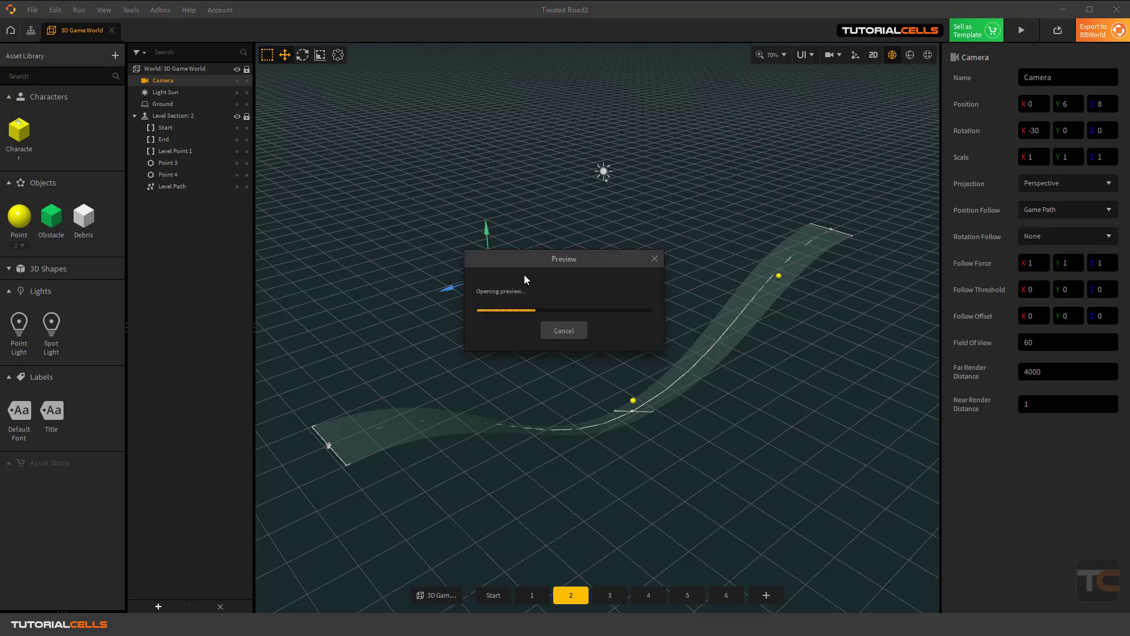
{"action": "left_click", "coordinate": [439, 399]}
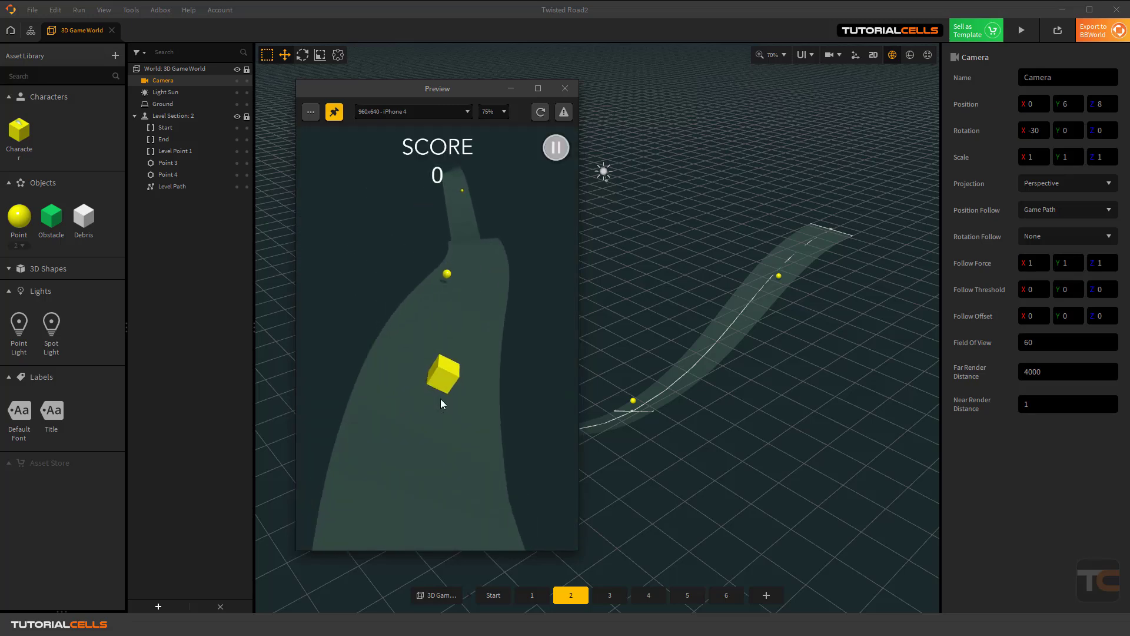
{"action": "left_click", "coordinate": [566, 88]}
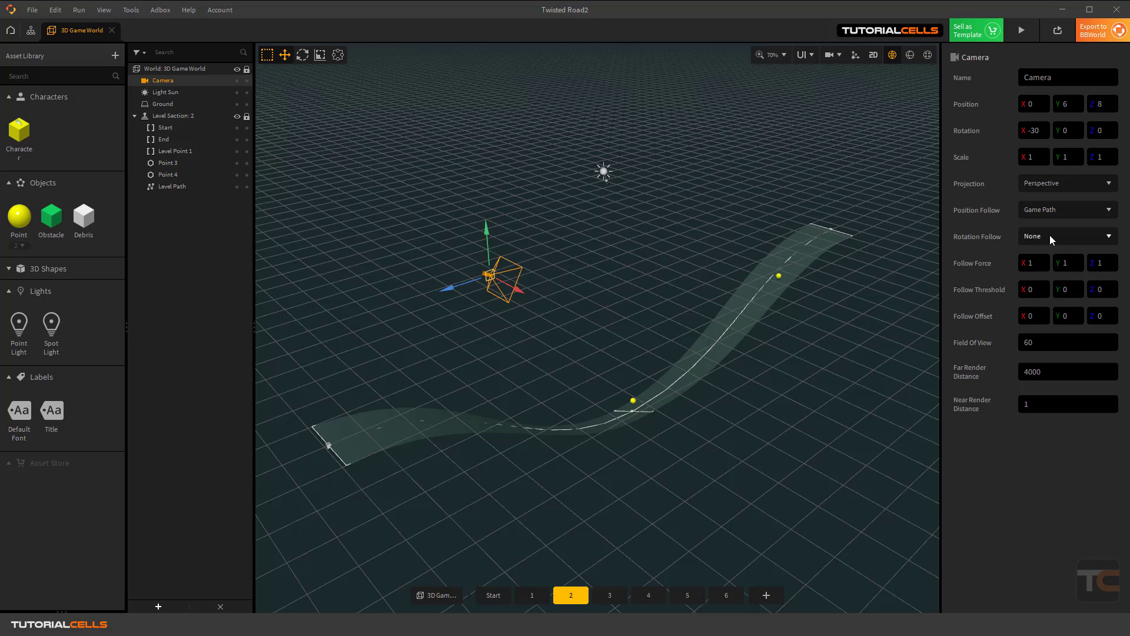
Set the camera's Position Follow to Character and Rotation Follow to Game Path, and play the game in the preview
{"action": "left_click", "coordinate": [1061, 208]}
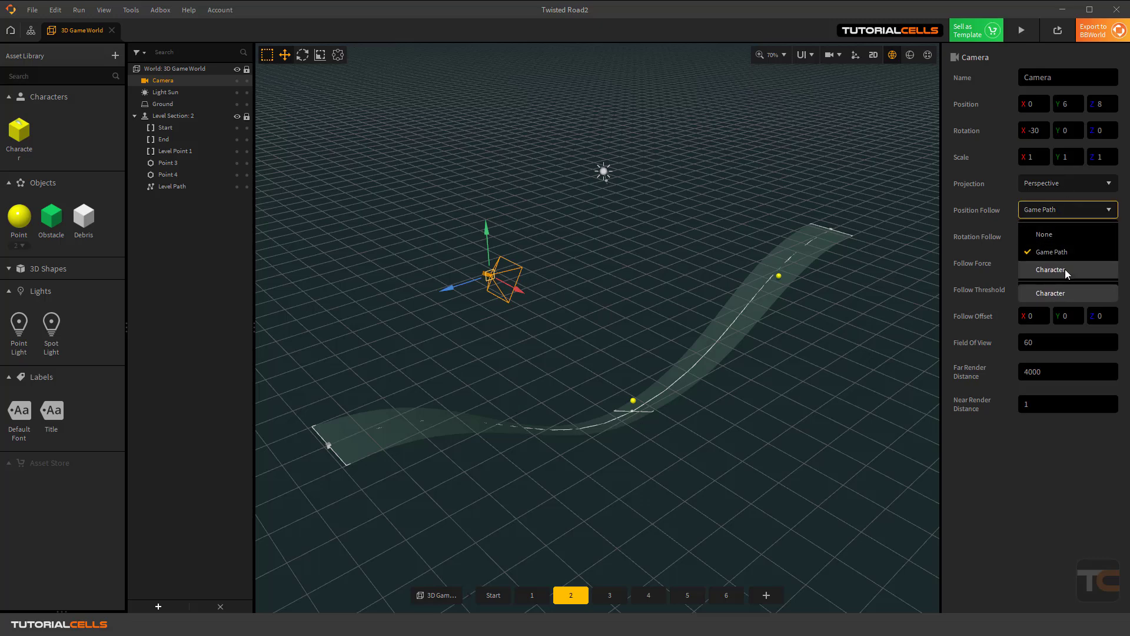
{"action": "left_click", "coordinate": [1065, 269]}
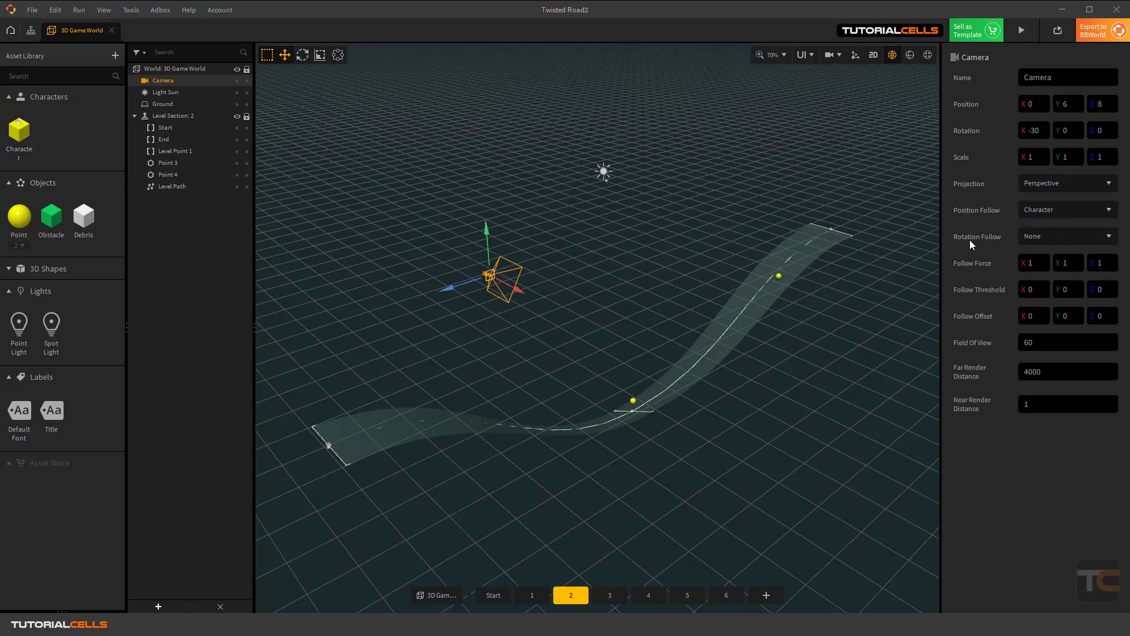
{"action": "left_click", "coordinate": [1043, 239]}
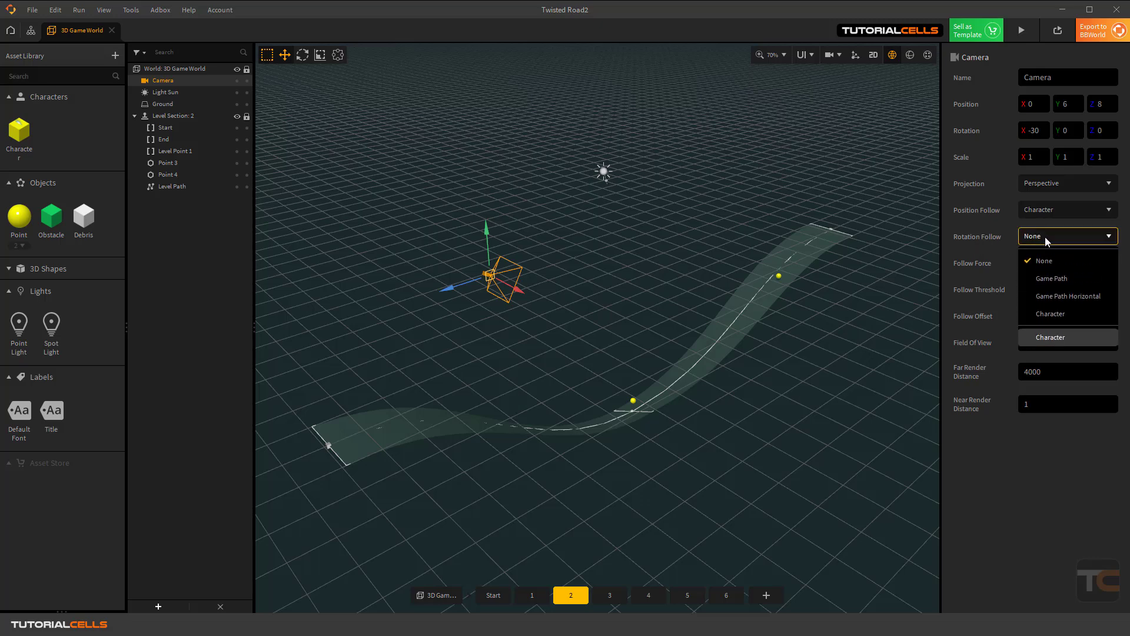
{"action": "left_click", "coordinate": [1068, 280]}
{"action": "left_click", "coordinate": [1027, 31]}
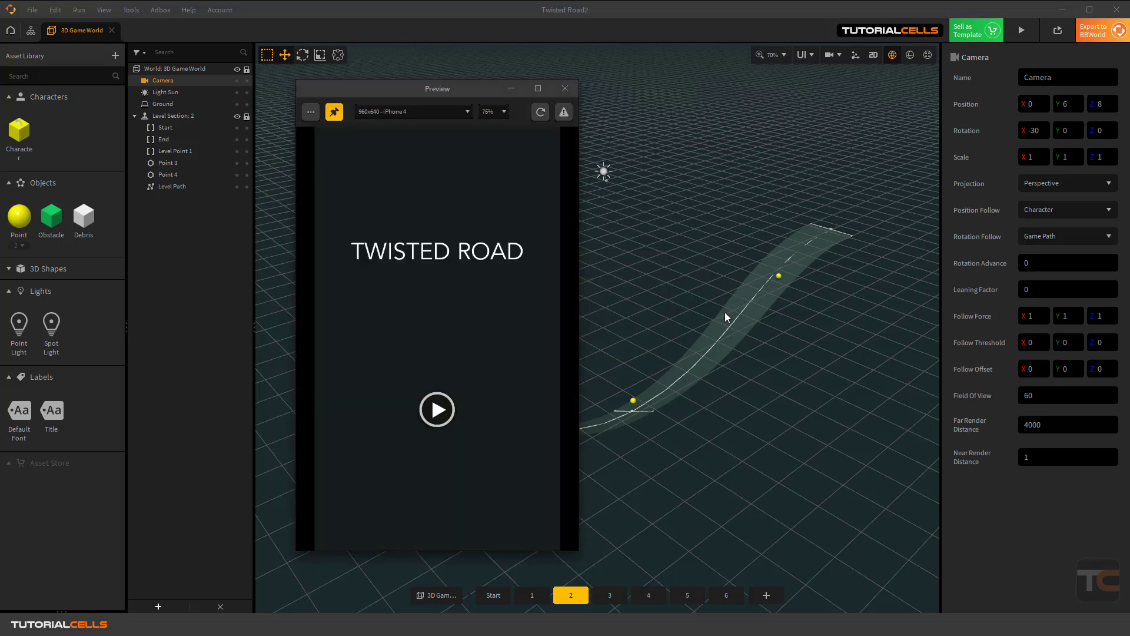
{"action": "left_click", "coordinate": [443, 429]}
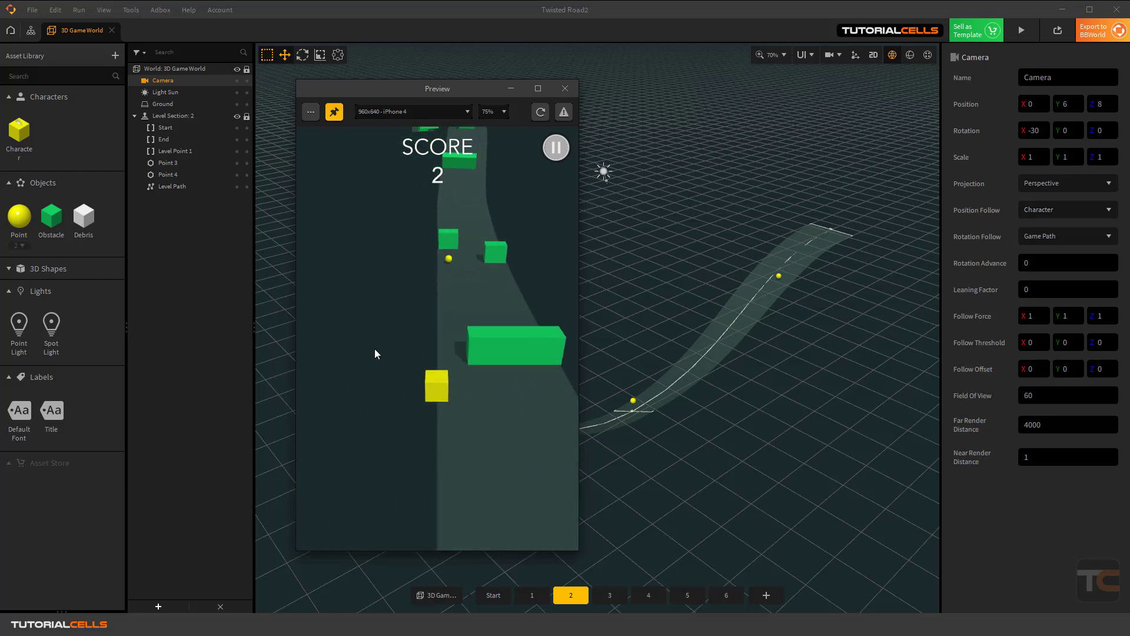
{"action": "left_click", "coordinate": [565, 88]}
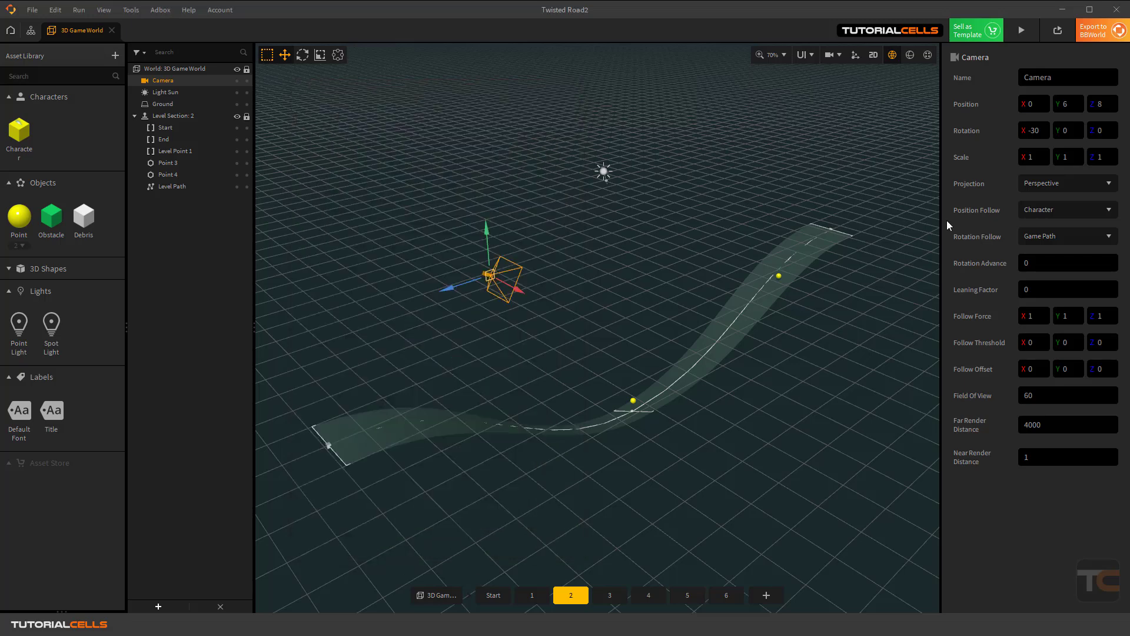
Set the camera's Position Follow to Game Path, keeping Rotation Follow on Game Path, and test the game in the preview
{"action": "left_click", "coordinate": [1036, 215]}
{"action": "left_click", "coordinate": [1068, 254]}
{"action": "left_click", "coordinate": [1020, 30]}
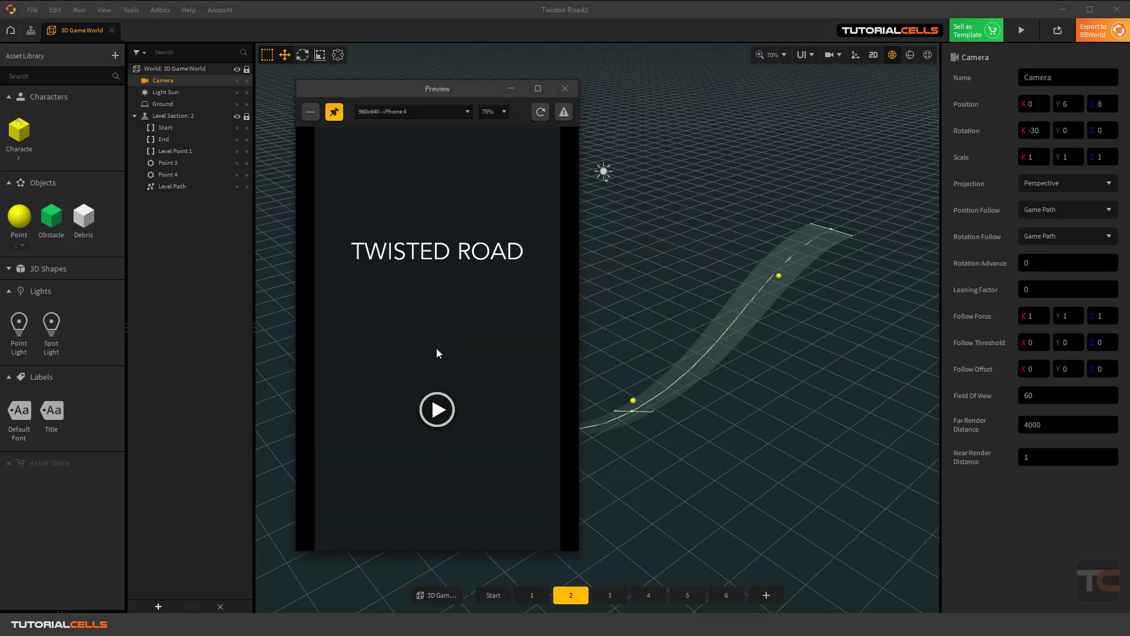
{"action": "left_click", "coordinate": [441, 407]}
{"action": "left_click_drag", "start_coordinate": [444, 406], "coordinate": [470, 278]}
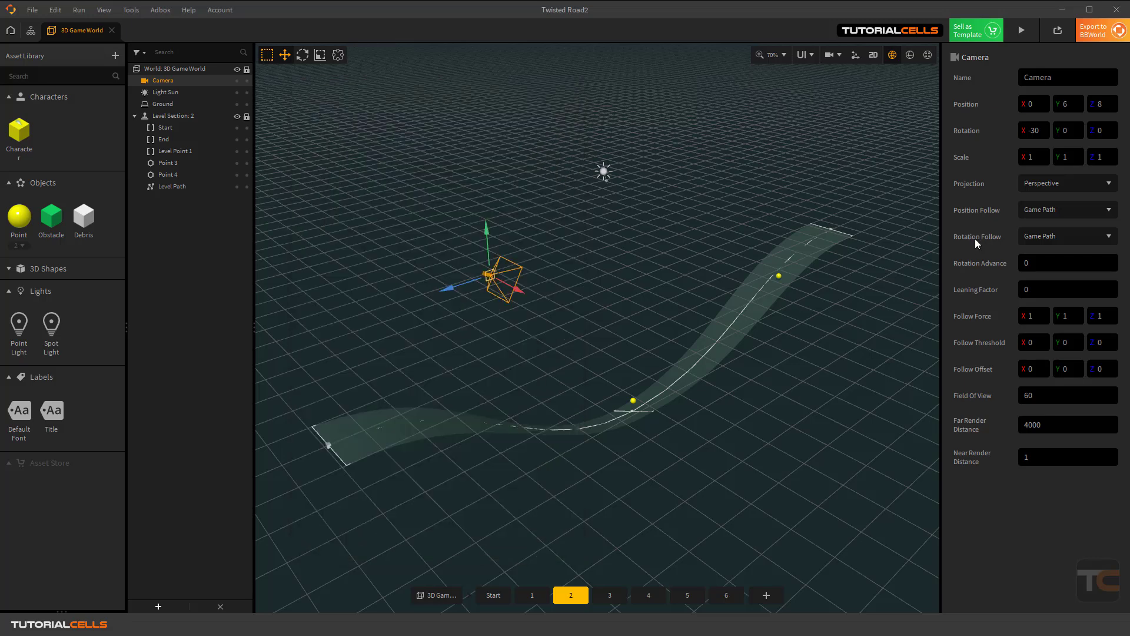
Set the camera's Rotation Follow to Game Path Horizontal, play the game in the preview, and close the preview
{"action": "left_click", "coordinate": [1049, 237]}
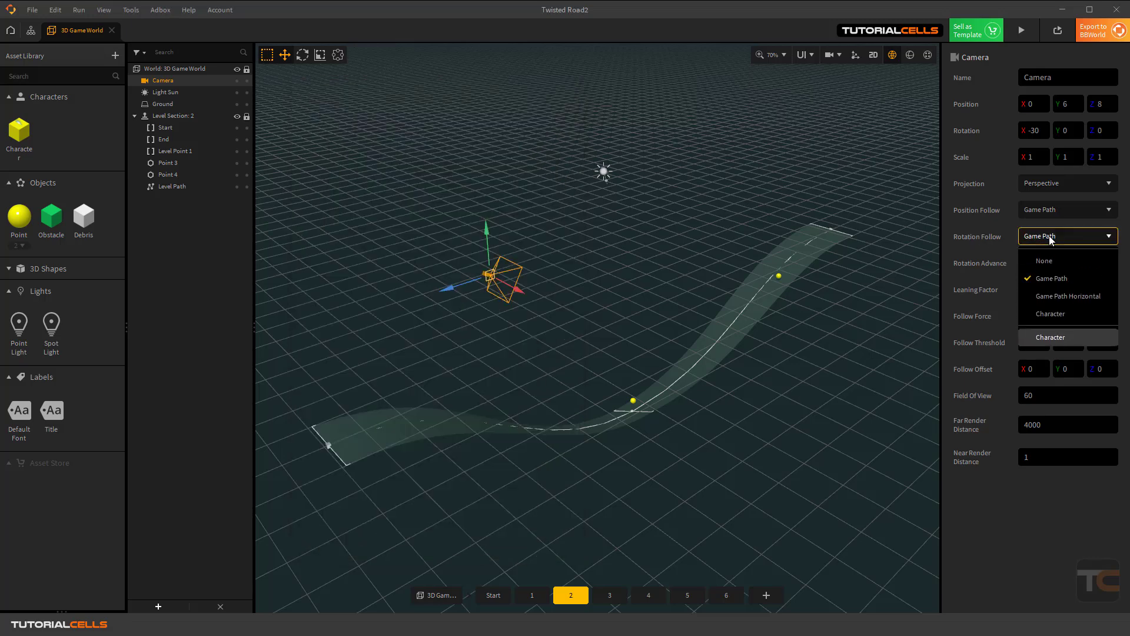
{"action": "left_click", "coordinate": [1047, 294]}
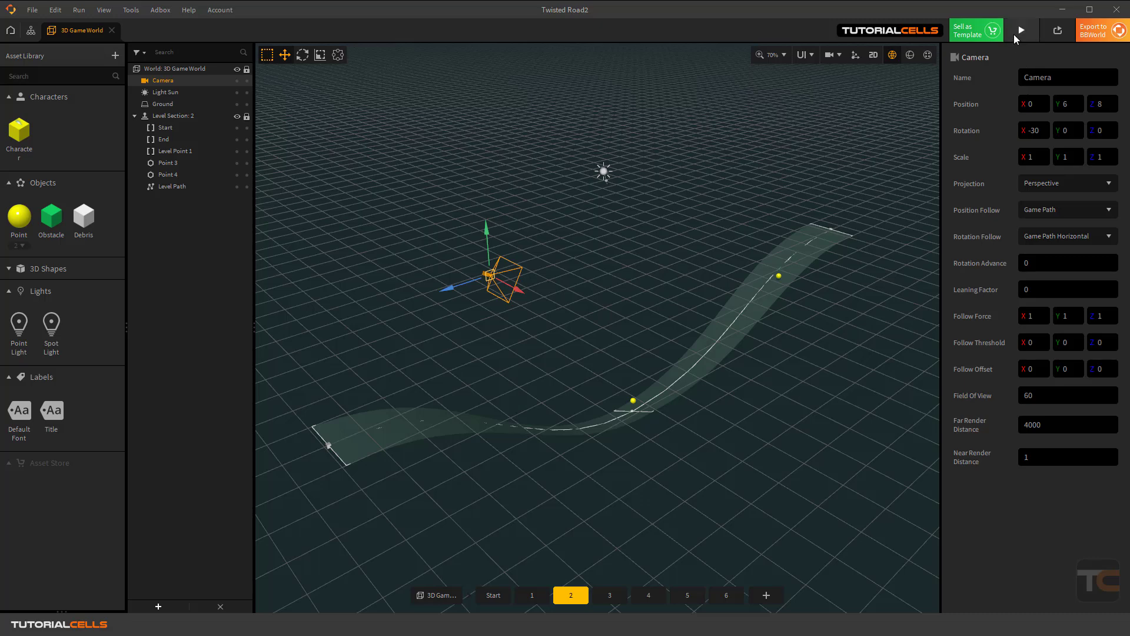
{"action": "left_click", "coordinate": [1021, 31]}
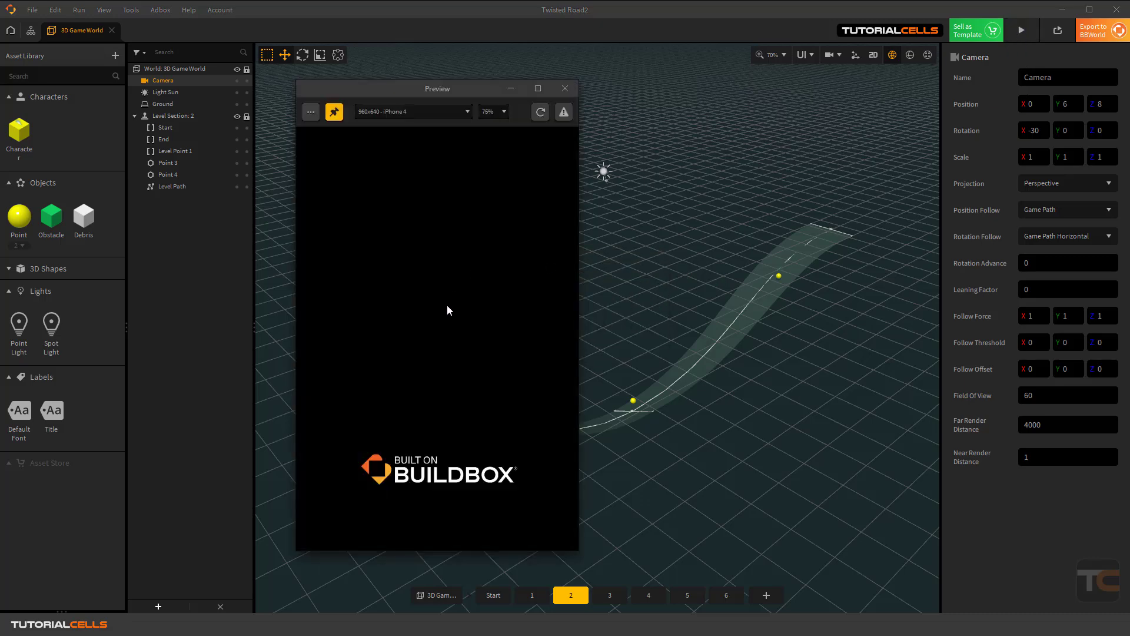
{"action": "left_click", "coordinate": [437, 405]}
{"action": "left_click_drag", "start_coordinate": [453, 93], "coordinate": [520, 82]}
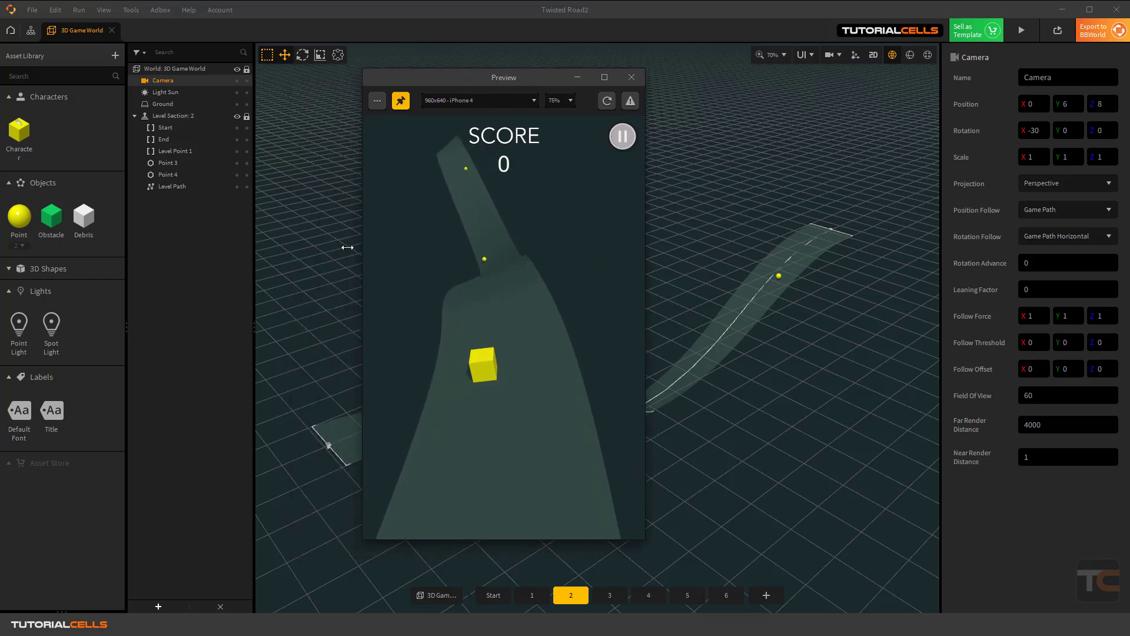
{"action": "left_click_drag", "start_coordinate": [585, 263], "coordinate": [568, 225]}
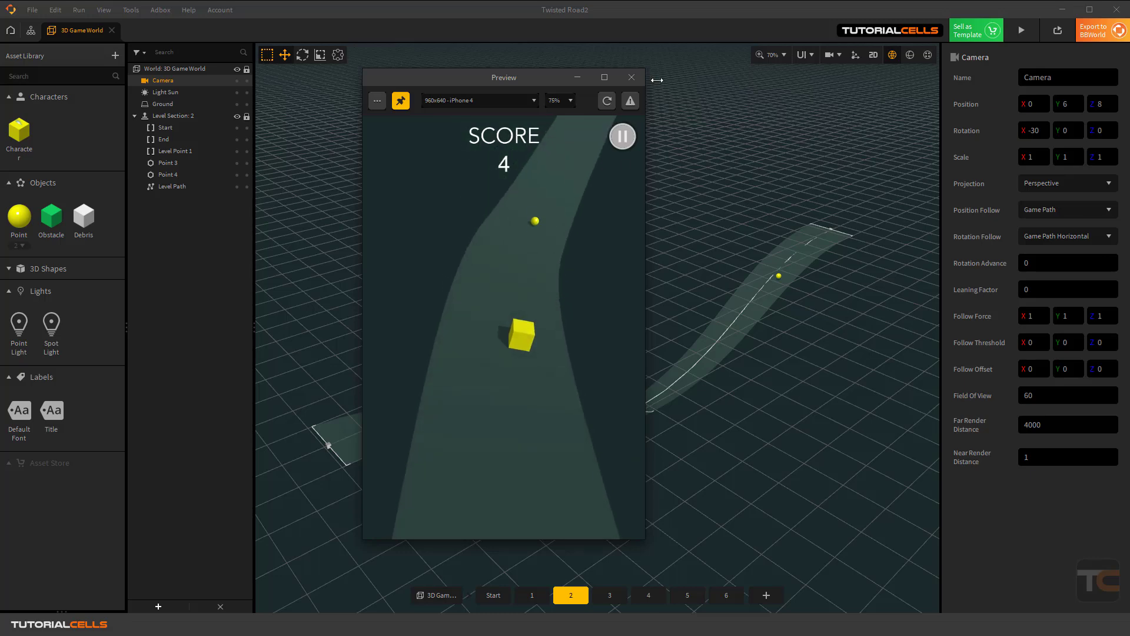
{"action": "left_click", "coordinate": [632, 77]}
Set the camera's Rotation Follow back to Game Path, test the game in the preview, and close the preview
{"action": "left_click", "coordinate": [1036, 236]}
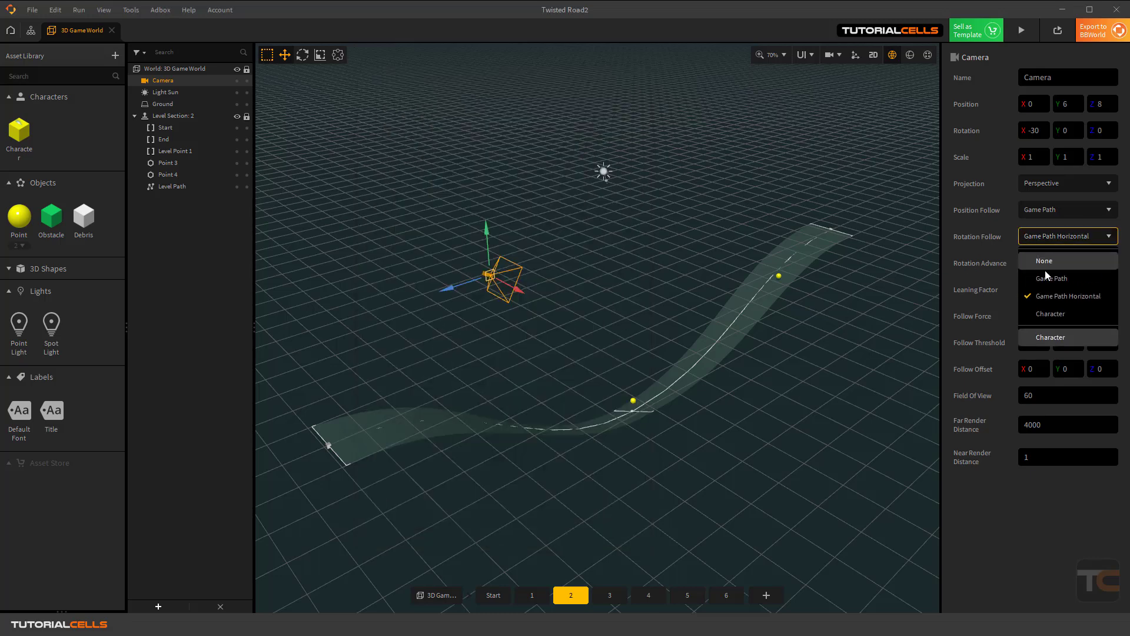
{"action": "left_click", "coordinate": [1049, 279]}
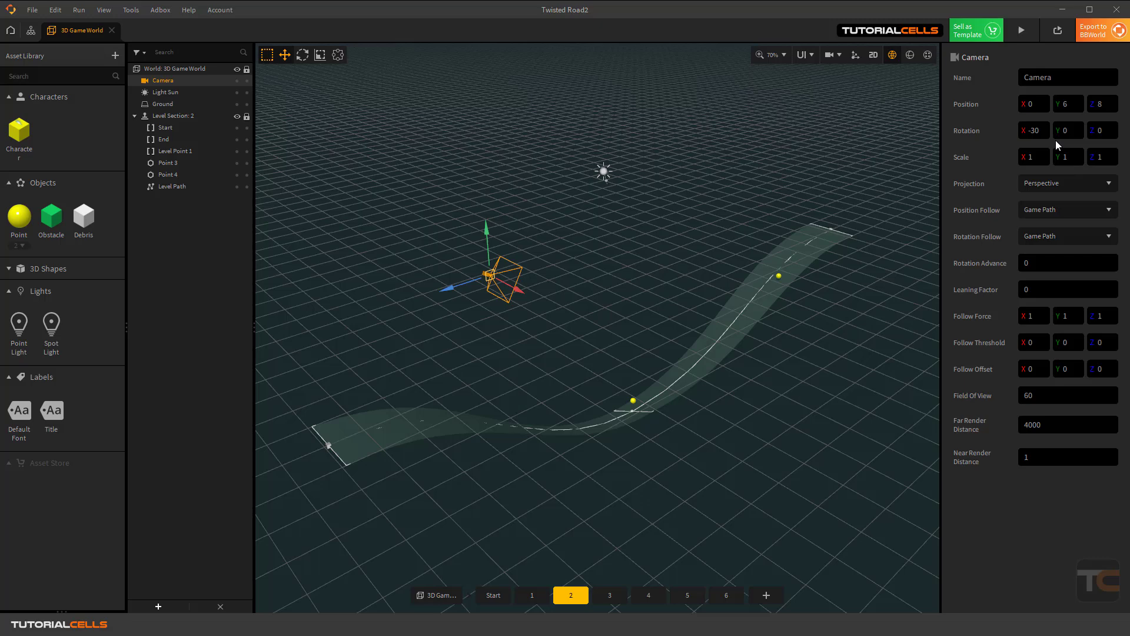
{"action": "left_click", "coordinate": [1021, 30]}
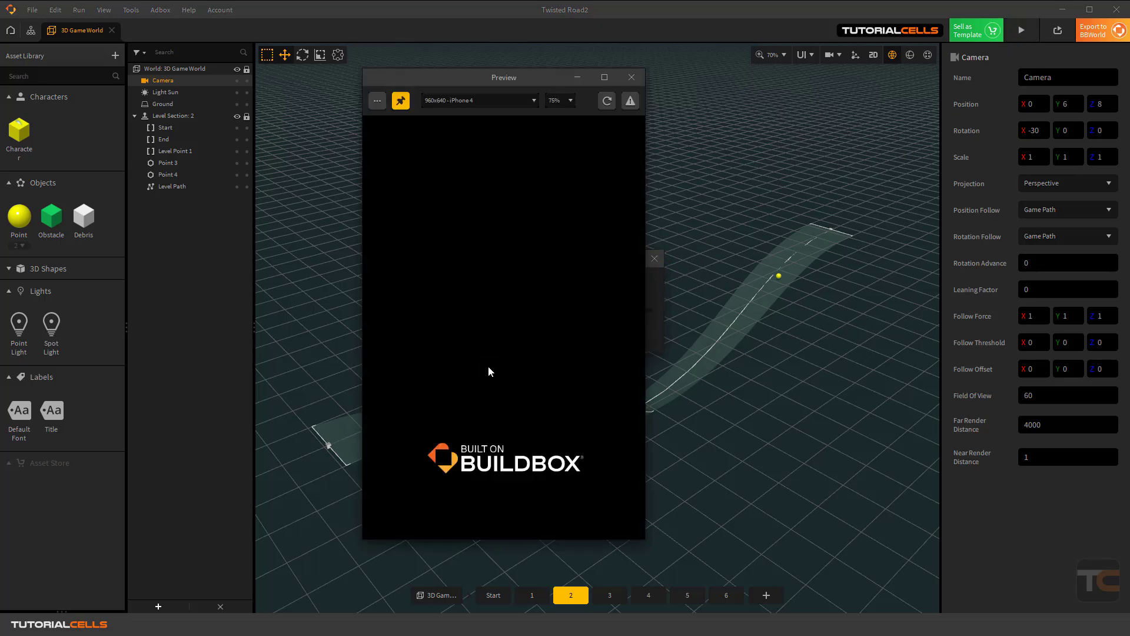
{"action": "left_click", "coordinate": [501, 397]}
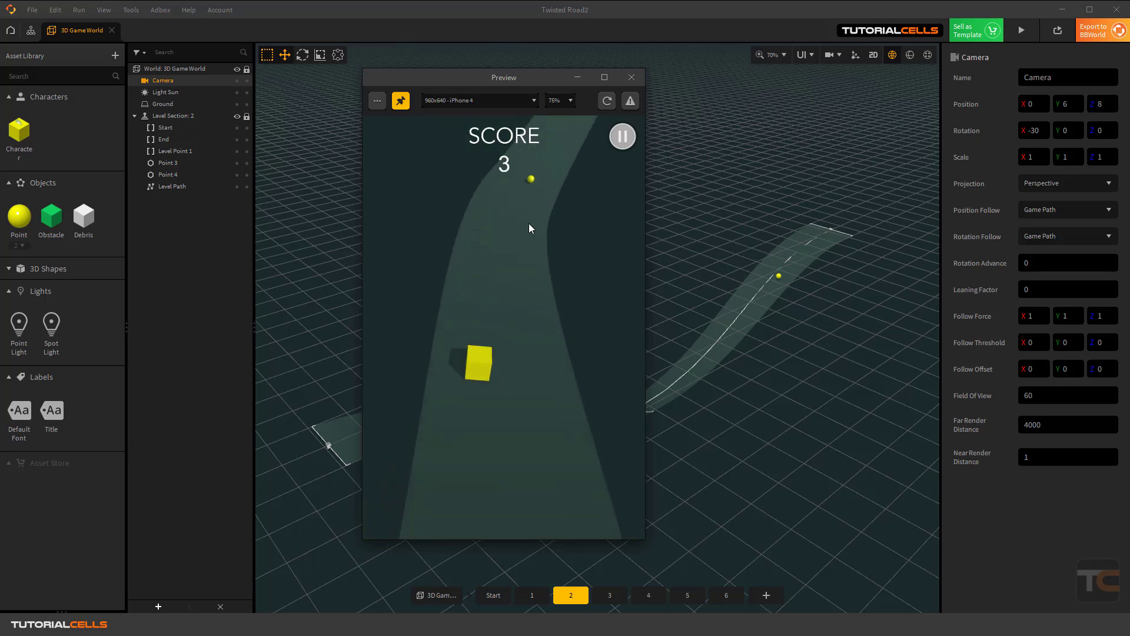
{"action": "left_click", "coordinate": [632, 78]}
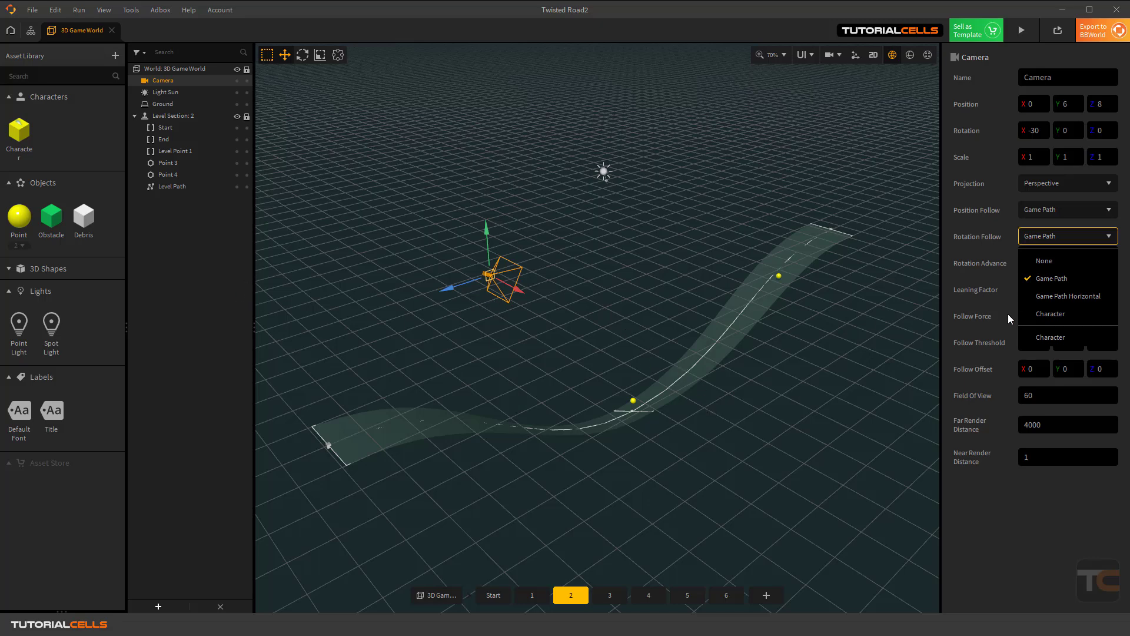
{"action": "left_click", "coordinate": [1014, 478]}
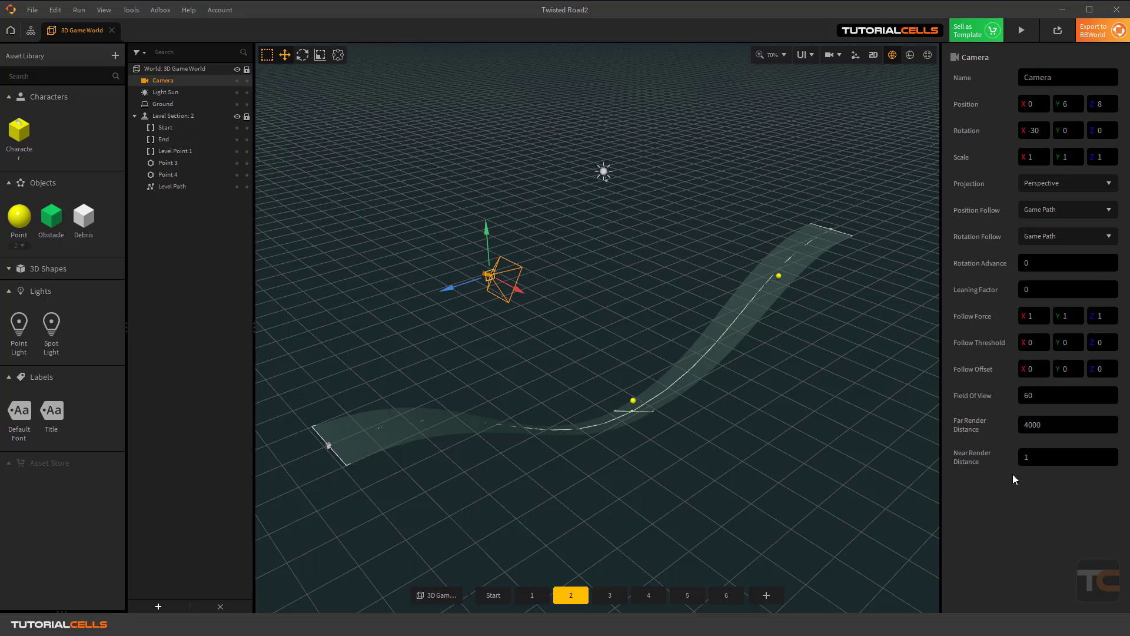